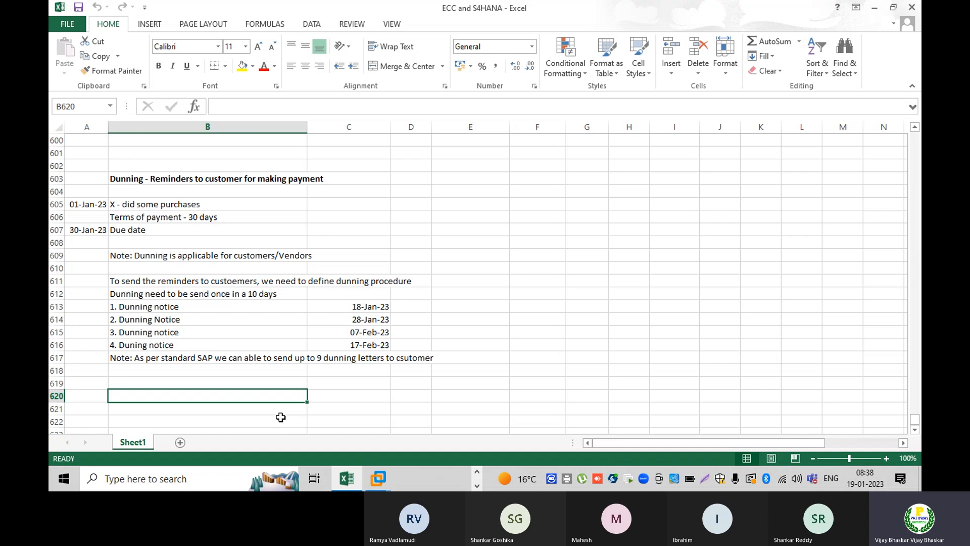
Enter the date 19 Jan 23 in cell A619, below the dunning notes
{"action": "left_click", "coordinate": [131, 385]}
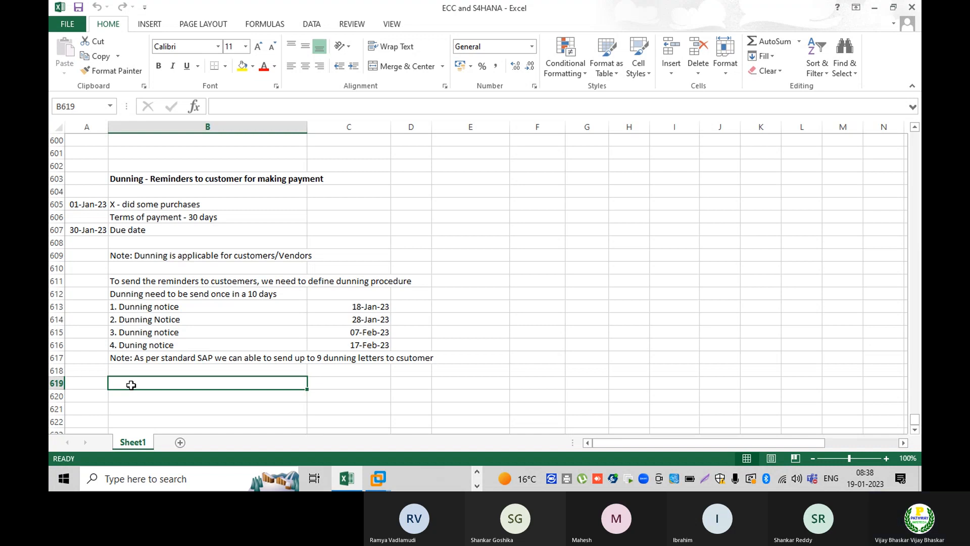
{"action": "key", "text": "Left"}
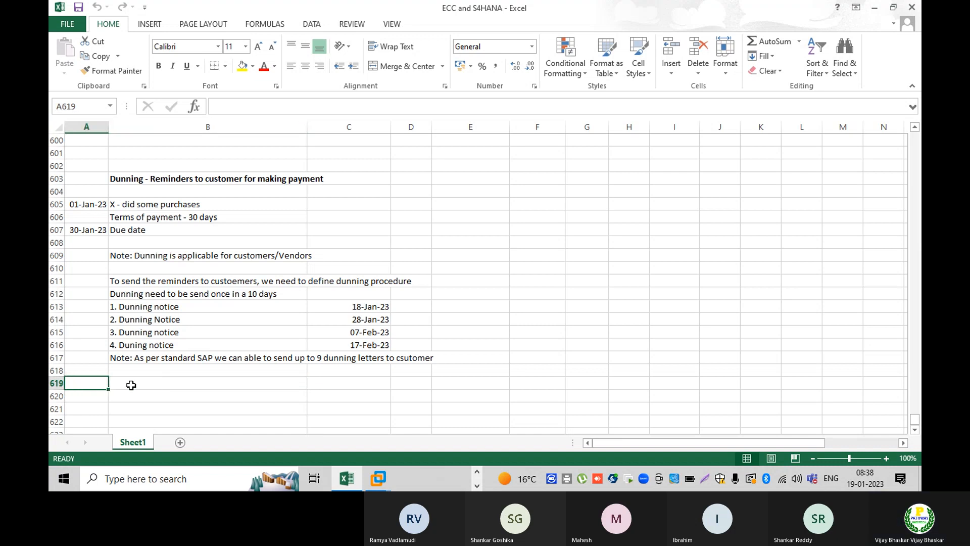
{"action": "type", "text": "19 Jan 2"}
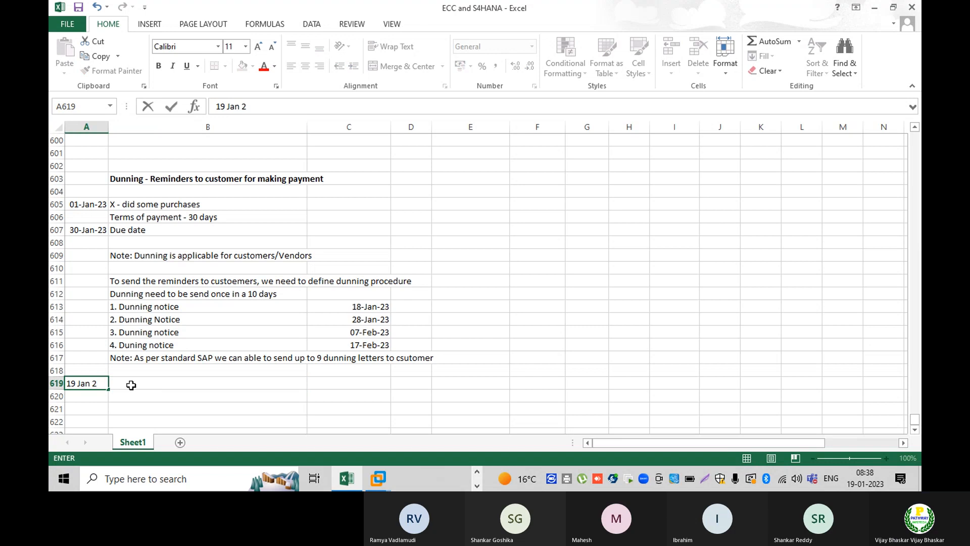
{"action": "type", "text": "3"}
{"action": "left_click", "coordinate": [131, 385]}
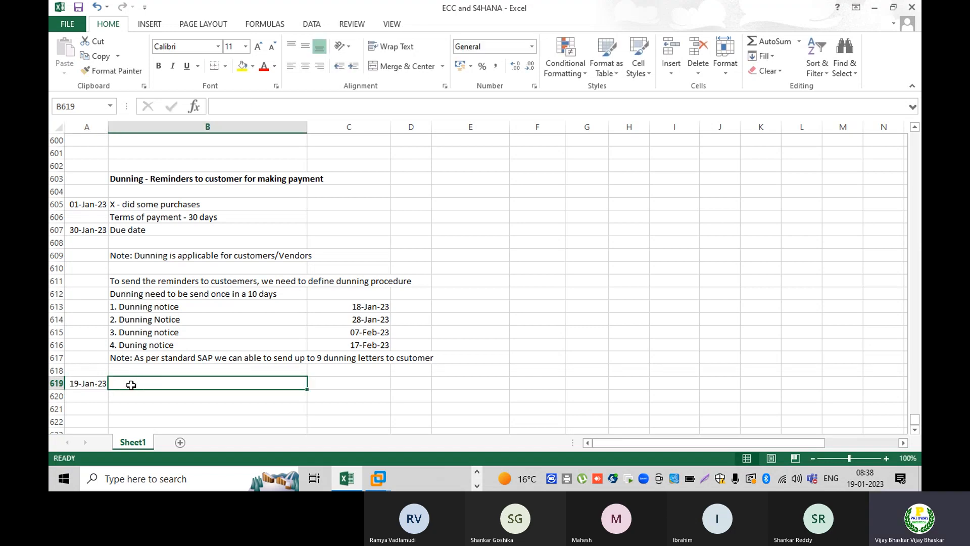
{"action": "double_click", "coordinate": [131, 385]}
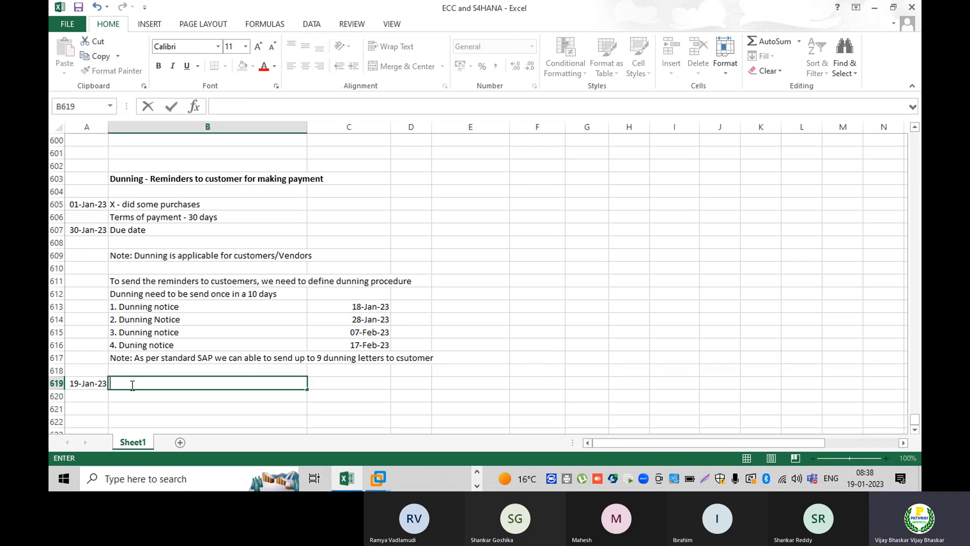
{"action": "type", "text": "we would"}
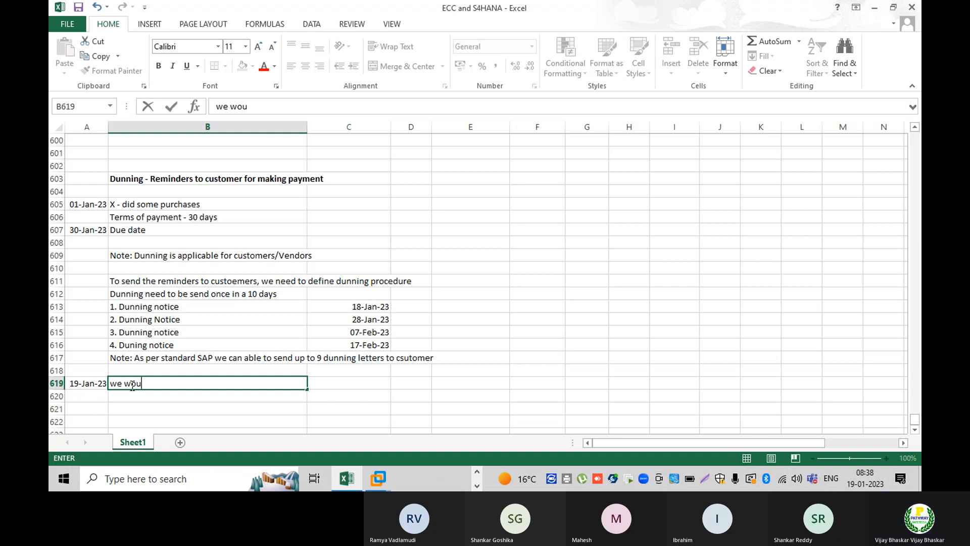
{"action": "key", "text": "BackSpace"}
{"action": "key", "text": "BackSpace"}
{"action": "key", "text": "BackSpace"}
{"action": "key", "text": "BackSpace"}
{"action": "key", "text": "BackSpace"}
{"action": "key", "text": "BackSpace"}
{"action": "key", "text": "BackSpace"}
{"action": "key", "text": "BackSpace"}
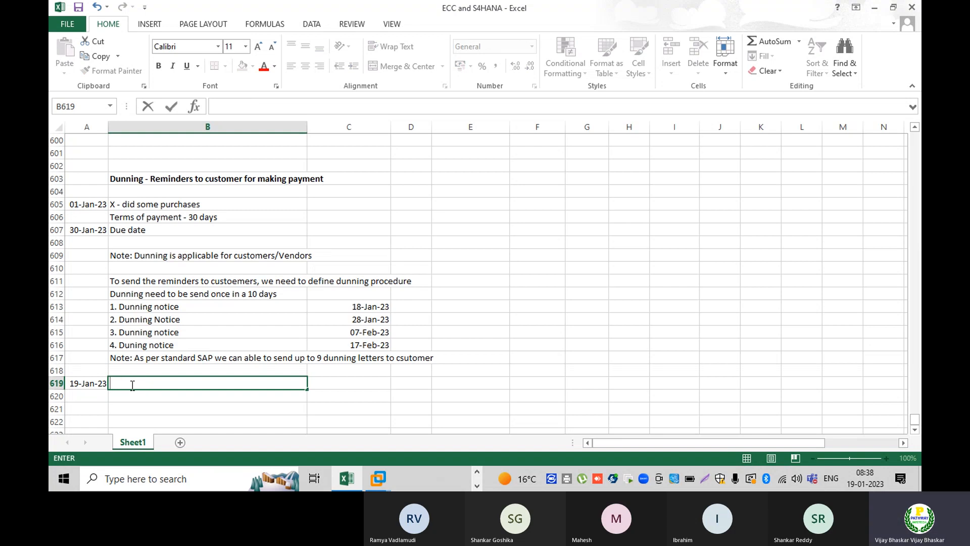
Switch to the Teams meeting SAP ECC & S/4HANA Dec'22 and close its transcript
{"action": "left_click", "coordinate": [477, 473]}
{"action": "mouse_move", "coordinate": [455, 479]}
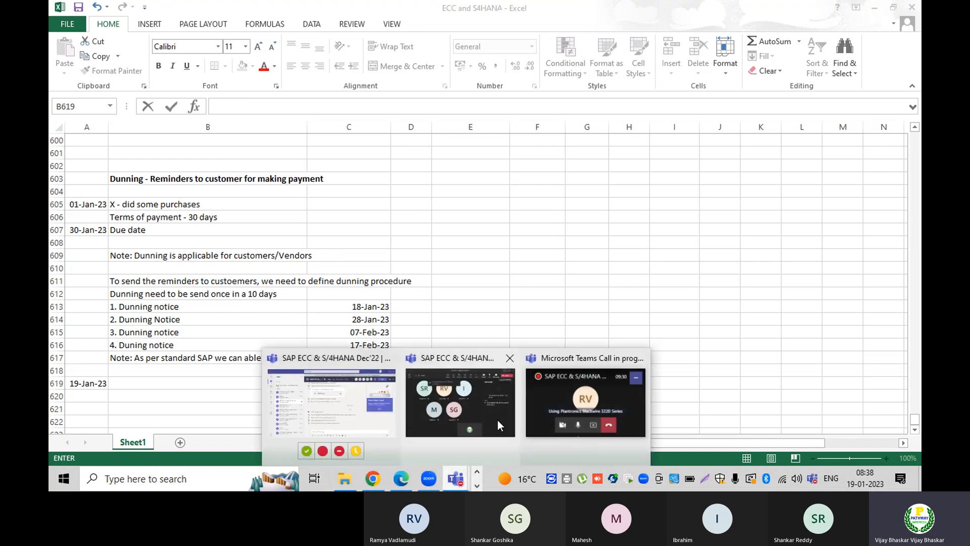
{"action": "left_click", "coordinate": [458, 396]}
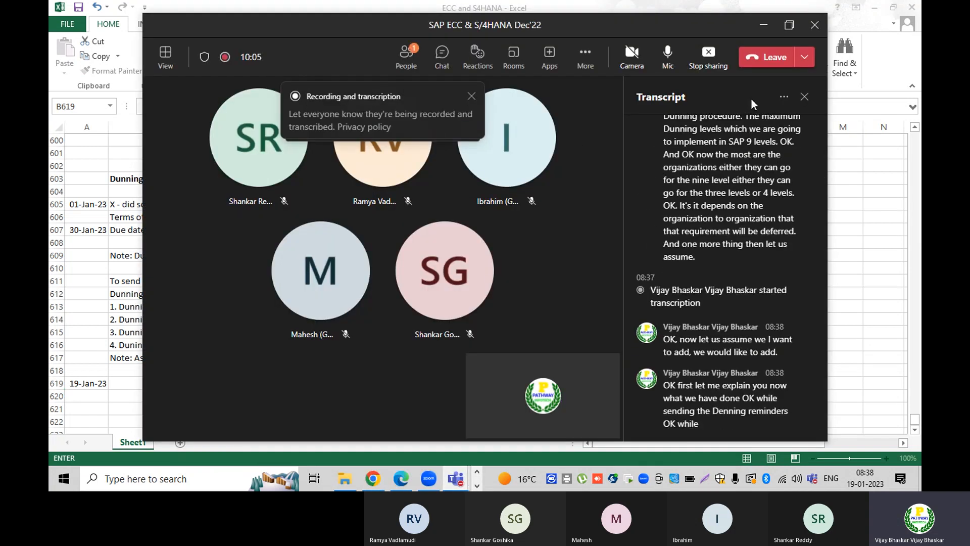
{"action": "left_click", "coordinate": [804, 97]}
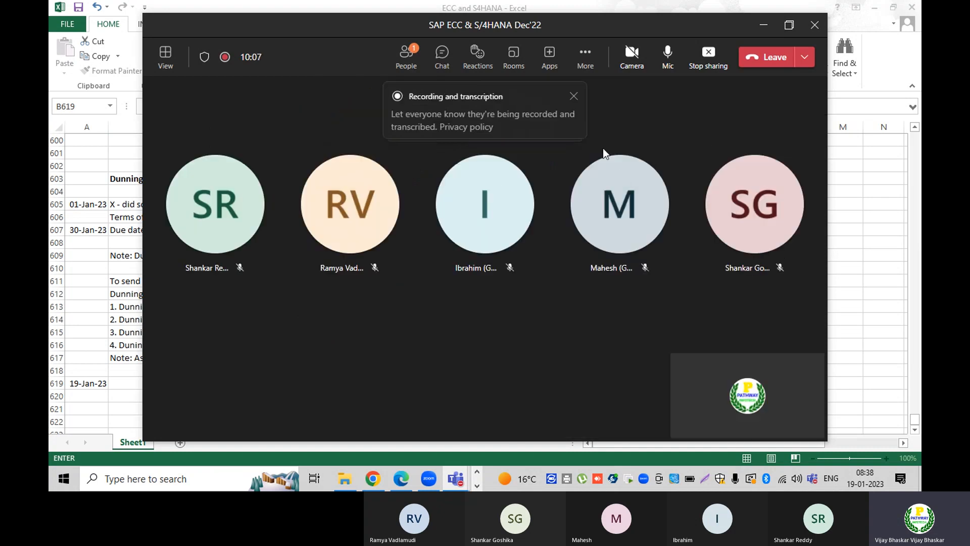
Admit the guest waiting in the meeting lobby and return to the Excel workbook
{"action": "left_click", "coordinate": [410, 65]}
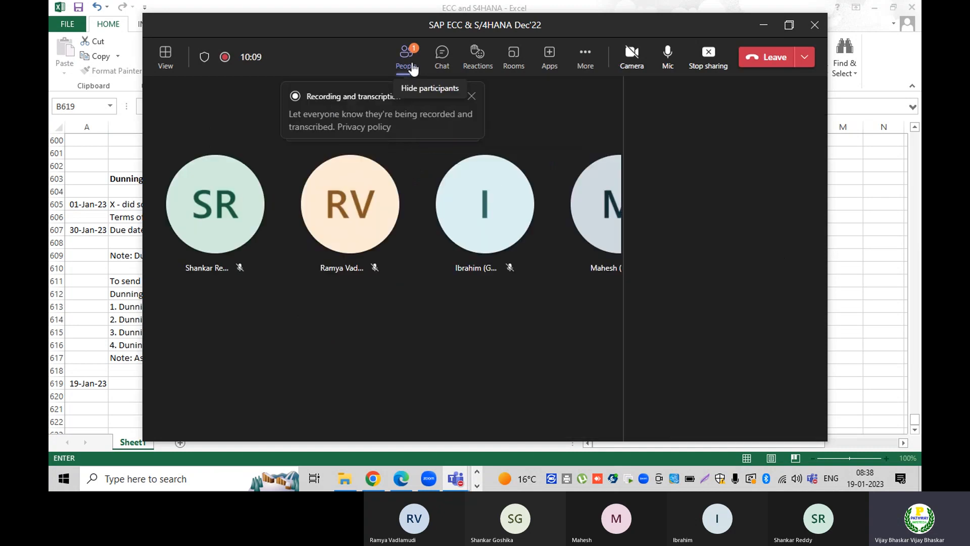
{"action": "left_click", "coordinate": [785, 216]}
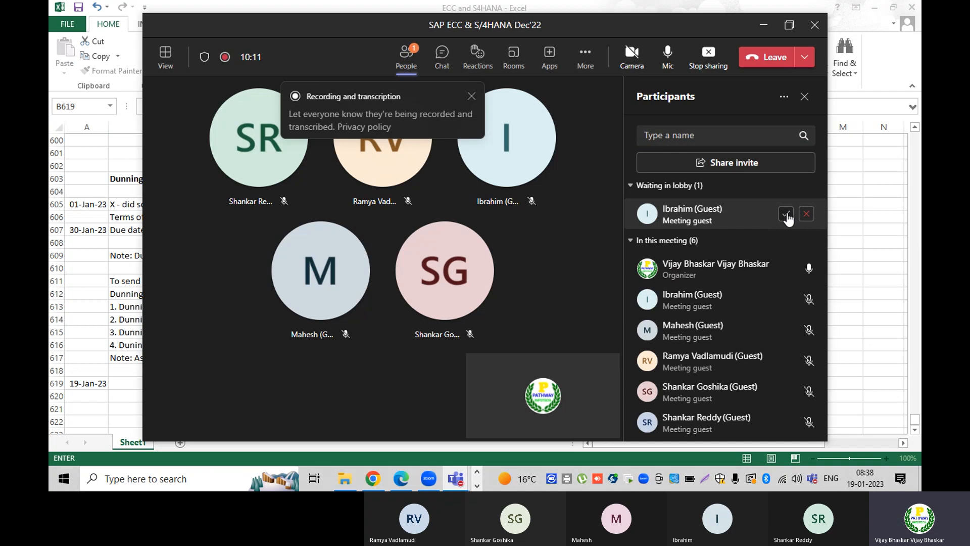
{"action": "left_click", "coordinate": [764, 24]}
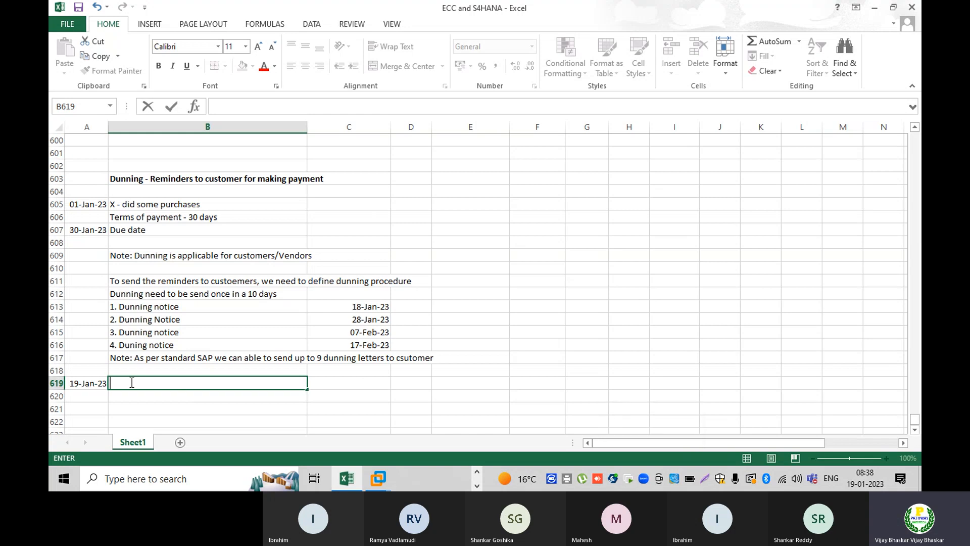
Enter the note "We have sent the reminder by courier" in cell B619, beside the date
{"action": "type", "text": "We have sent the r"}
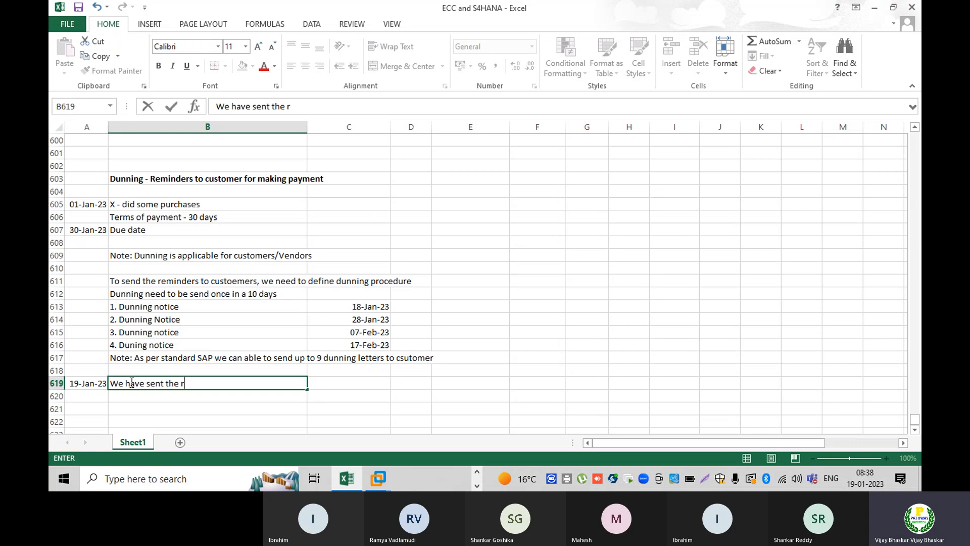
{"action": "type", "text": "eminder "}
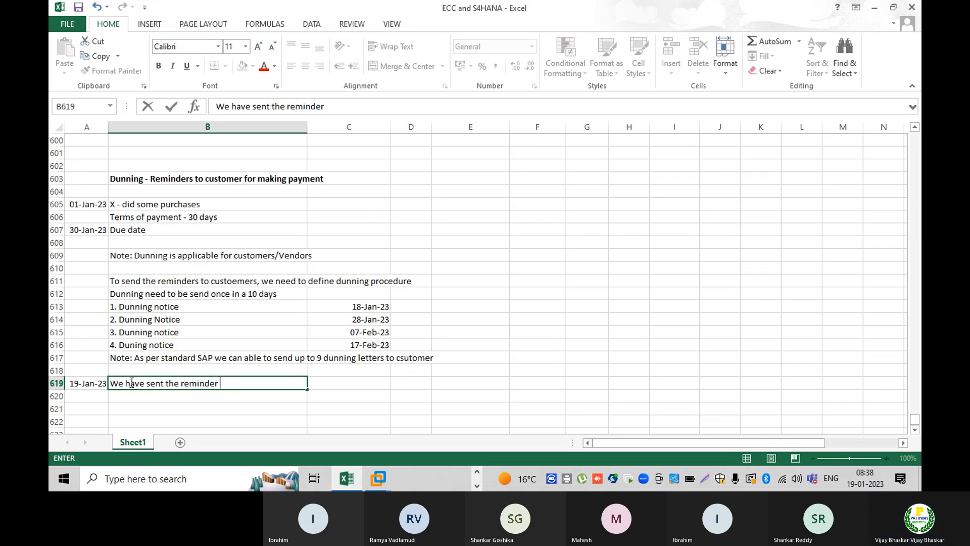
{"action": "type", "text": "by courier"}
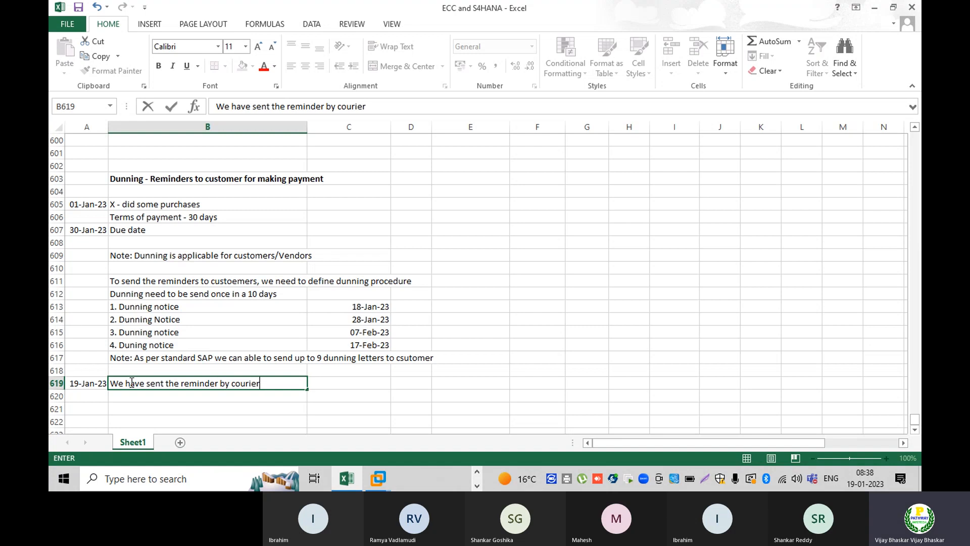
{"action": "key", "text": "Tab"}
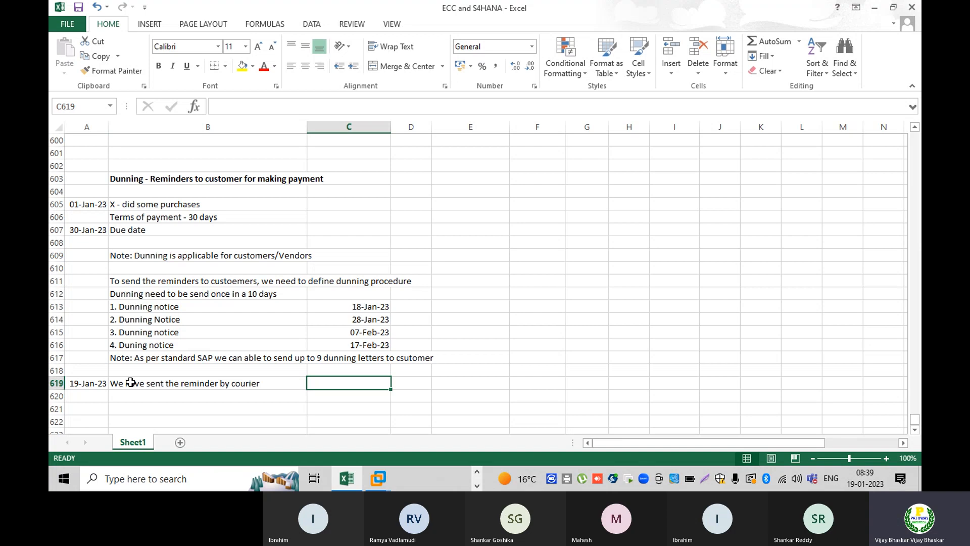
Enter the courier charge 200 in cell C619, stored as text instead of a date
{"action": "type", "text": "200"}
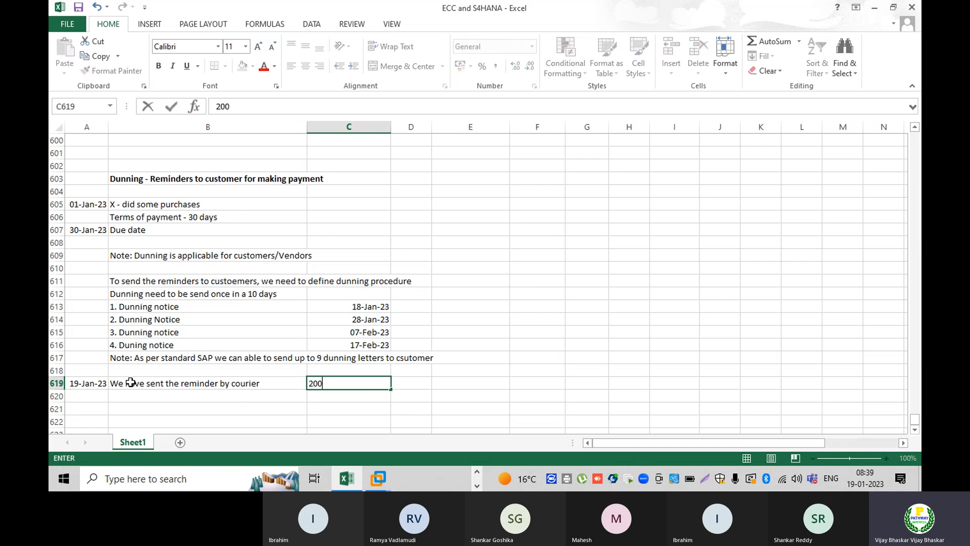
{"action": "key", "text": "Tab"}
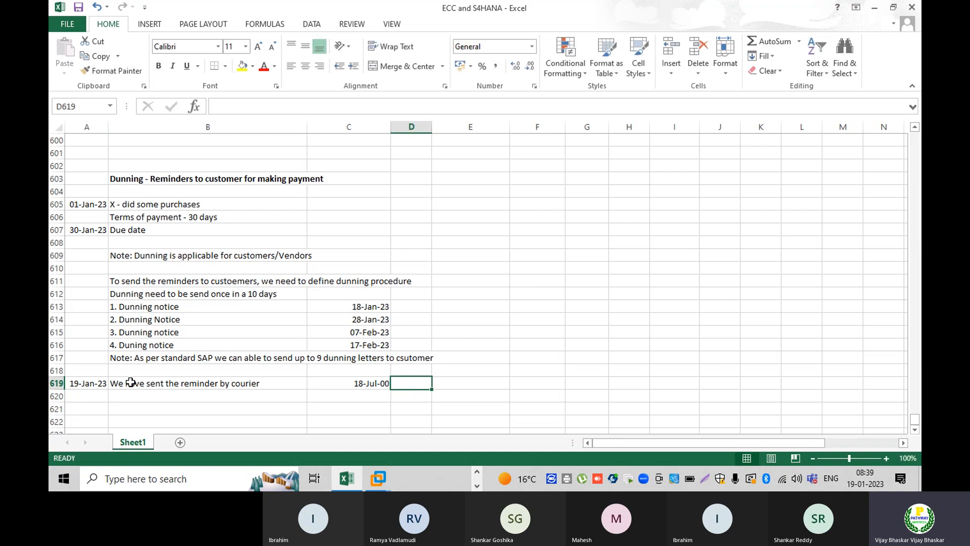
{"action": "key", "text": "Left"}
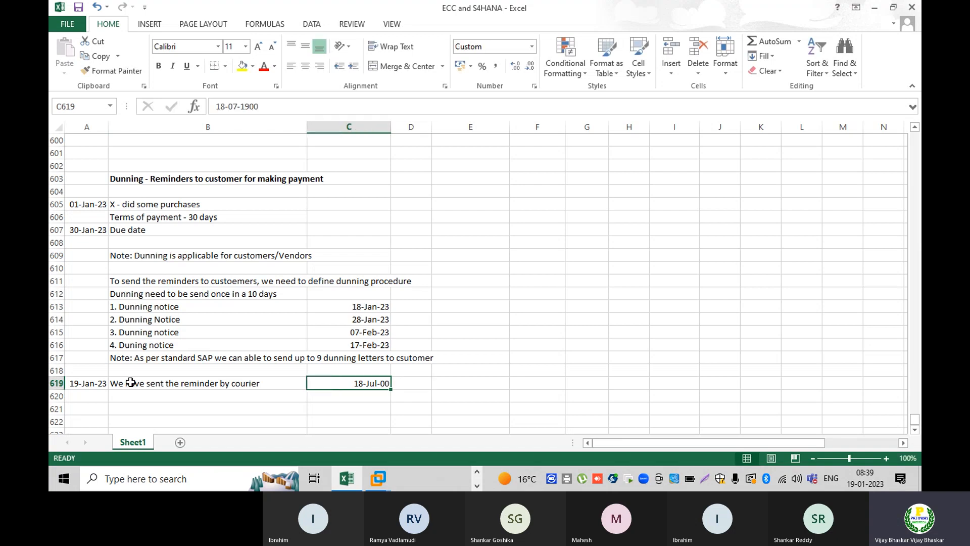
{"action": "type", "text": "'200"}
{"action": "key", "text": "Return"}
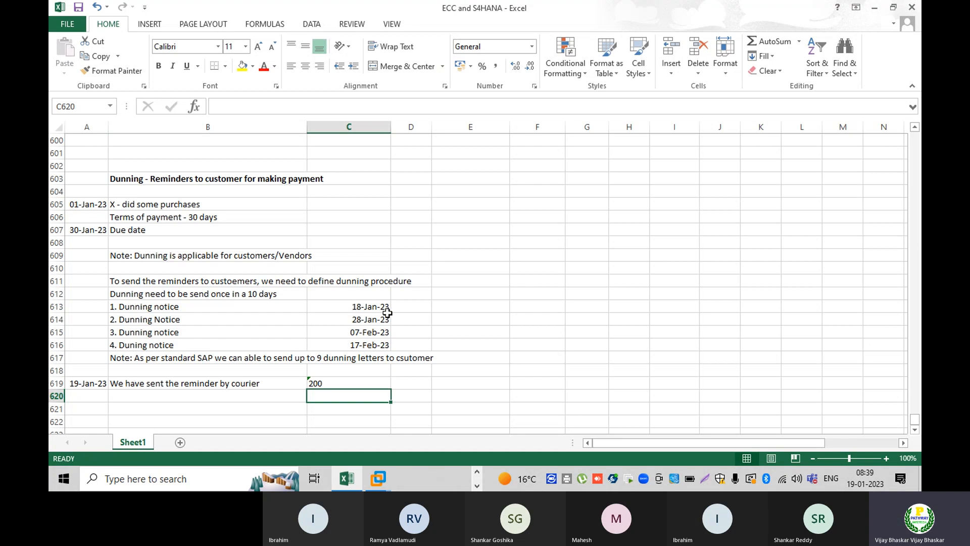
Extend the note in B619 with ", so the charges need to collect from customer"
{"action": "scroll", "coordinate": [387, 313], "scroll_direction": "down", "scroll_amount": 5}
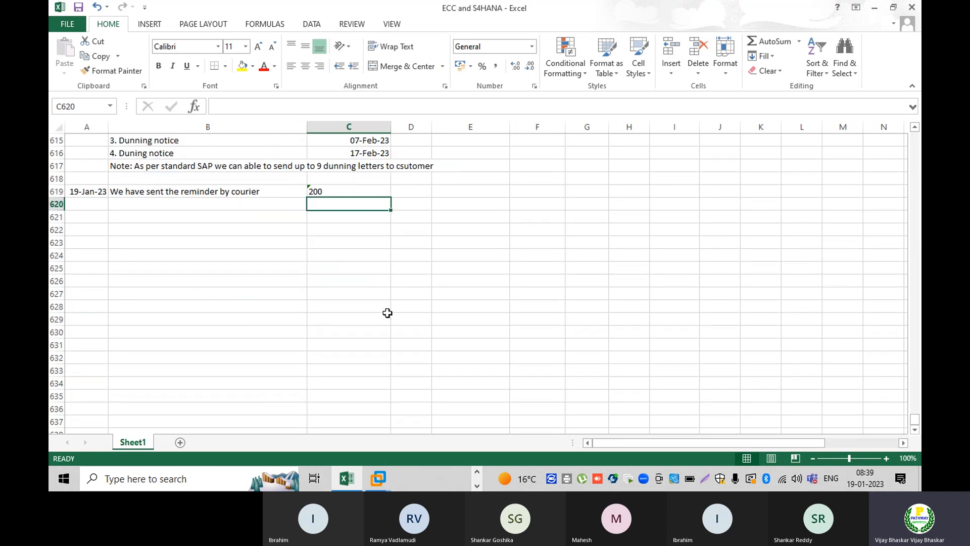
{"action": "scroll", "coordinate": [387, 313], "scroll_direction": "down", "scroll_amount": 1}
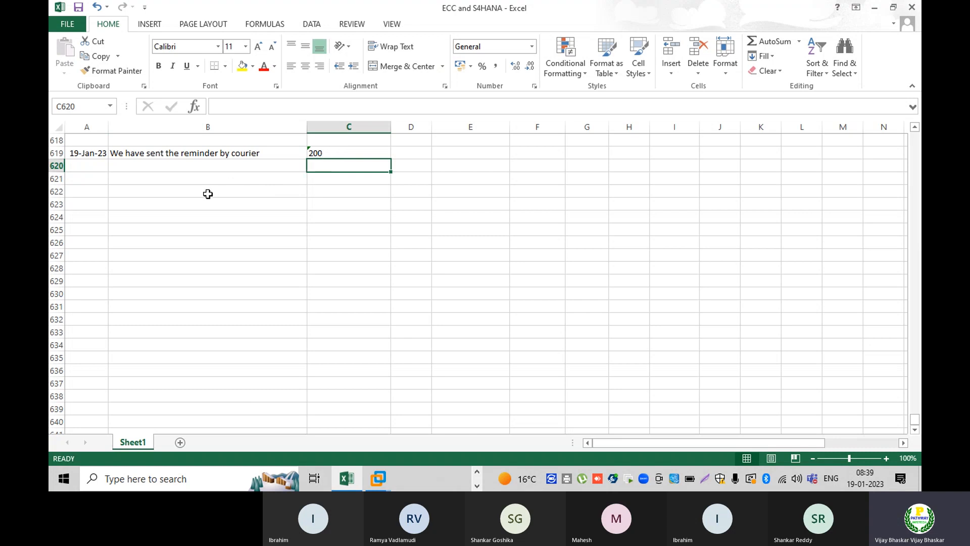
{"action": "left_click", "coordinate": [417, 153]}
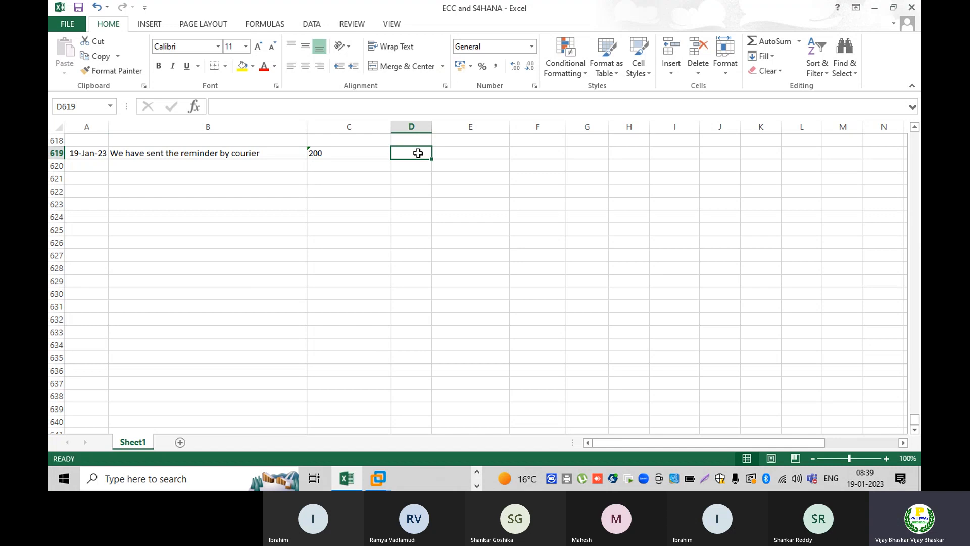
{"action": "double_click", "coordinate": [271, 154]}
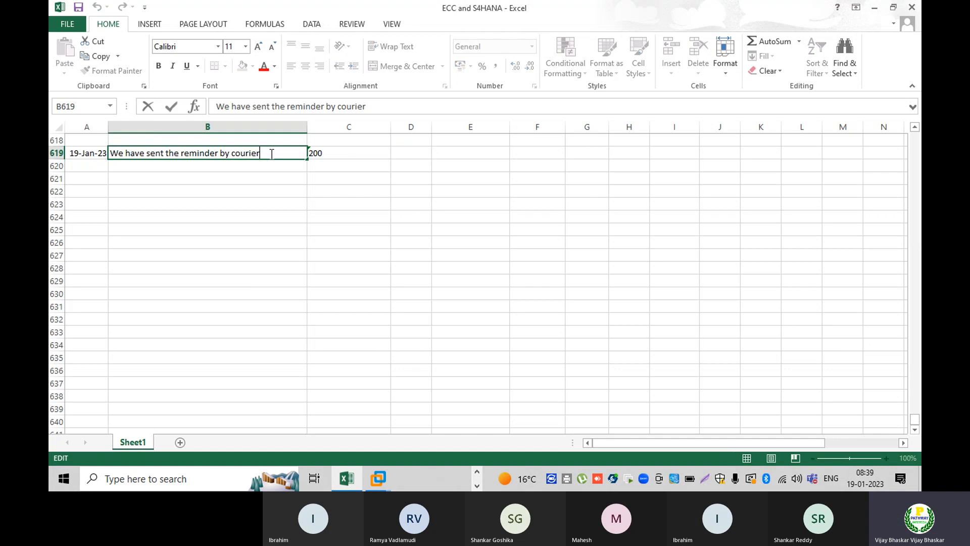
{"action": "type", "text": ", so the cha"}
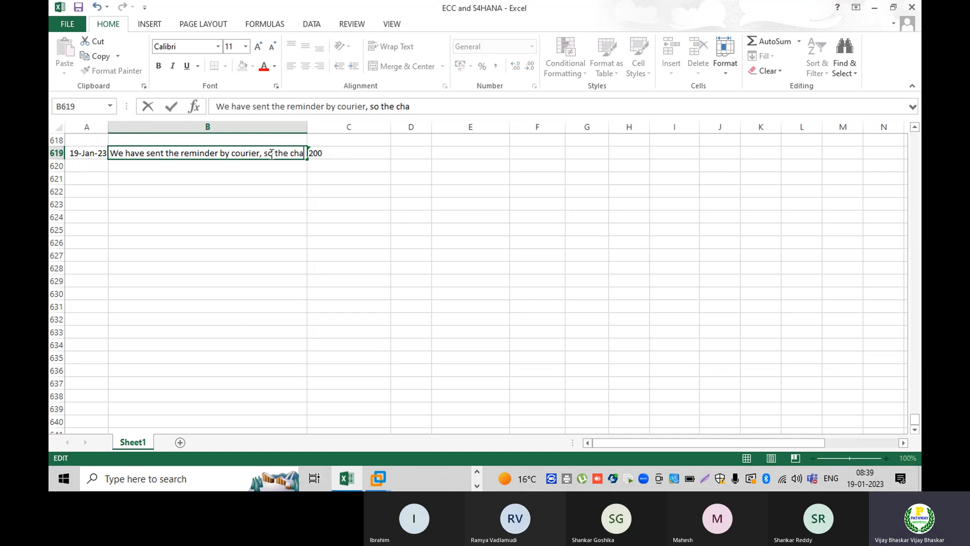
{"action": "type", "text": "rges nee"}
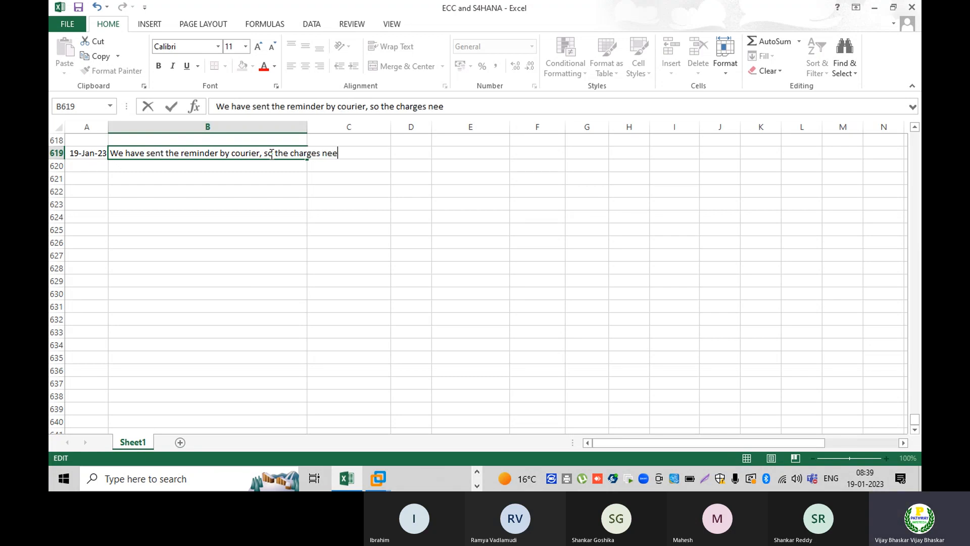
{"action": "type", "text": "d to collect from c"}
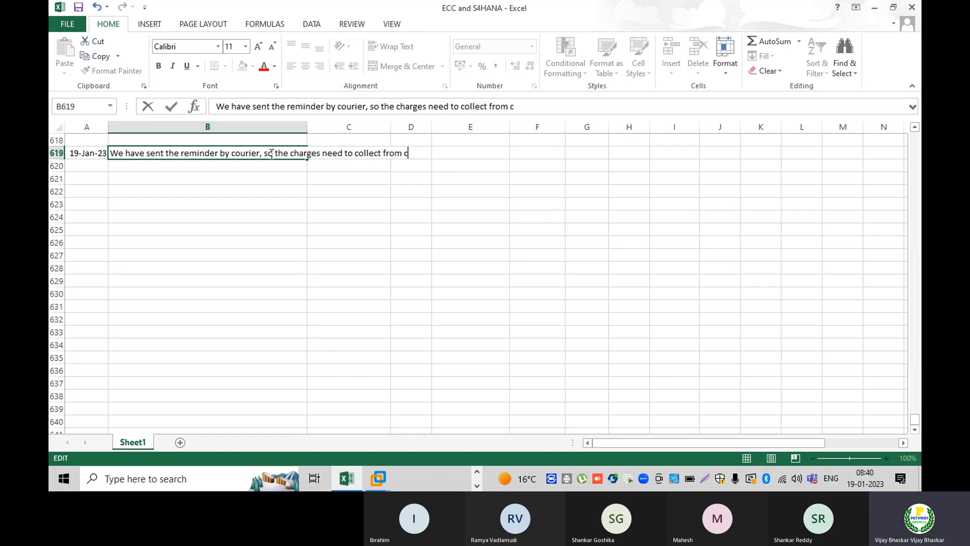
{"action": "type", "text": "ustomer"}
{"action": "key", "text": "BackSpace"}
{"action": "key", "text": "BackSpace"}
{"action": "key", "text": "BackSpace"}
{"action": "key", "text": "Return"}
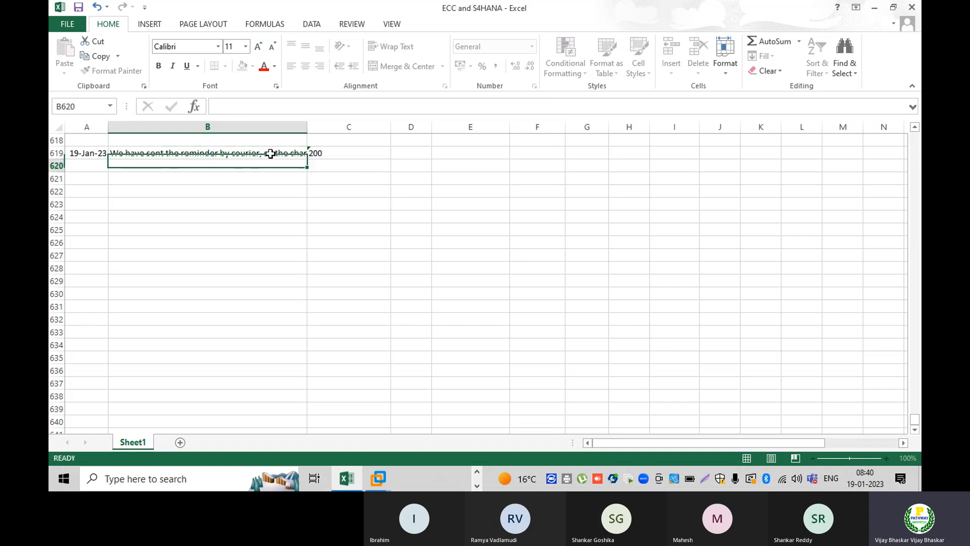
Clear the amount in C619 and enter 200 in cell F619 instead
{"action": "left_click", "coordinate": [327, 154]}
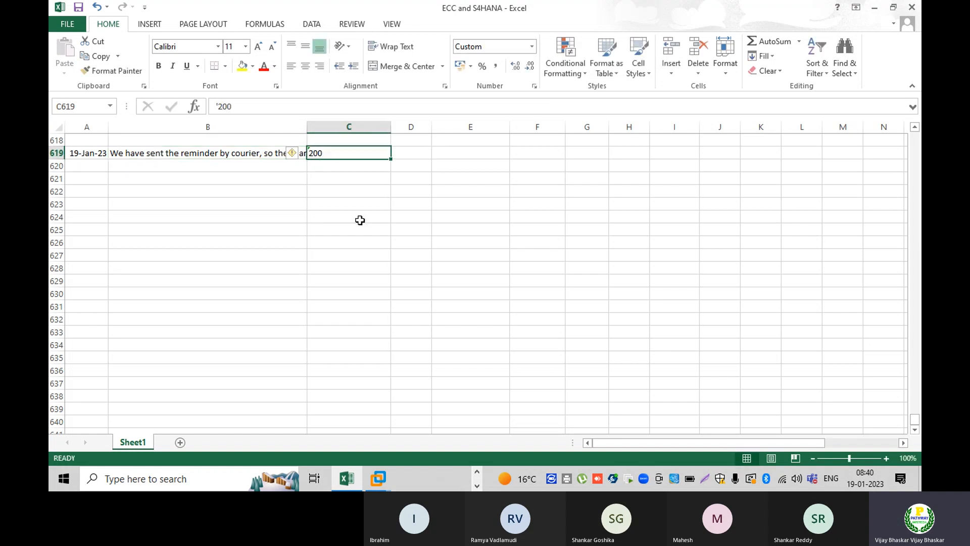
{"action": "key", "text": "Delete"}
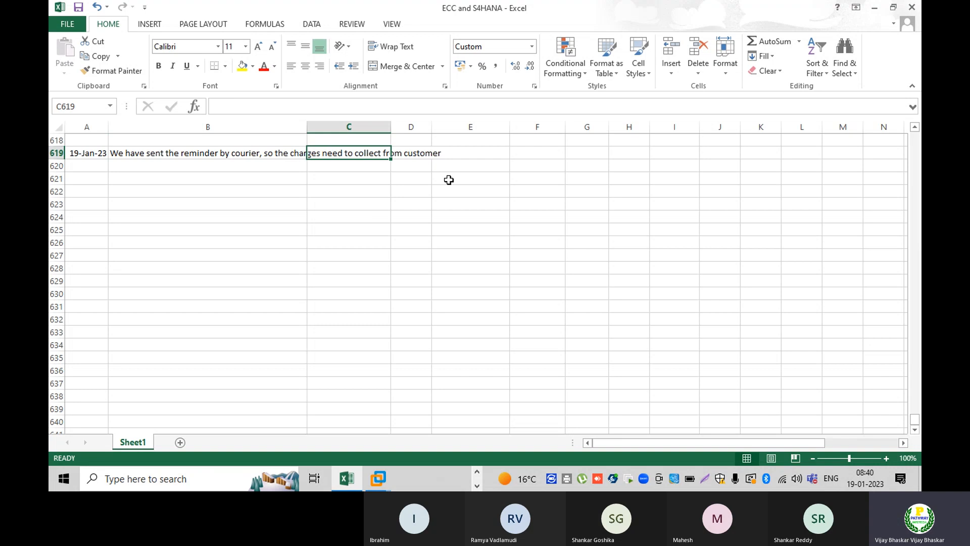
{"action": "left_click", "coordinate": [532, 156]}
{"action": "type", "text": "200"}
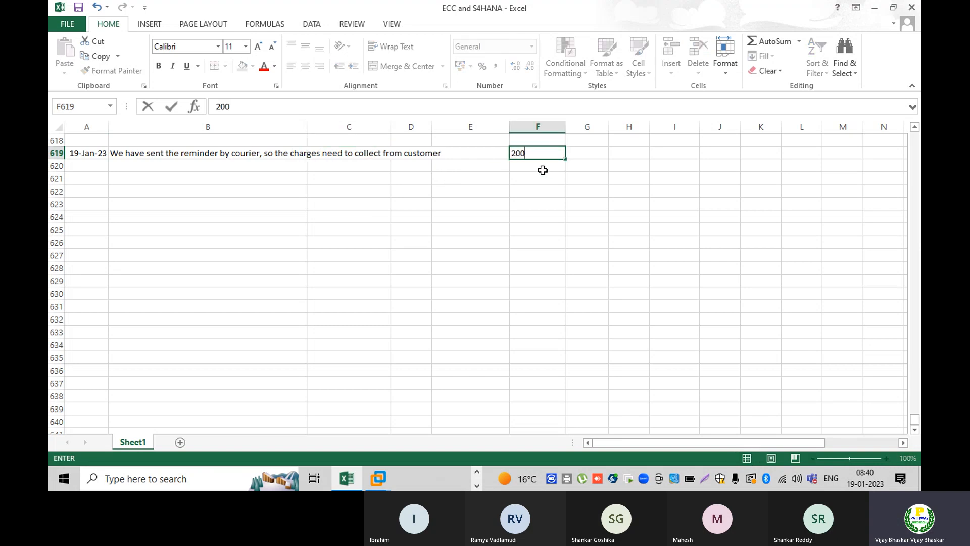
{"action": "key", "text": "Return"}
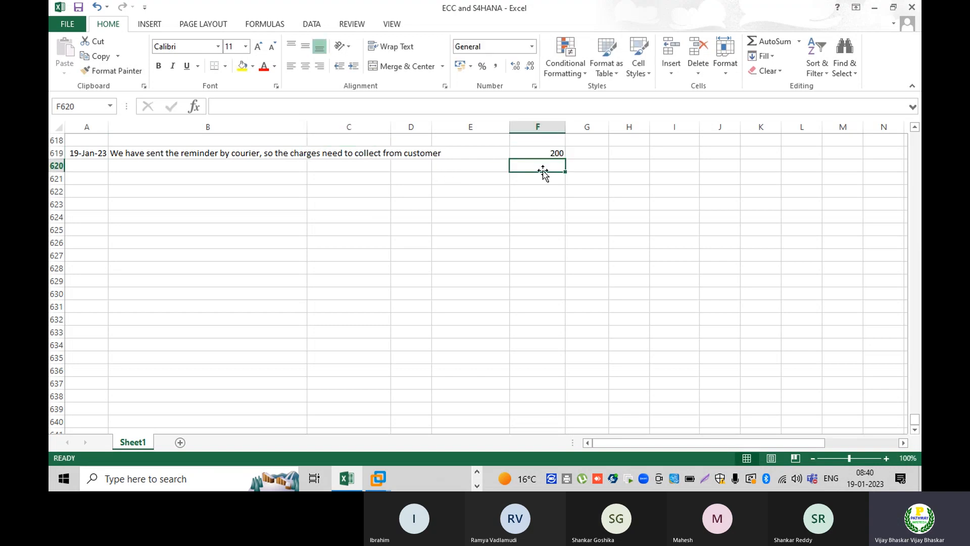
{"action": "left_click", "coordinate": [122, 169]}
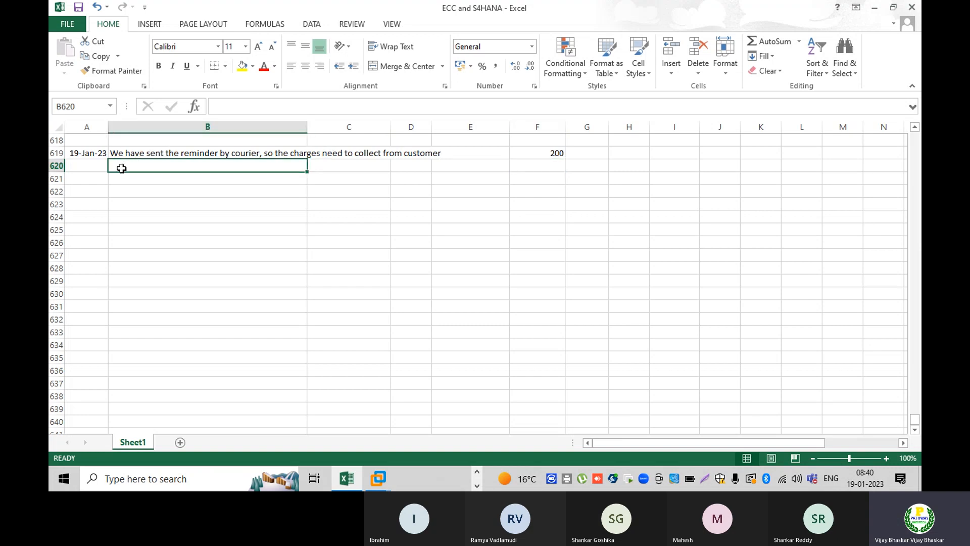
{"action": "left_click", "coordinate": [106, 153]}
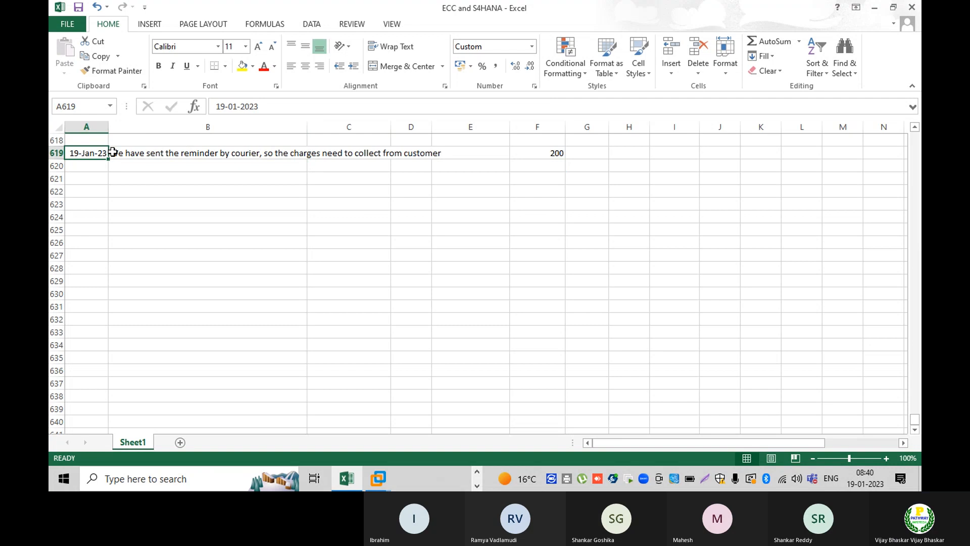
Add the number "1." in front of the courier reminder note in cell B619
{"action": "double_click", "coordinate": [112, 153]}
{"action": "type", "text": "1"}
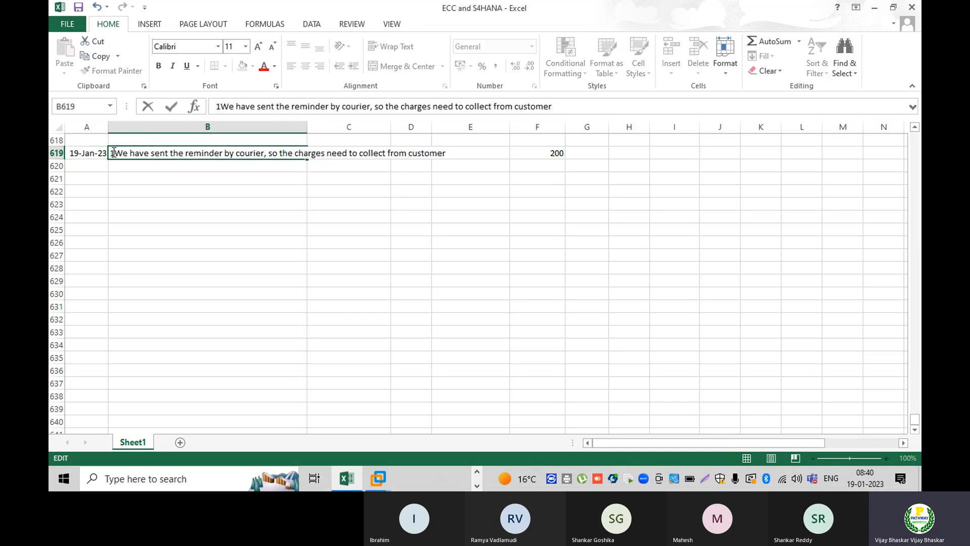
{"action": "type", "text": "."}
{"action": "key", "text": "Return"}
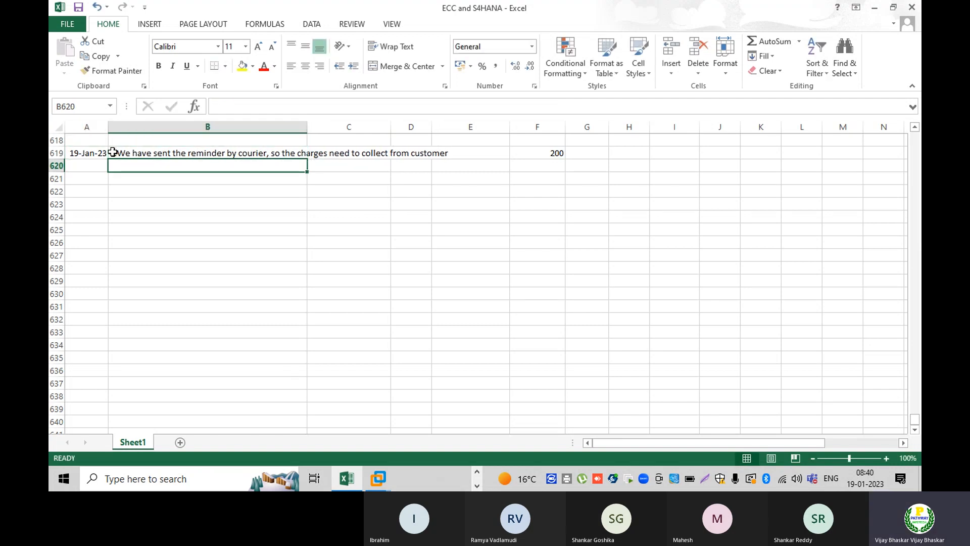
Write the note "2. Interest changres thoogh percentage or fixed amount" in cell B620
{"action": "type", "text": "2"}
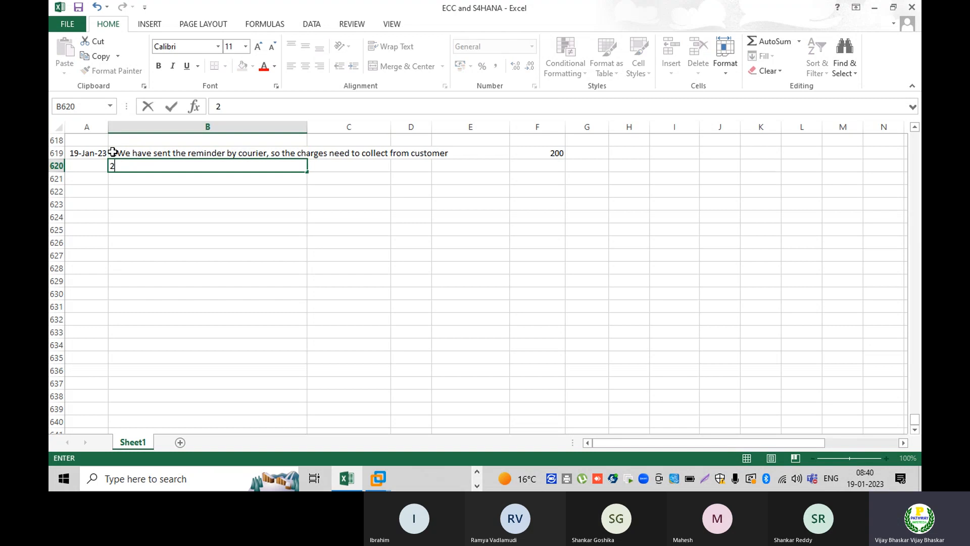
{"action": "type", "text": ". Interest rate="}
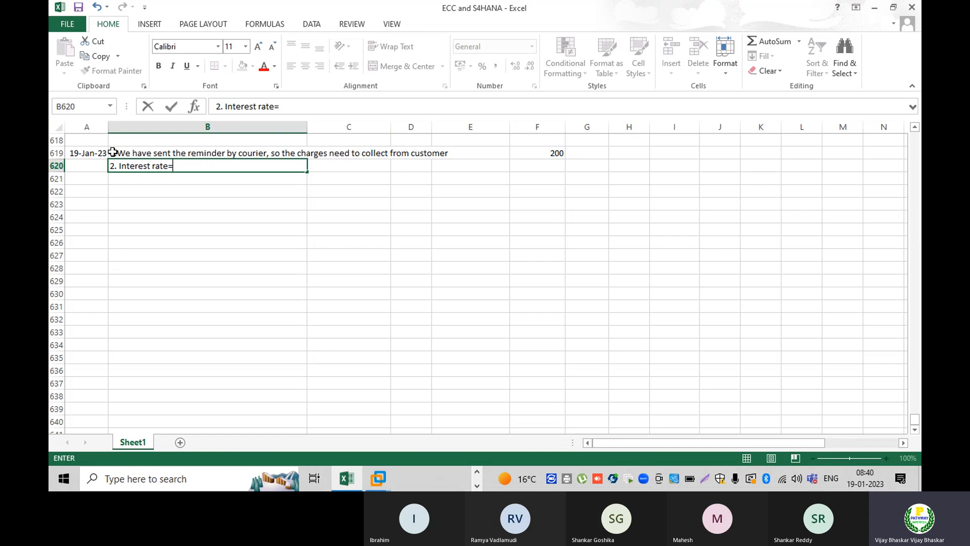
{"action": "key", "text": "BackSpace"}
{"action": "key", "text": "BackSpace"}
{"action": "key", "text": "BackSpace"}
{"action": "key", "text": "BackSpace"}
{"action": "key", "text": "BackSpace"}
{"action": "type", "text": "changres"}
{"action": "type", "text": "by"}
{"action": "key", "text": "BackSpace"}
{"action": "key", "text": "BackSpace"}
{"action": "key", "text": "BackSpace"}
{"action": "type", "text": "thoi"}
{"action": "key", "text": "BackSpace"}
{"action": "type", "text": "ogh"}
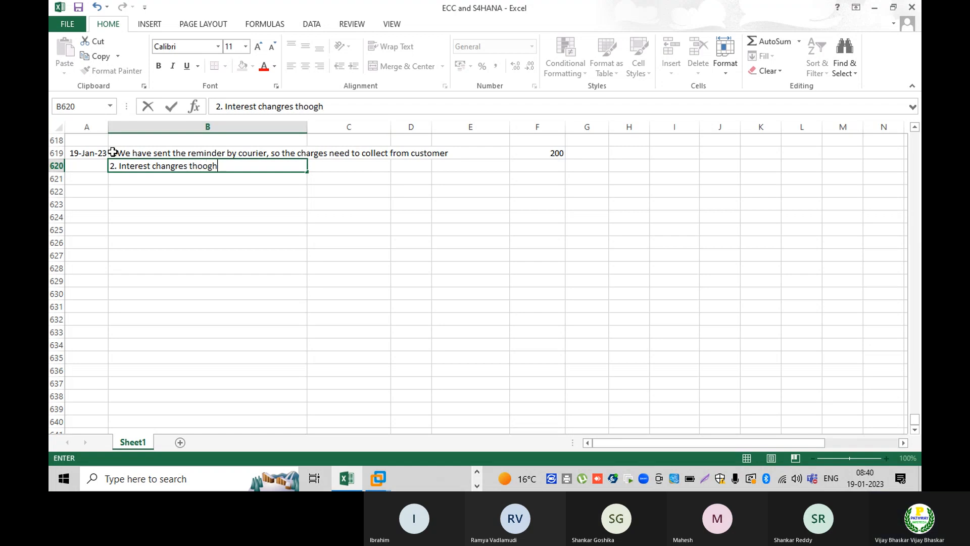
{"action": "type", "text": " percentage"}
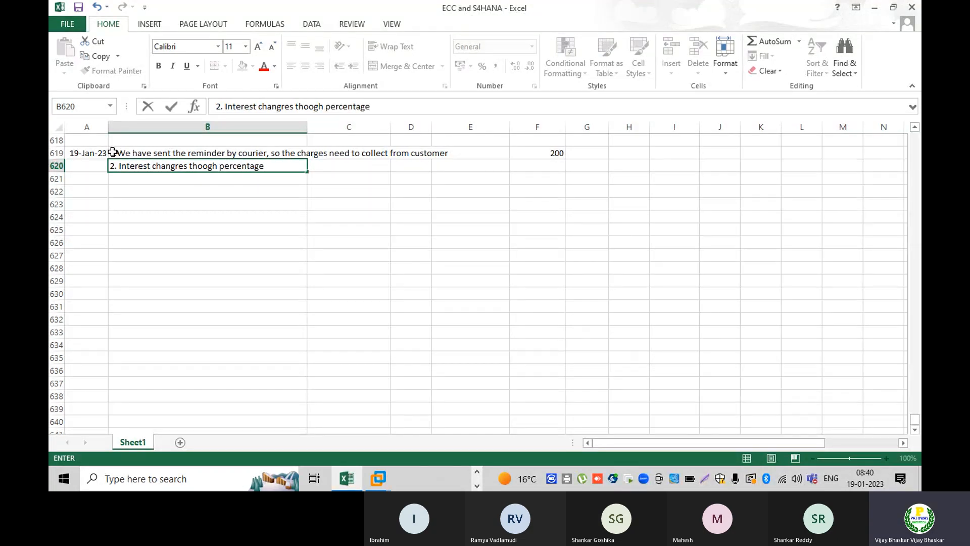
{"action": "type", "text": " or fixed amount"}
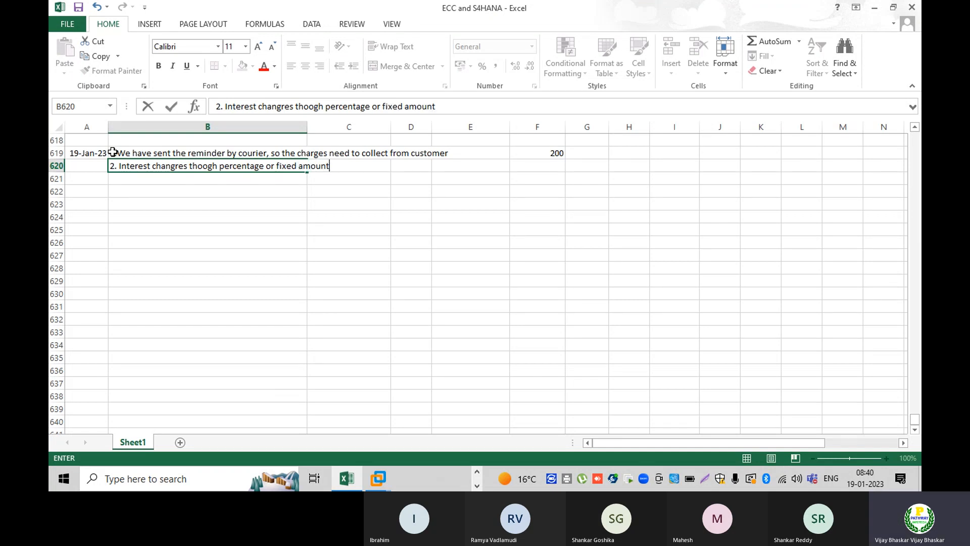
Enter the interest rate 5% in cell F620, in line with the interest note
{"action": "key", "text": "Tab"}
{"action": "key", "text": "Tab"}
{"action": "key", "text": "Tab"}
{"action": "key", "text": "Tab"}
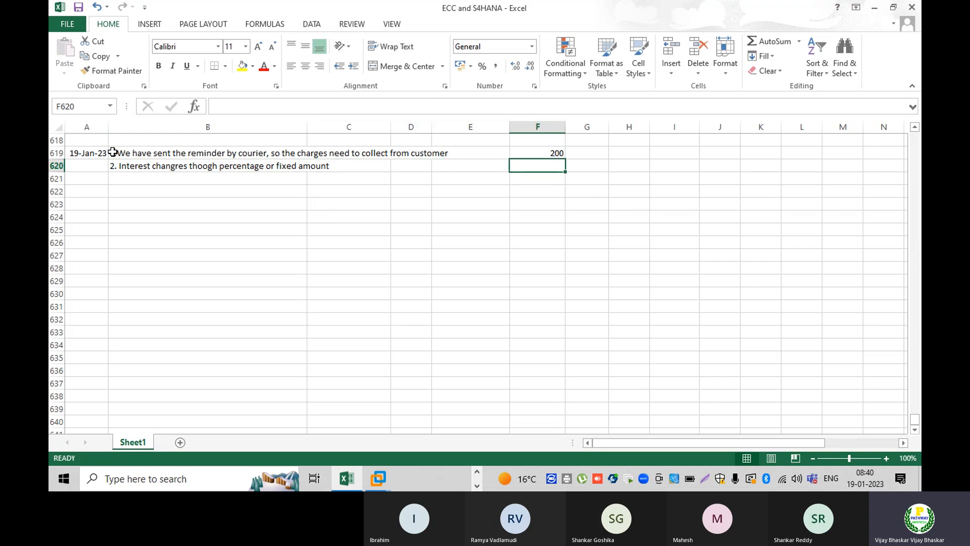
{"action": "type", "text": "5%"}
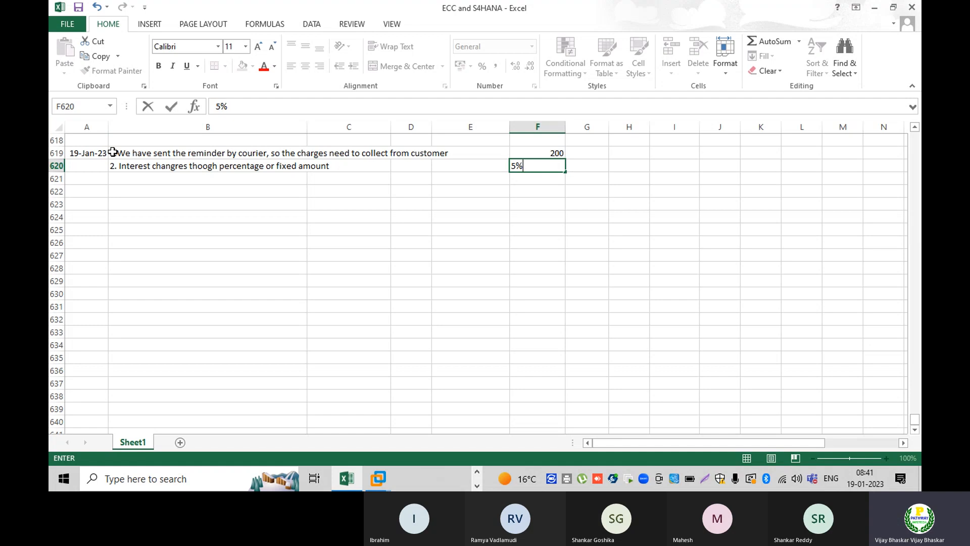
{"action": "type", "text": "/"}
{"action": "key", "text": "BackSpace"}
{"action": "key", "text": "Return"}
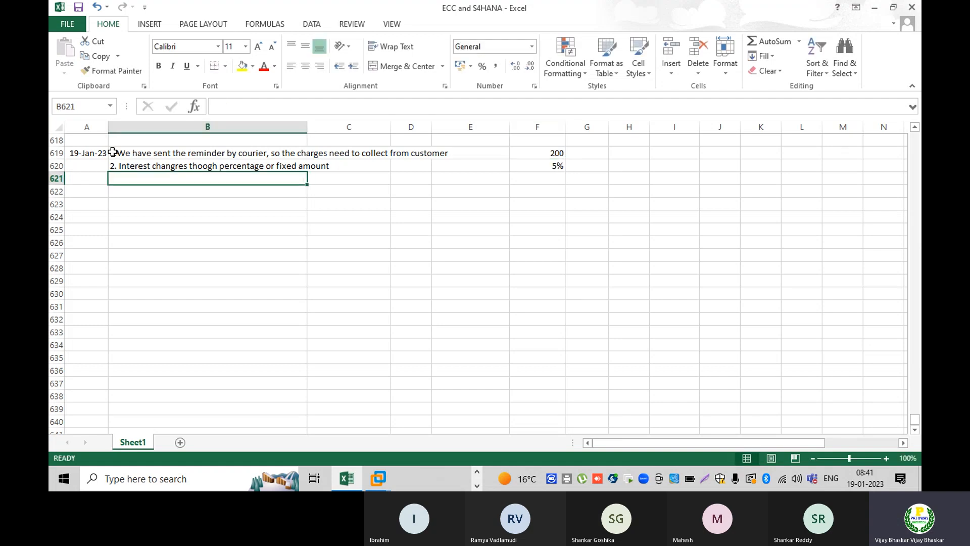
Enter the label "Dunning Notice 1" in cell E621 and its charge 500 in F621
{"action": "left_click", "coordinate": [451, 178]}
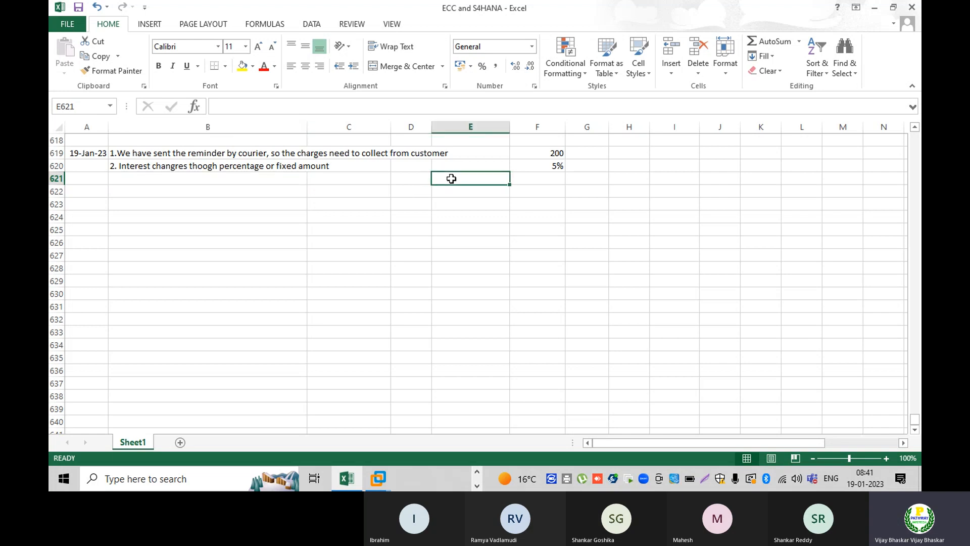
{"action": "type", "text": "Dunning"}
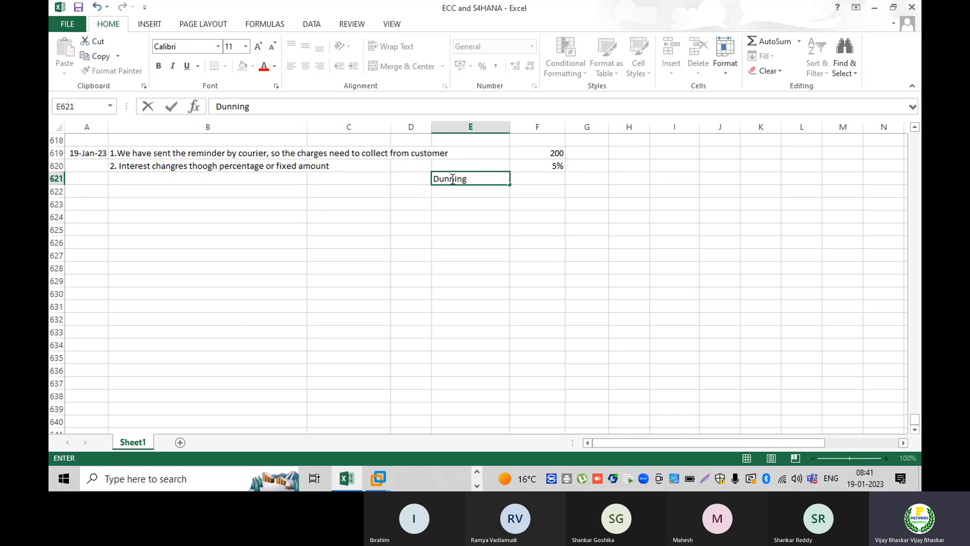
{"action": "type", "text": "Notice 1"}
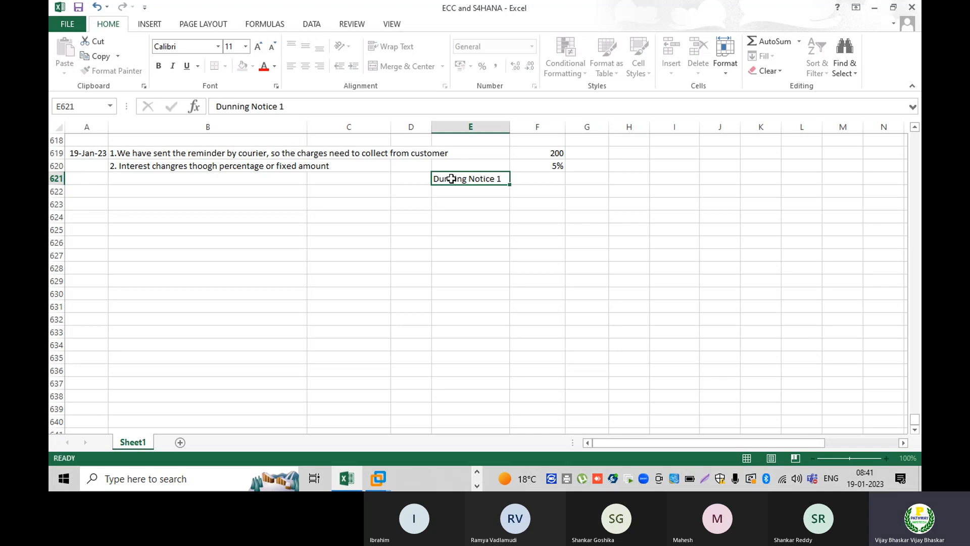
{"action": "key", "text": "Tab"}
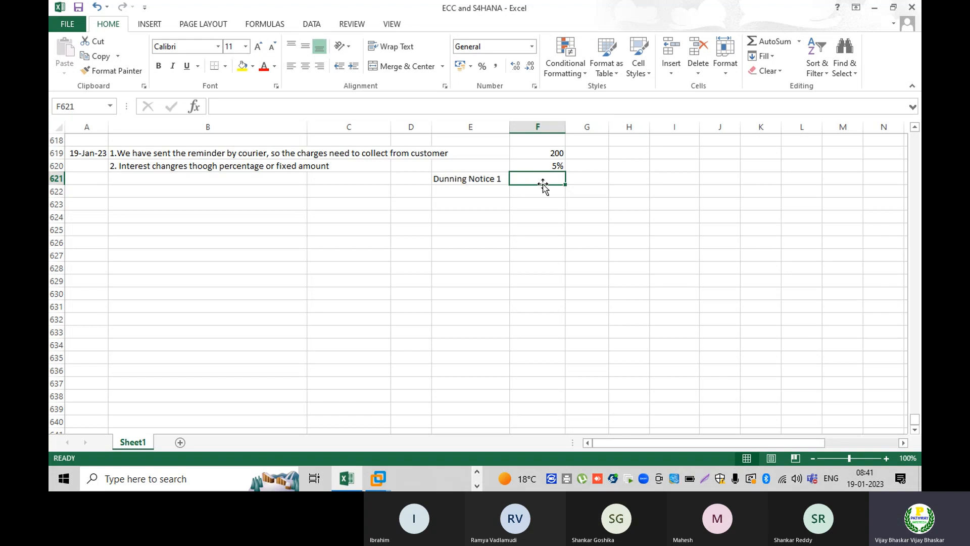
{"action": "type", "text": "500"}
{"action": "key", "text": "Return"}
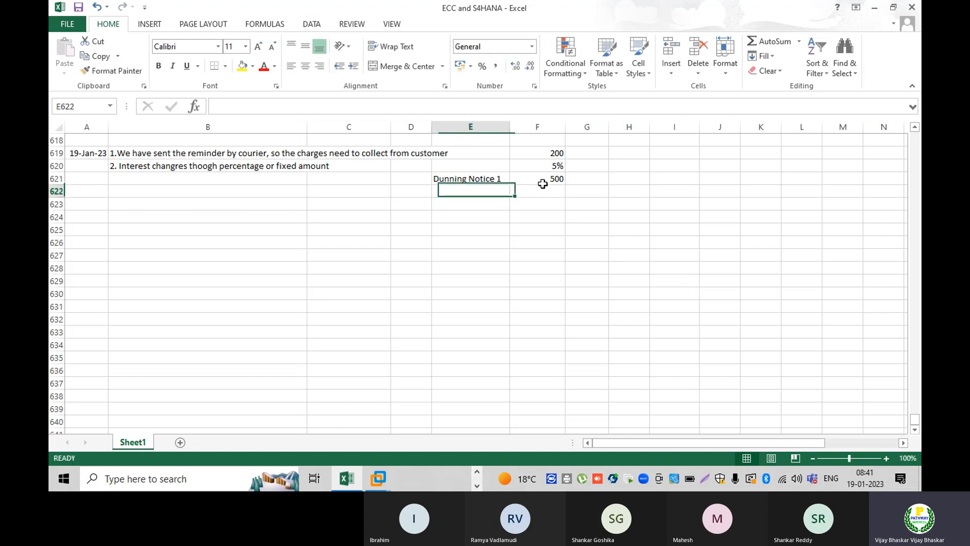
Copy the notice label down to E622, change it to "Dunning Notice 2", and enter 750 in F622
{"action": "key", "text": "ctrl+d"}
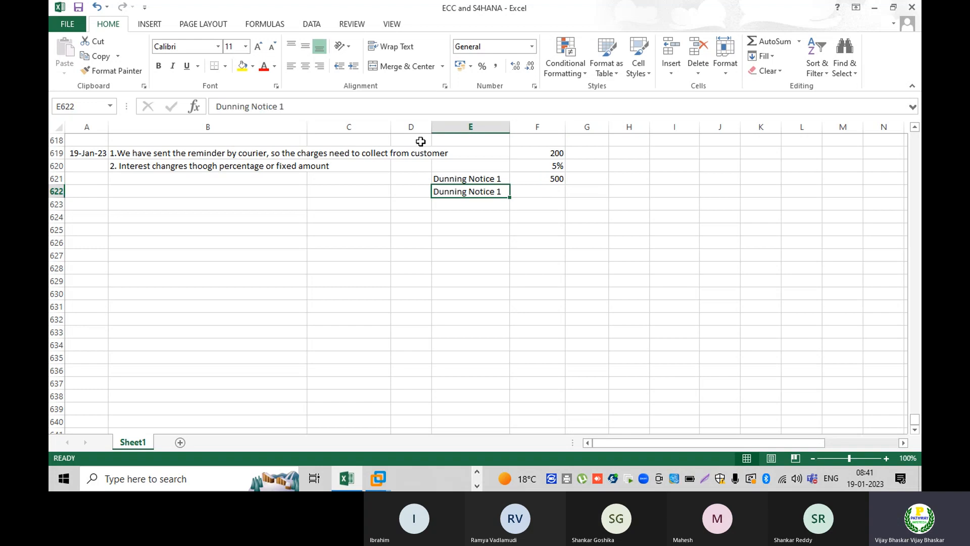
{"action": "left_click", "coordinate": [287, 106]}
{"action": "key", "text": "BackSpace"}
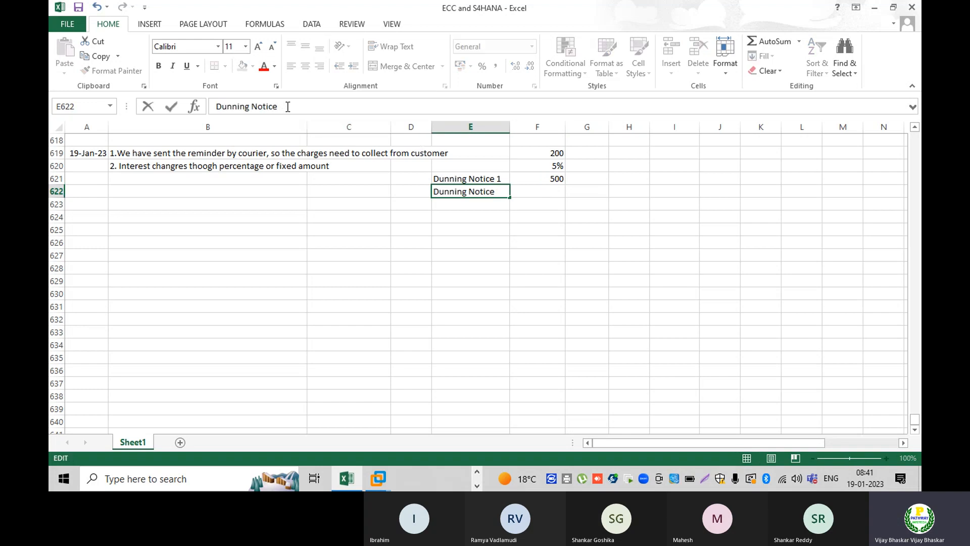
{"action": "type", "text": "2"}
{"action": "key", "text": "Tab"}
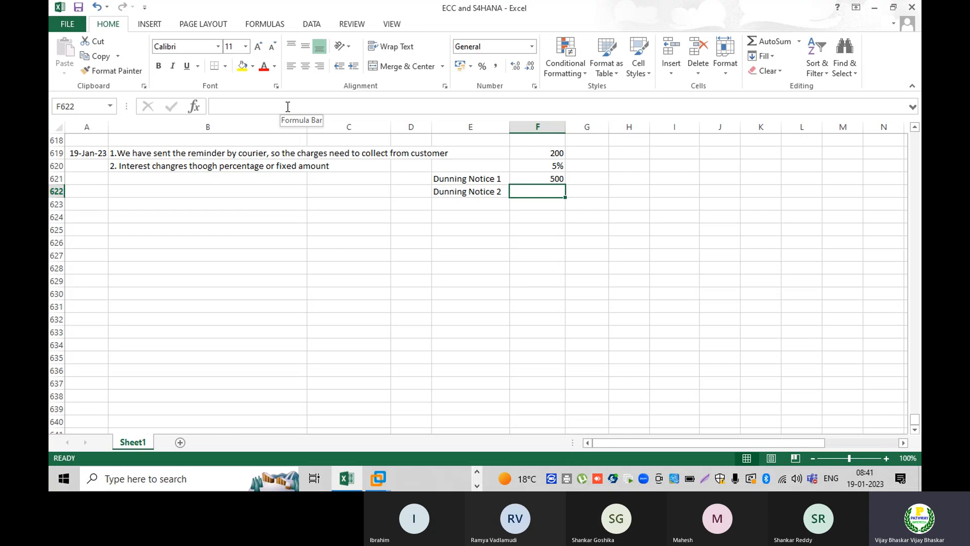
{"action": "type", "text": "750"}
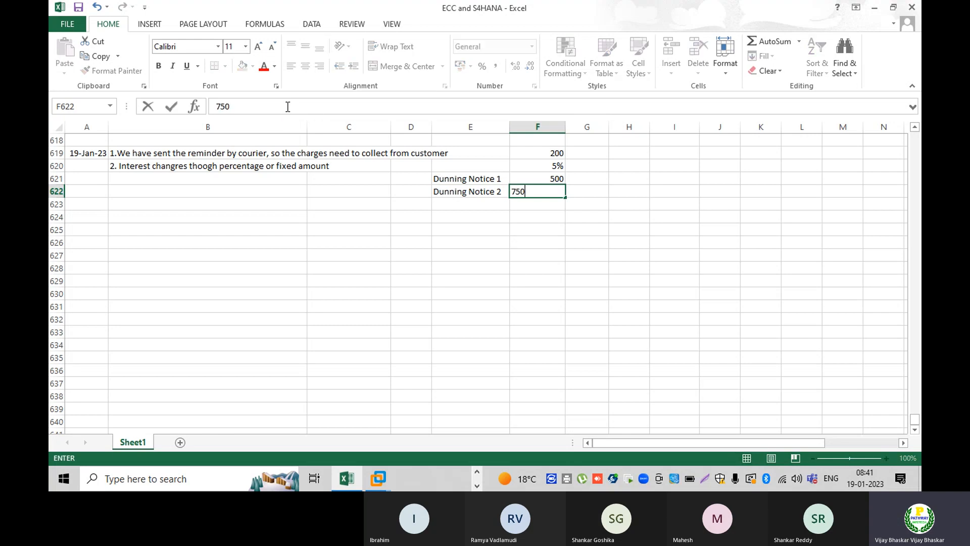
{"action": "key", "text": "Return"}
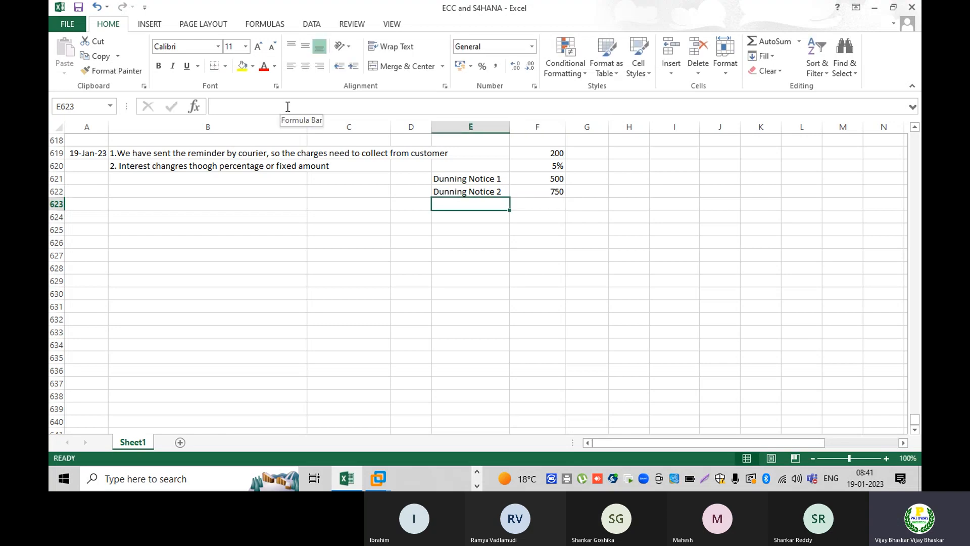
Copy the notice label down to E623, change it to "Dunning Notice 3", and enter 1000 in F623
{"action": "key", "text": "ctrl+d"}
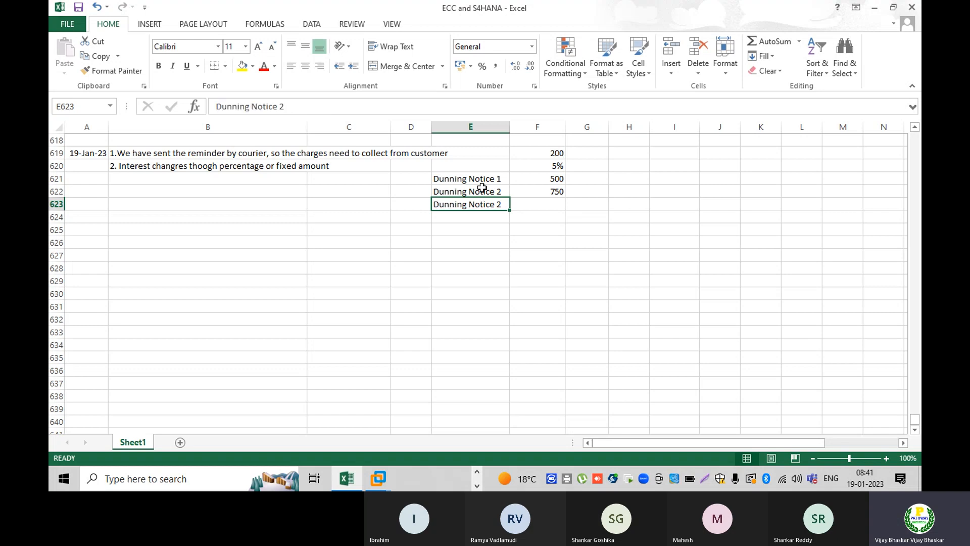
{"action": "double_click", "coordinate": [500, 204]}
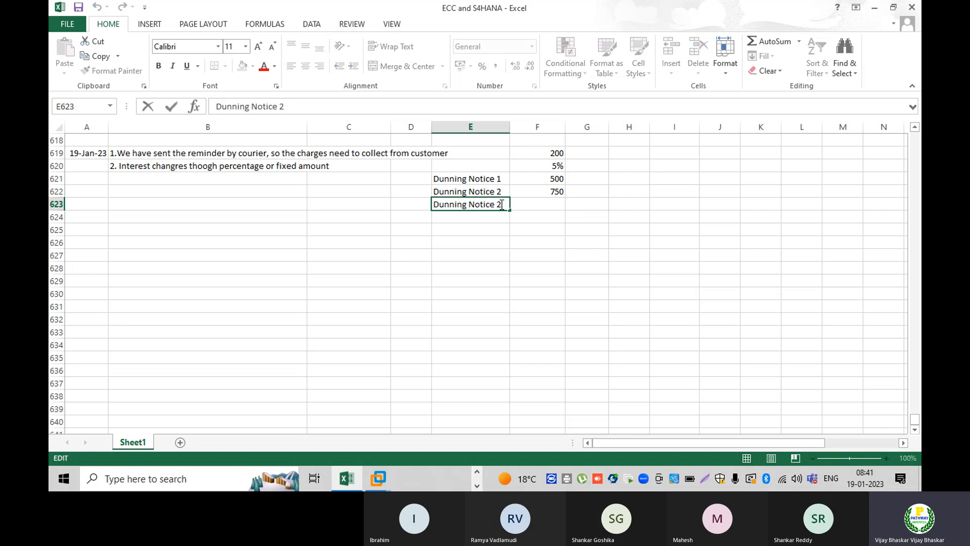
{"action": "key", "text": "BackSpace"}
{"action": "type", "text": "3"}
{"action": "key", "text": "Tab"}
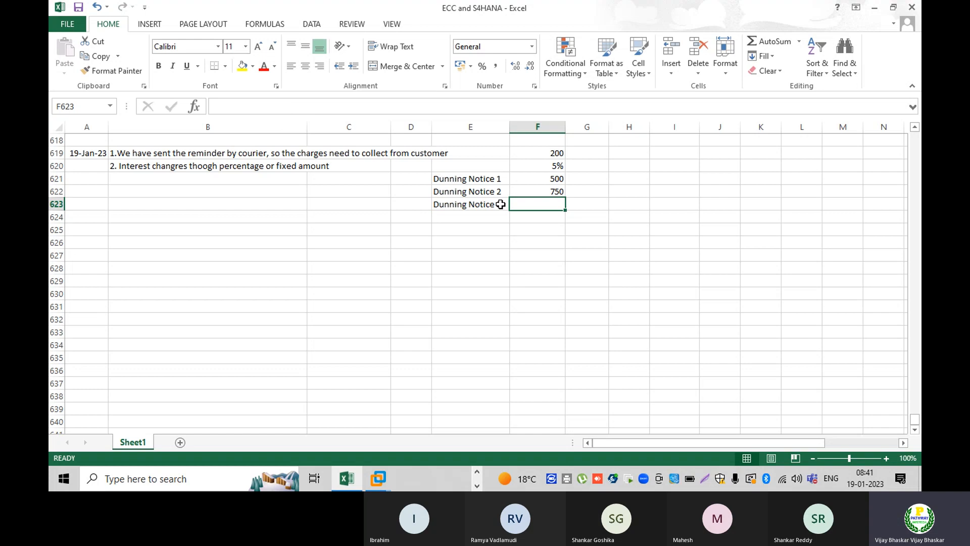
{"action": "type", "text": "1000"}
{"action": "key", "text": "Return"}
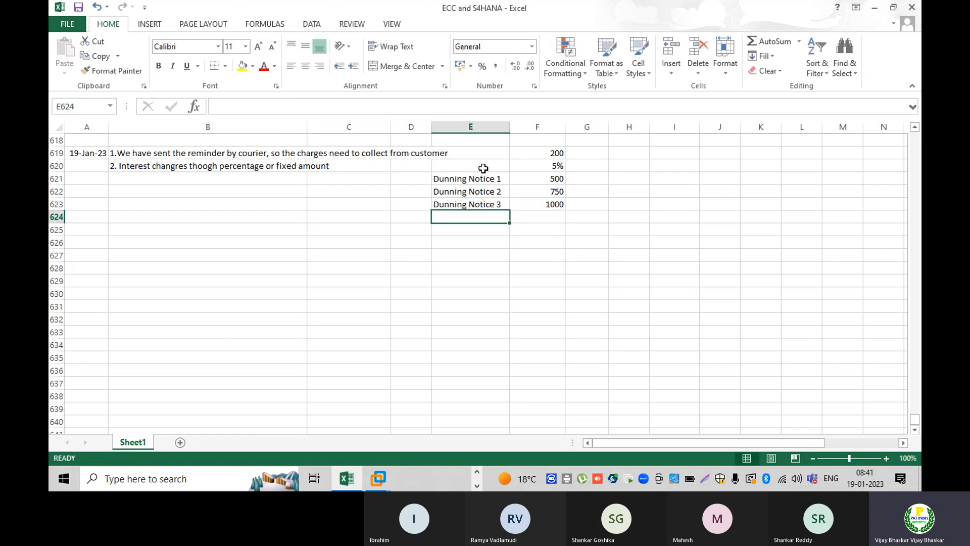
{"action": "left_click", "coordinate": [537, 166]}
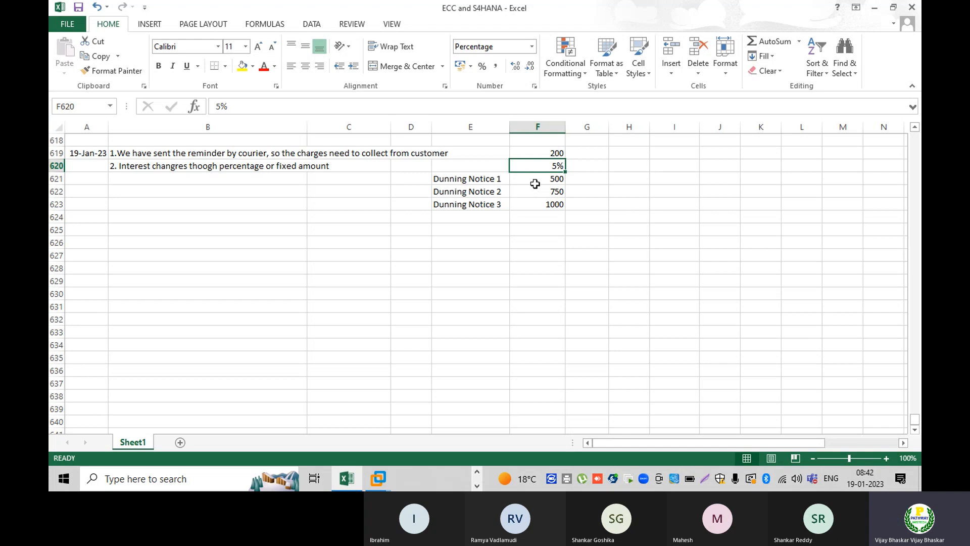
{"action": "left_click", "coordinate": [526, 177]}
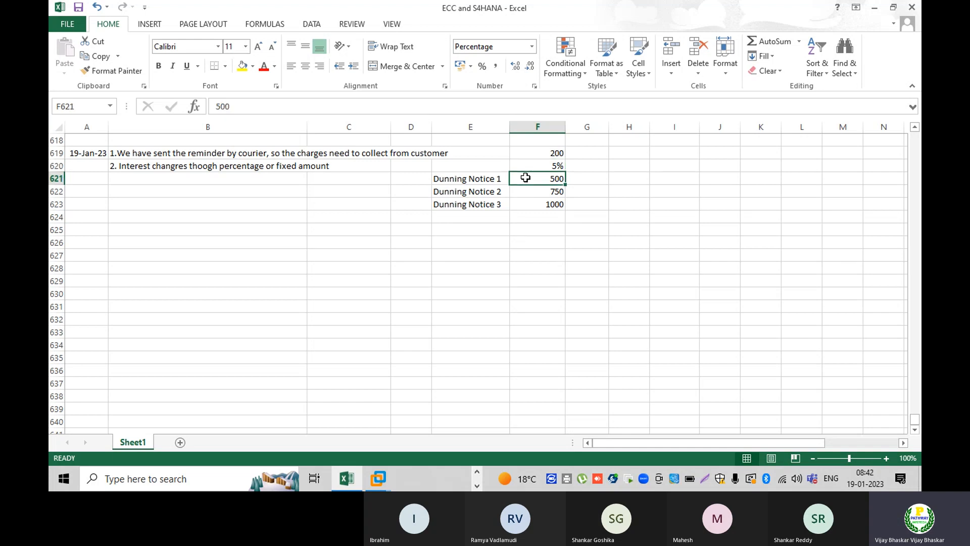
{"action": "left_click_drag", "start_coordinate": [451, 181], "coordinate": [552, 204]}
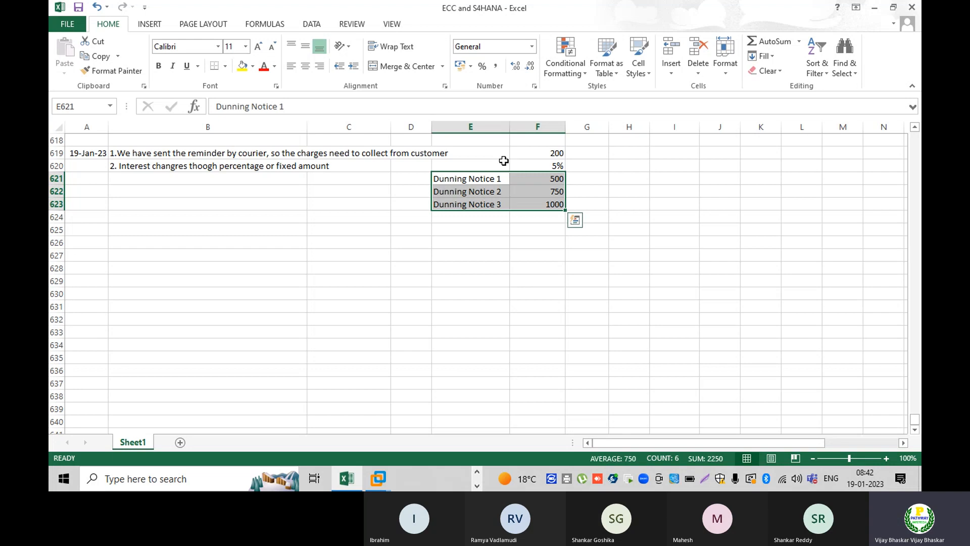
{"action": "left_click", "coordinate": [464, 234]}
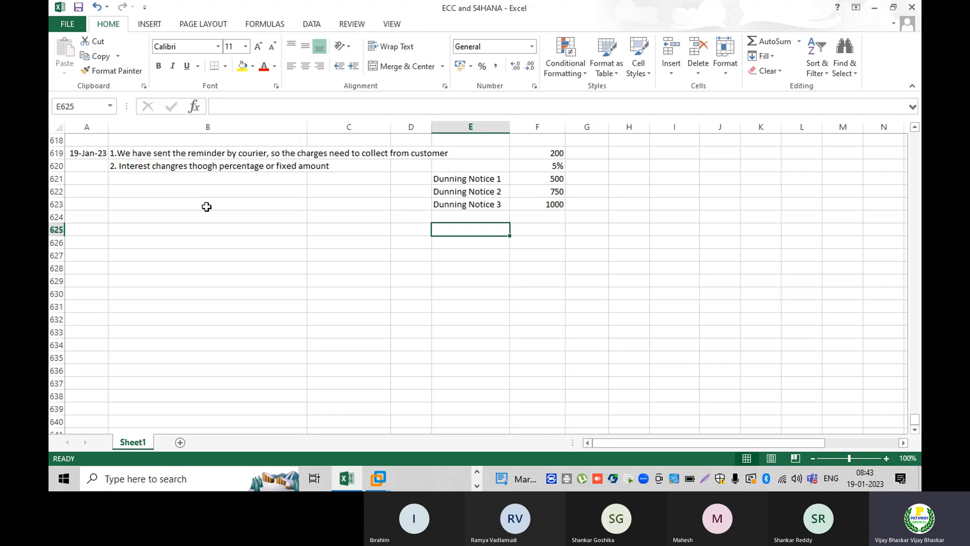
Enter the first configuration item "1. Define dunning areas" in cell B626, below the dunning charges
{"action": "left_click", "coordinate": [115, 251]}
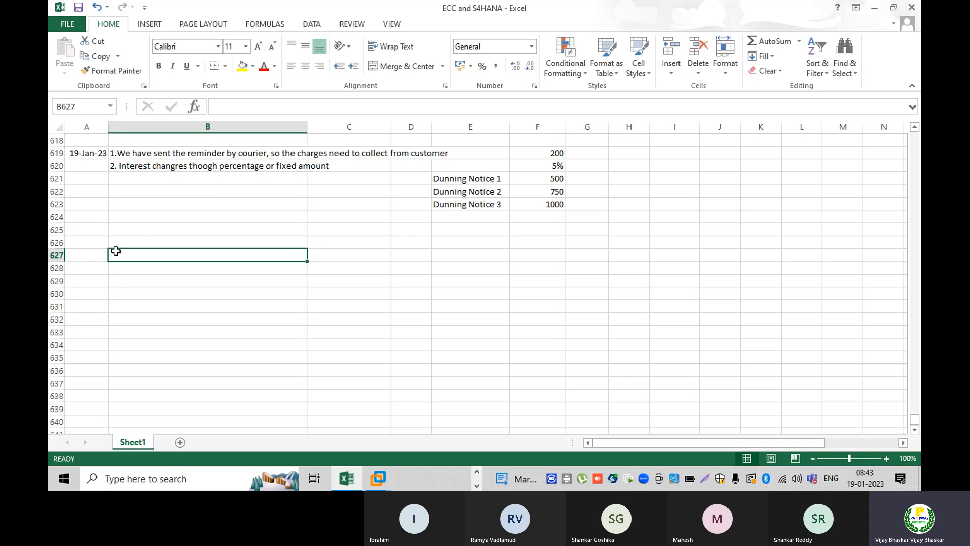
{"action": "key", "text": "Up"}
{"action": "type", "text": "1."}
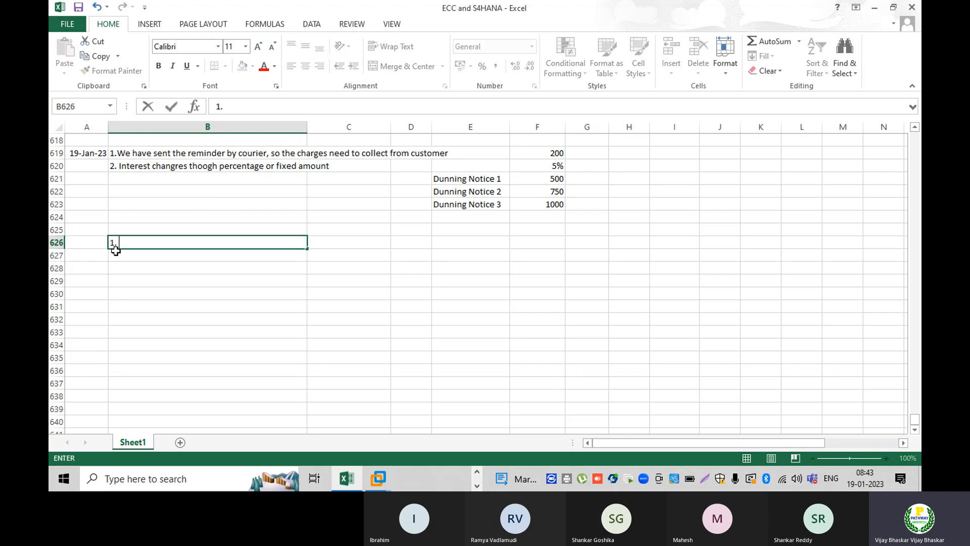
{"action": "type", "text": " Define dunning are"}
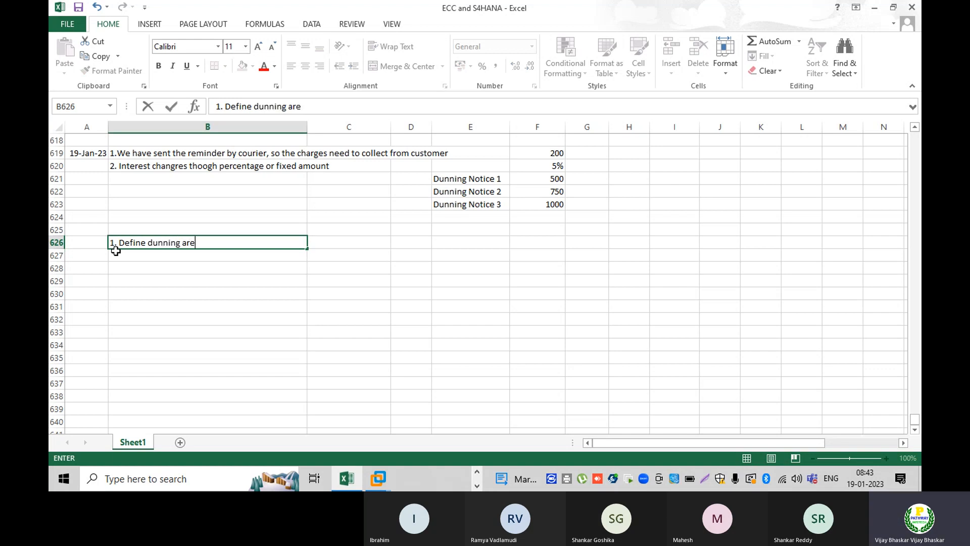
{"action": "type", "text": "as"}
{"action": "key", "text": "Return"}
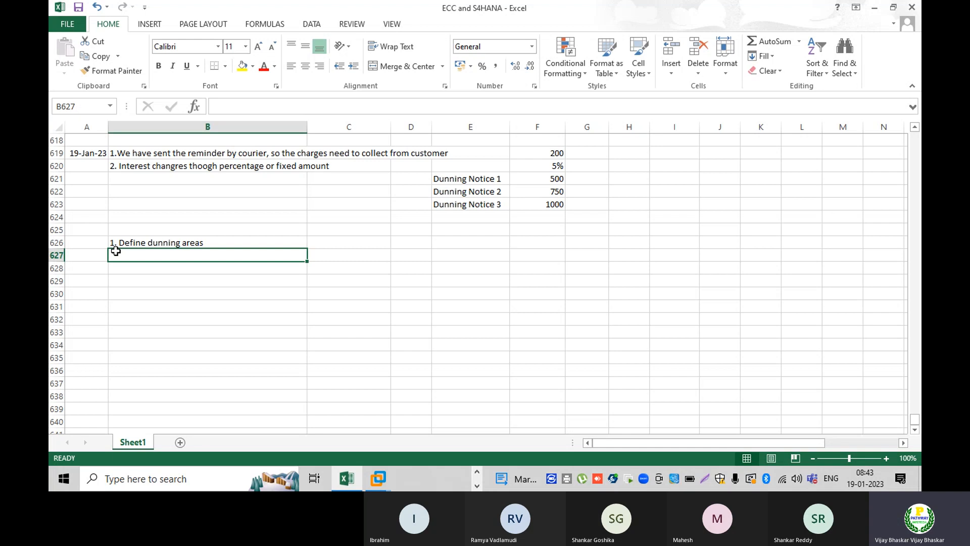
Enter the second configuration item "2. Define dunning procedures" in cell B627
{"action": "type", "text": "2"}
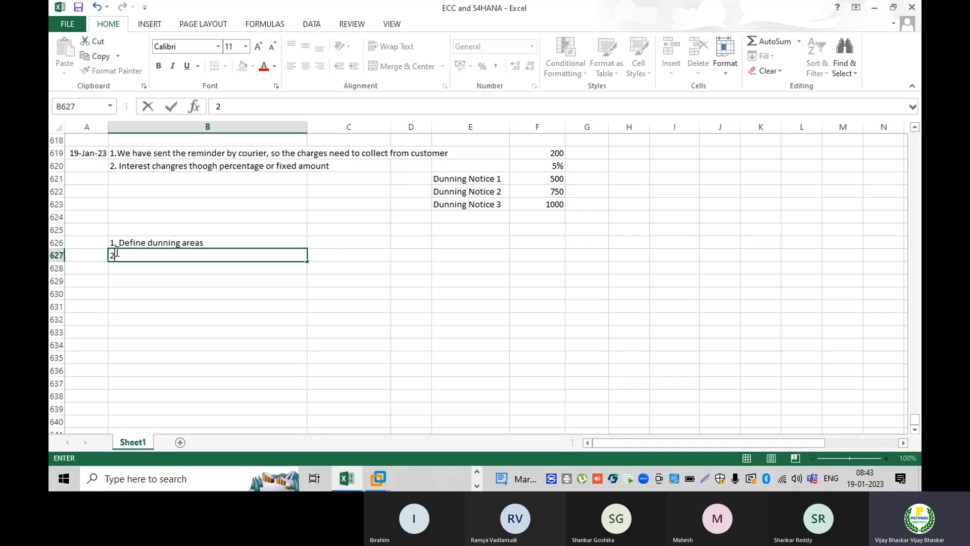
{"action": "type", "text": ". De"}
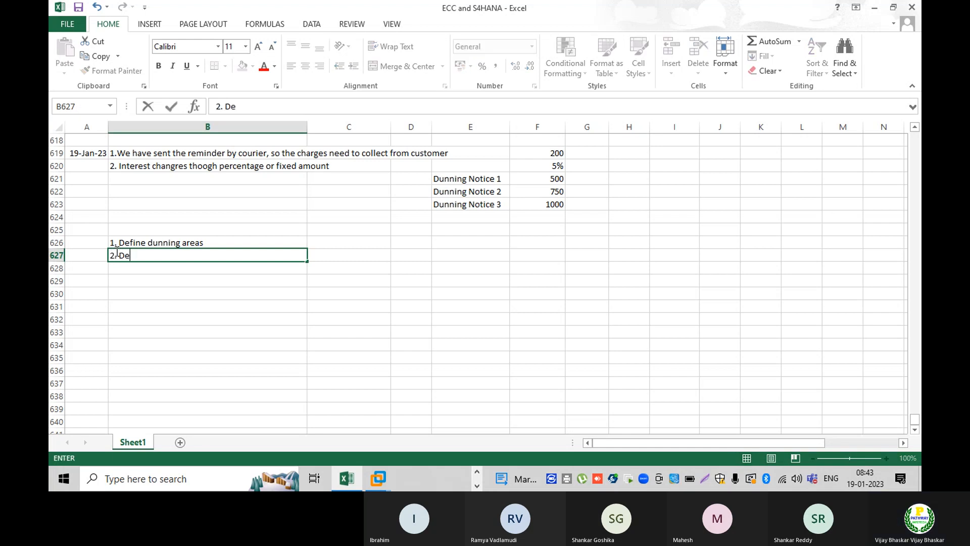
{"action": "type", "text": "fine dunning p"}
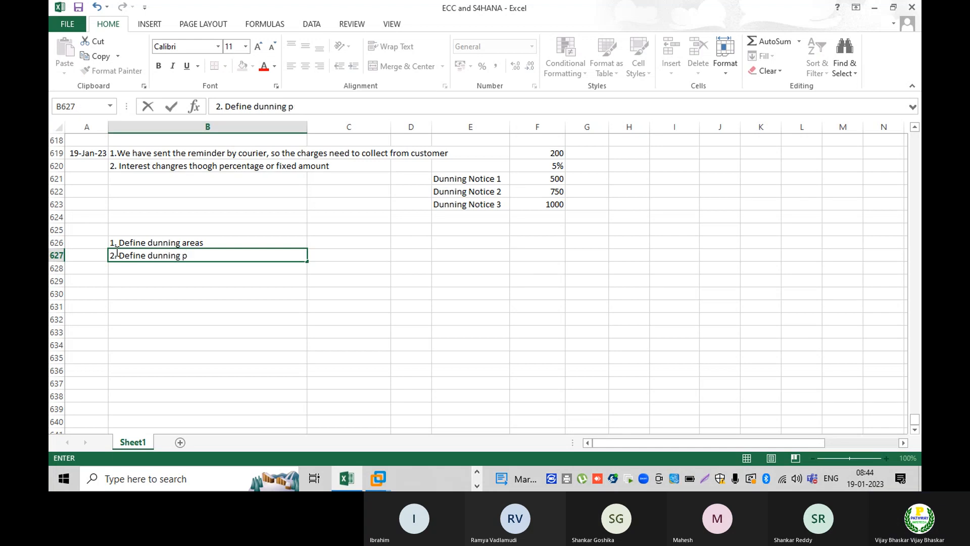
{"action": "type", "text": "r"}
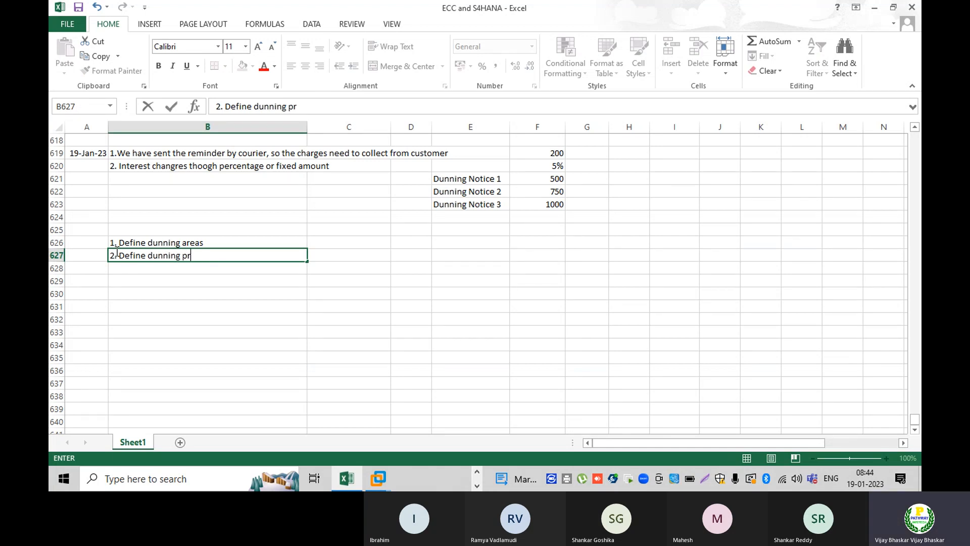
{"action": "type", "text": "ocedures"}
{"action": "key", "text": "Return"}
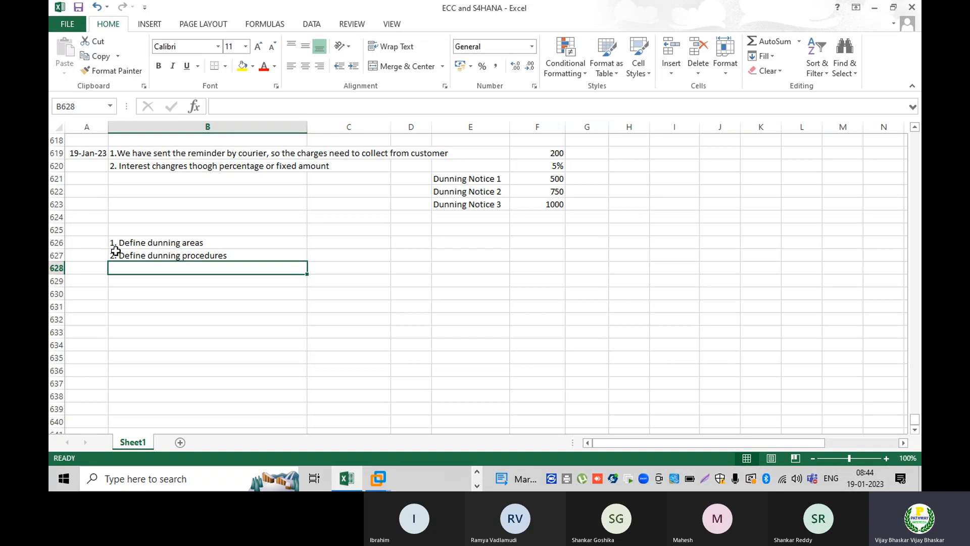
Enter the third configuration item "3. Assign dunning procedures in customer master" in cell B628
{"action": "type", "text": "3. Assign"}
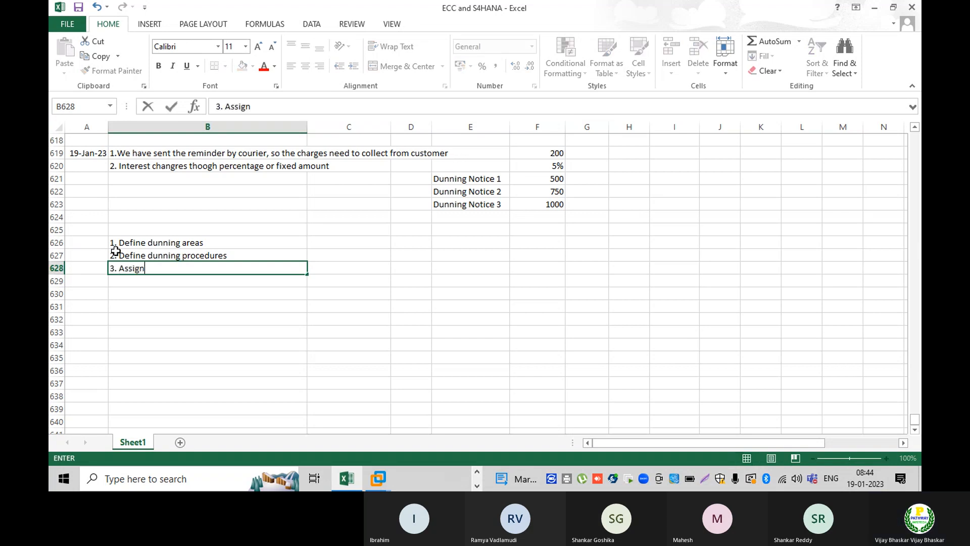
{"action": "type", "text": " dunning p"}
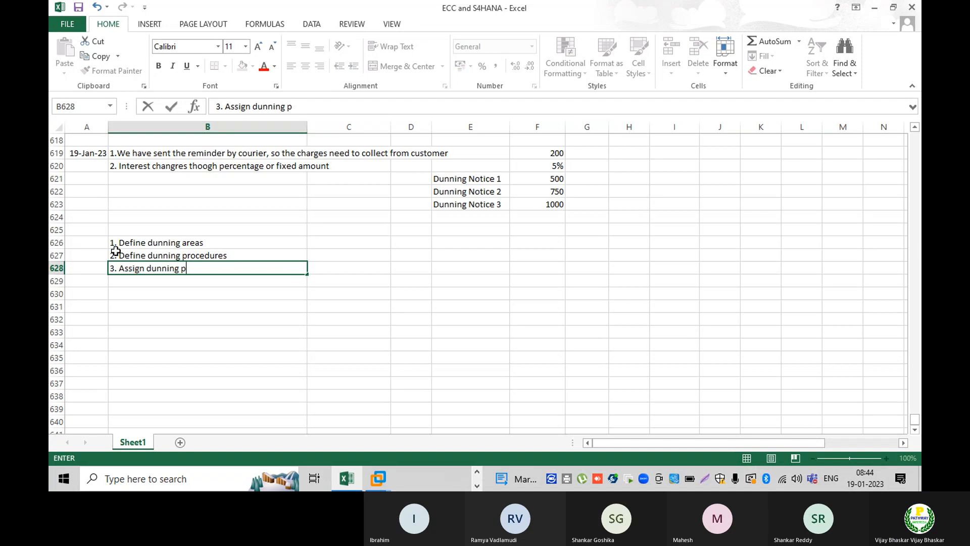
{"action": "type", "text": "rocedures"}
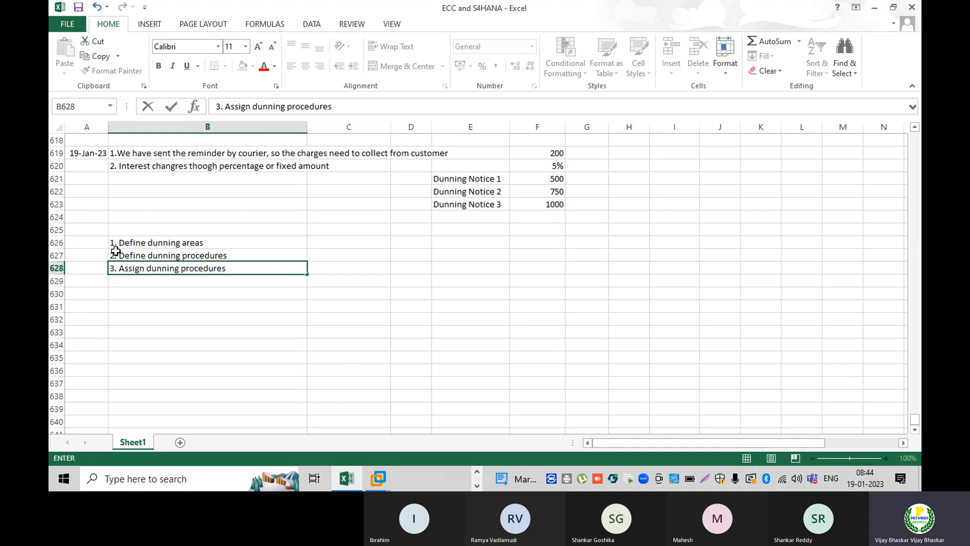
{"action": "type", "text": " in customer a"}
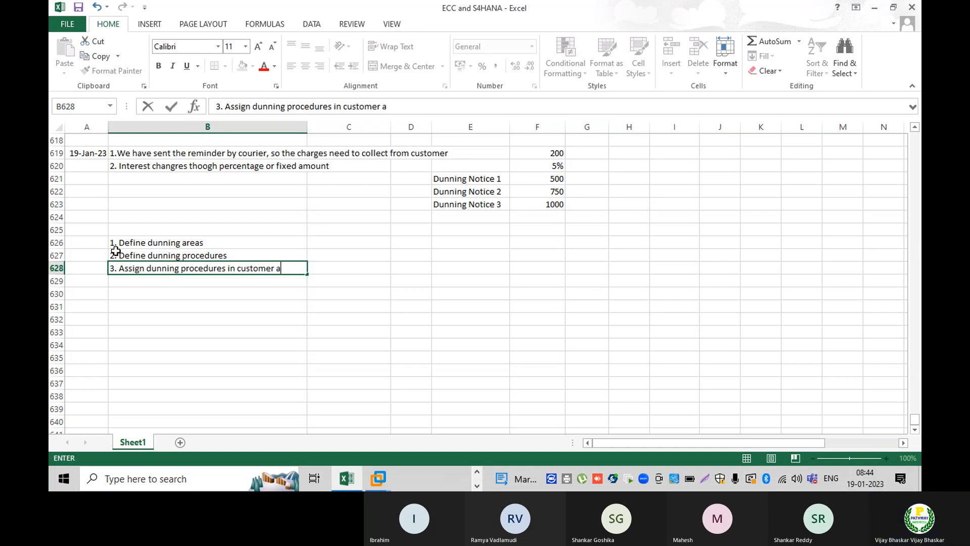
{"action": "key", "text": "BackSpace"}
{"action": "type", "text": "master"}
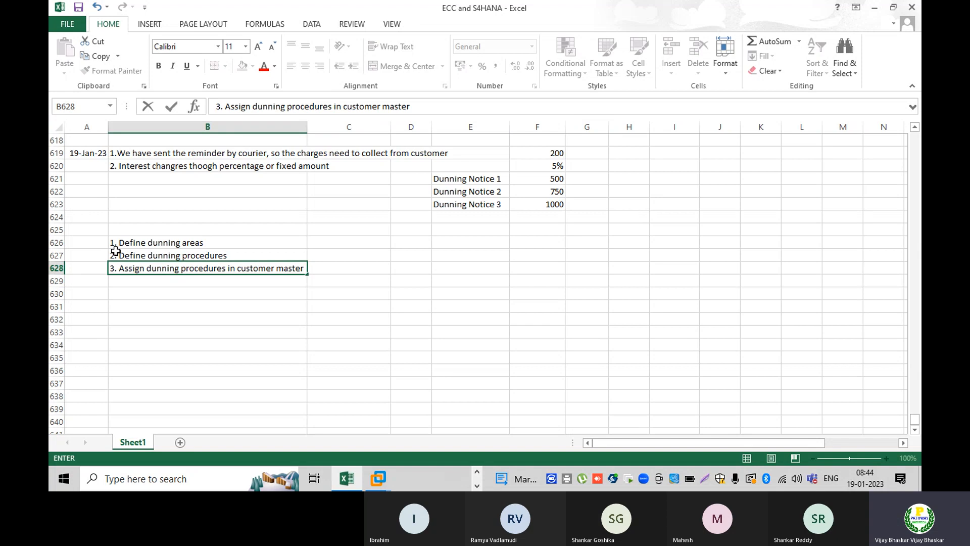
{"action": "key", "text": "Return"}
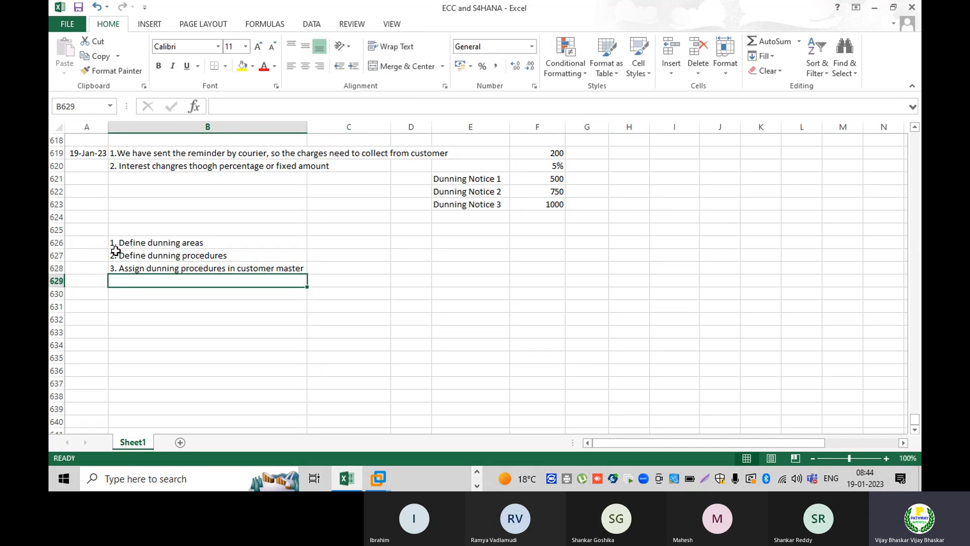
{"action": "key", "text": "Return"}
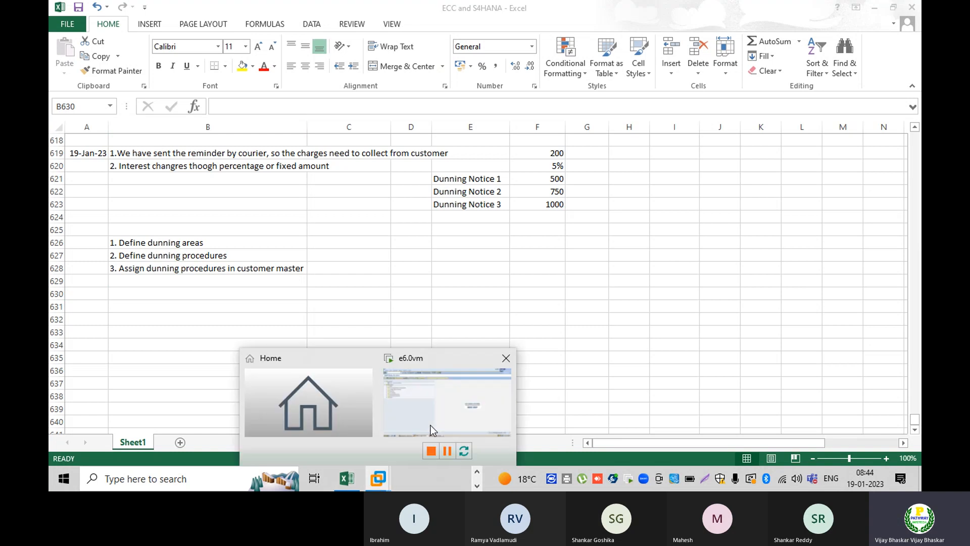
Switch to the SAP system in the e6.0vm virtual machine and open the SAP Reference IMG through transaction spro
{"action": "left_click", "coordinate": [420, 412]}
{"action": "left_click", "coordinate": [108, 31]}
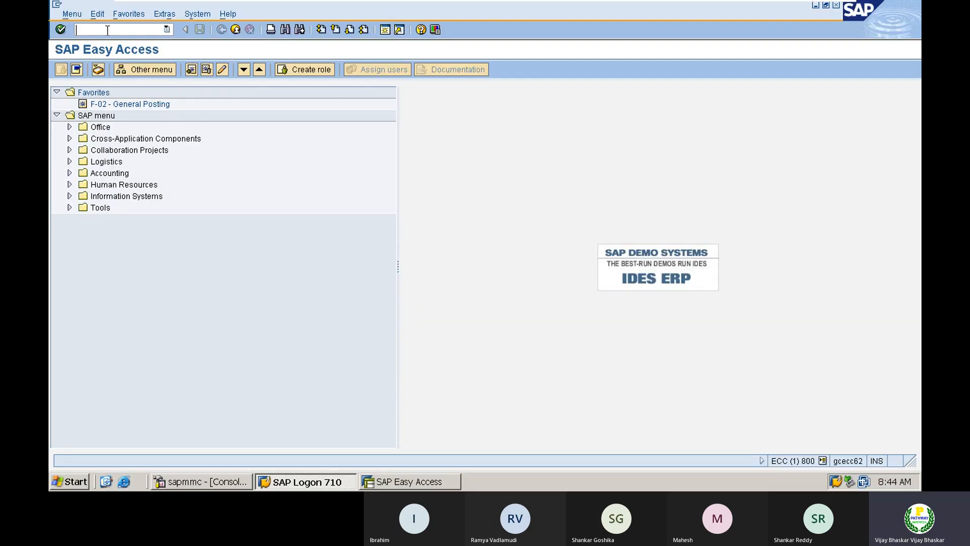
{"action": "type", "text": "spro"}
{"action": "key", "text": "Return"}
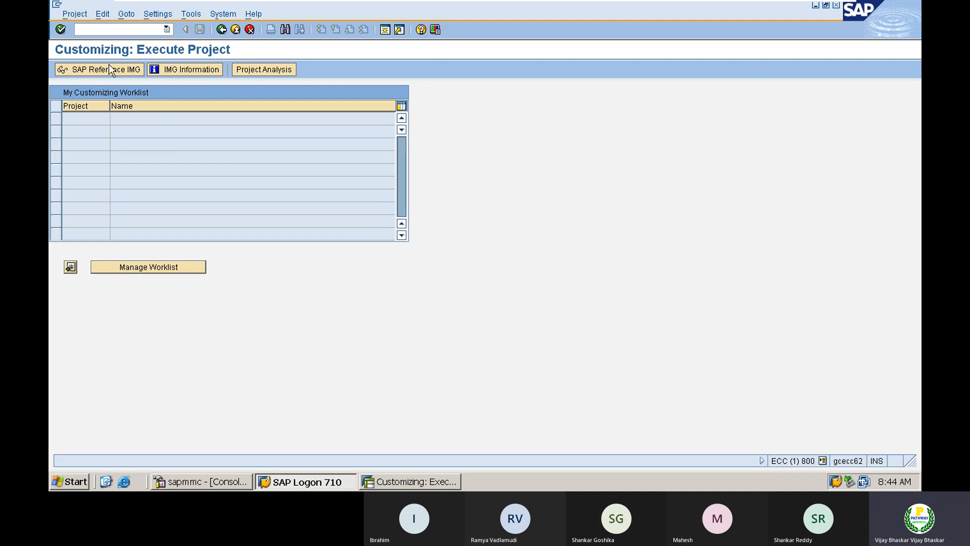
{"action": "left_click", "coordinate": [95, 67]}
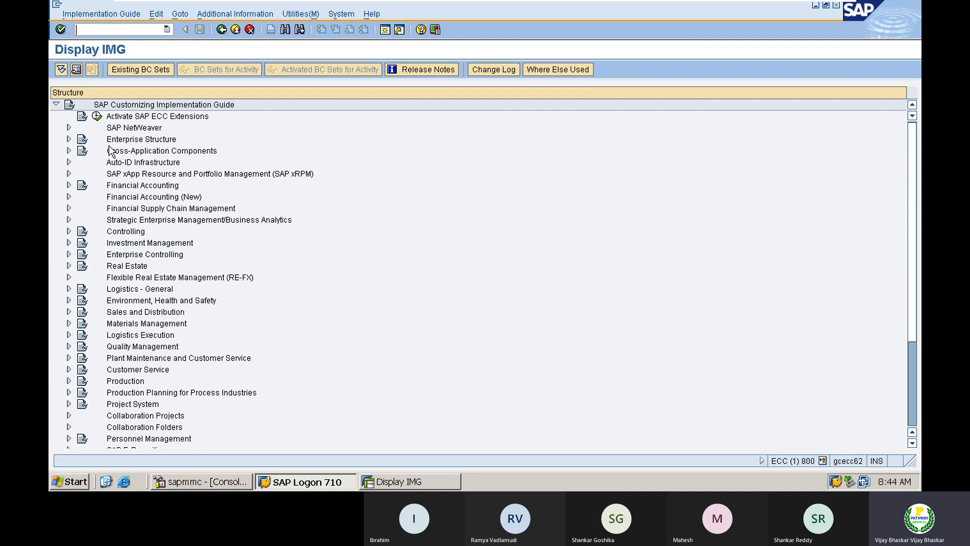
Expand Financial Accounting, Accounts Receivable and Accounts Payable, and Business Transactions in the implementation guide
{"action": "left_click", "coordinate": [113, 186]}
{"action": "double_click", "coordinate": [113, 185]}
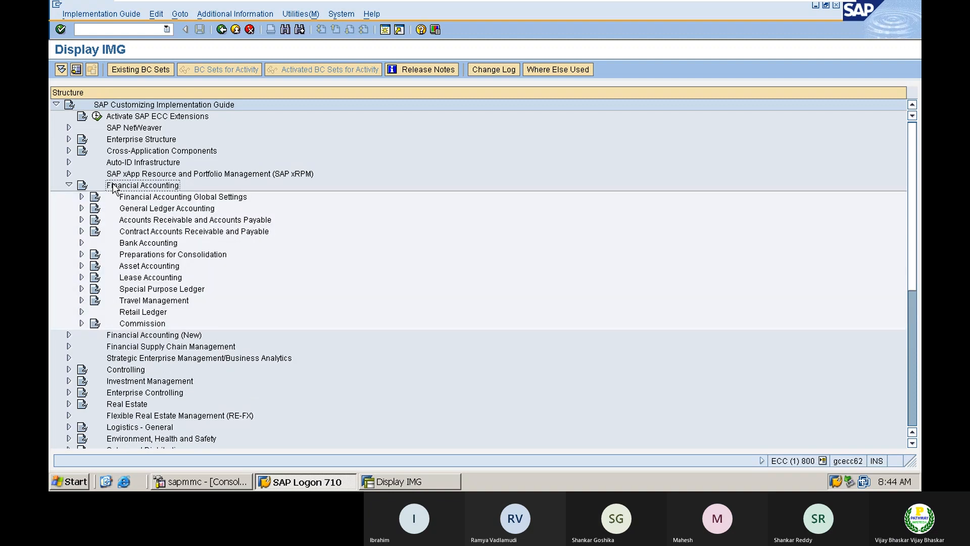
{"action": "key", "text": "Down"}
{"action": "key", "text": "Down"}
{"action": "key", "text": "Down"}
{"action": "key", "text": "Right"}
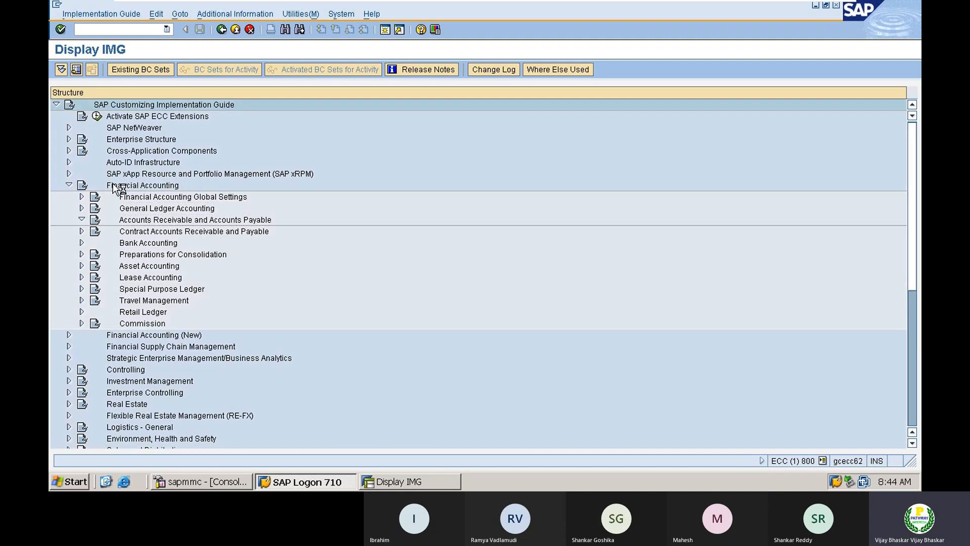
{"action": "key", "text": "Down"}
{"action": "key", "text": "Down"}
{"action": "key", "text": "Down"}
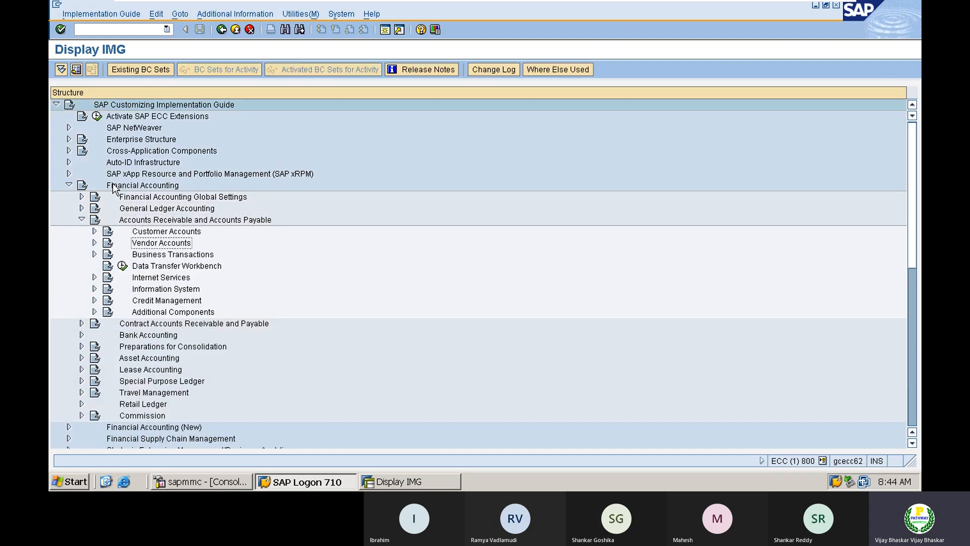
{"action": "key", "text": "Right"}
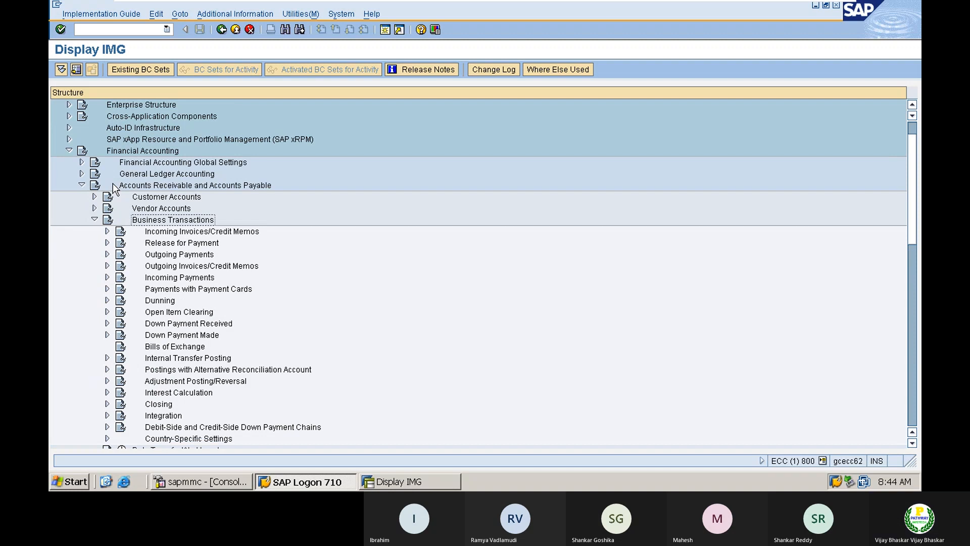
Expand Dunning and its Basic Settings for Dunning, and open the Define Dunning Areas activity
{"action": "key", "text": "Down"}
{"action": "key", "text": "Down"}
{"action": "key", "text": "Down"}
{"action": "key", "text": "Down"}
{"action": "key", "text": "Down"}
{"action": "key", "text": "Down"}
{"action": "key", "text": "Down"}
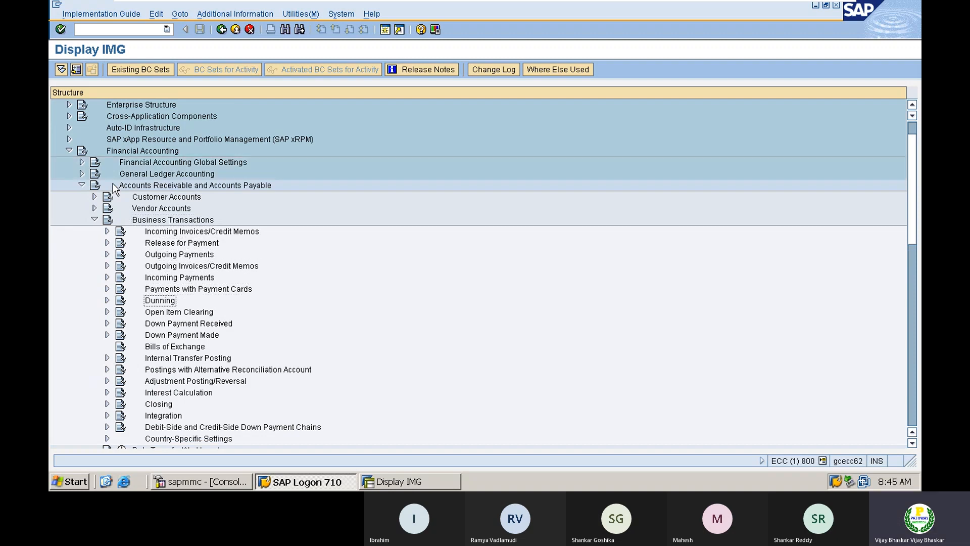
{"action": "key", "text": "Right"}
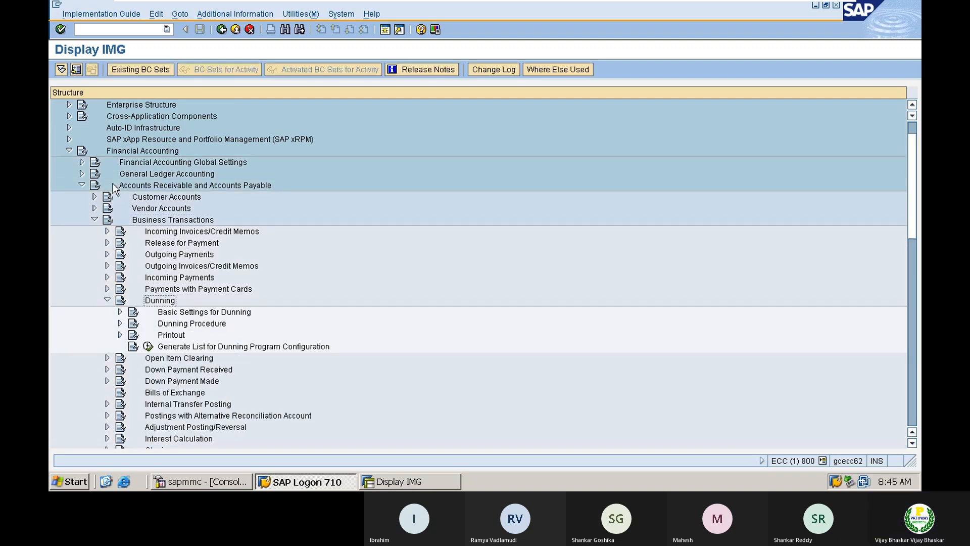
{"action": "key", "text": "Down"}
{"action": "key", "text": "Right"}
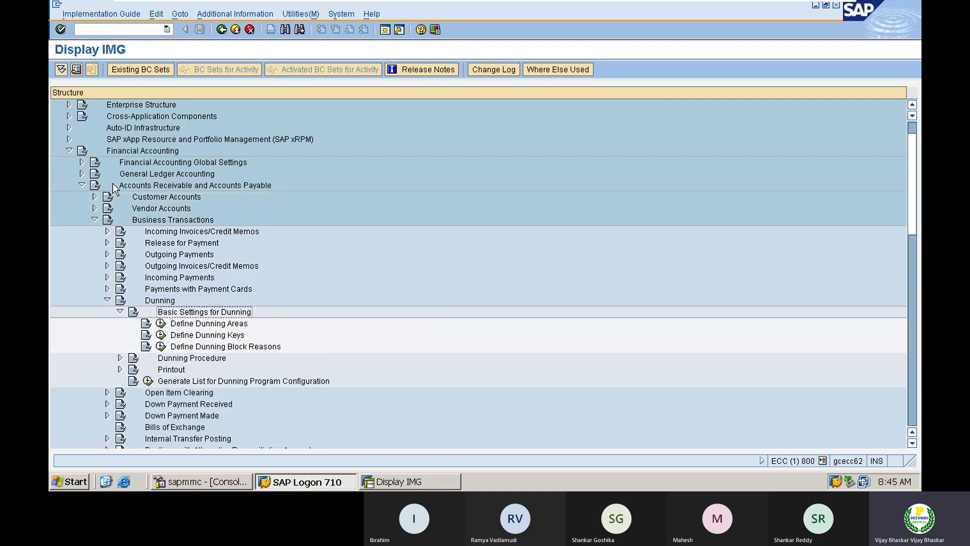
{"action": "key", "text": "Down"}
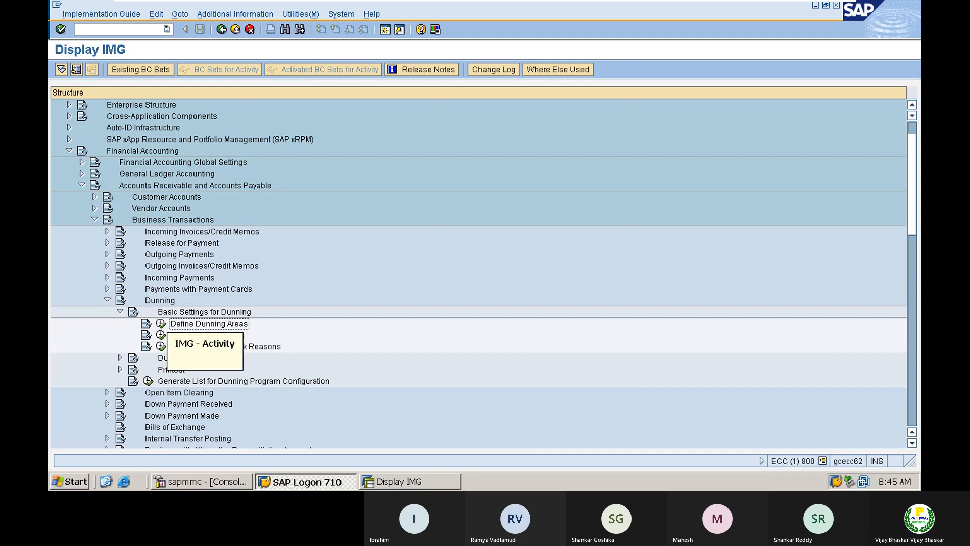
{"action": "left_click", "coordinate": [161, 324]}
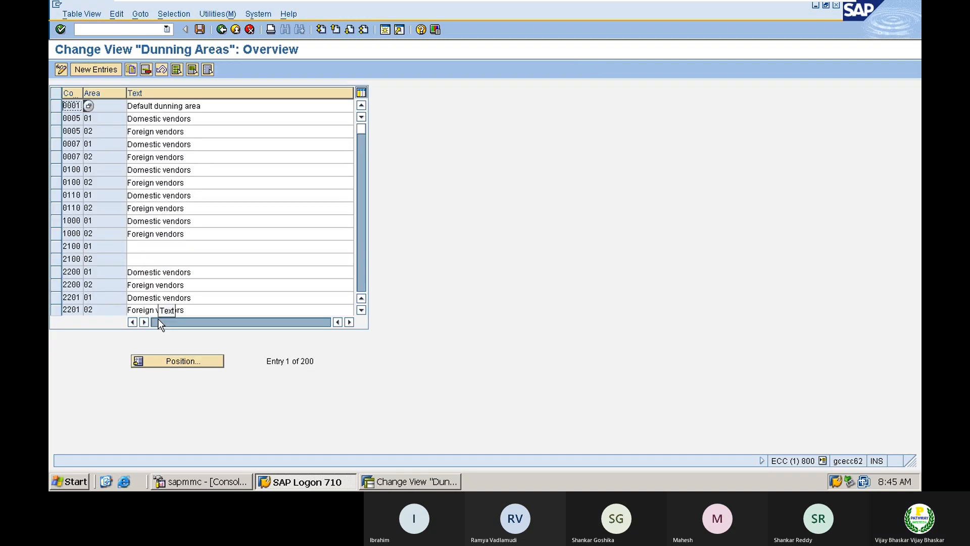
Examine the existing dunning areas per company code, comparing area keys 01 and 02 and their texts throughout the list
{"action": "left_click", "coordinate": [109, 118]}
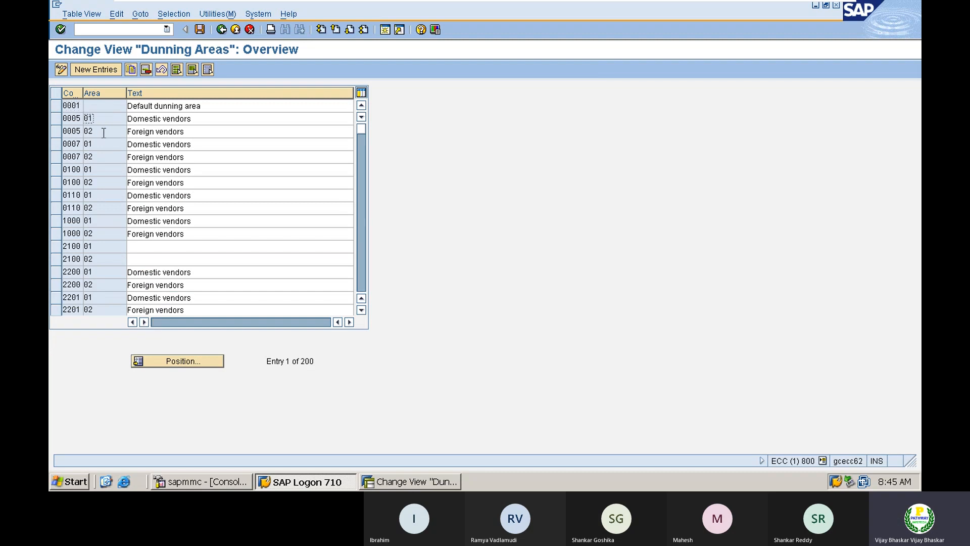
{"action": "left_click", "coordinate": [102, 132]}
{"action": "left_click", "coordinate": [97, 120]}
{"action": "left_click", "coordinate": [96, 131]}
{"action": "left_click", "coordinate": [122, 195]}
{"action": "left_click", "coordinate": [99, 115]}
{"action": "left_click", "coordinate": [99, 131]}
{"action": "left_click", "coordinate": [98, 144]}
{"action": "left_click", "coordinate": [98, 158]}
{"action": "left_click", "coordinate": [103, 223]}
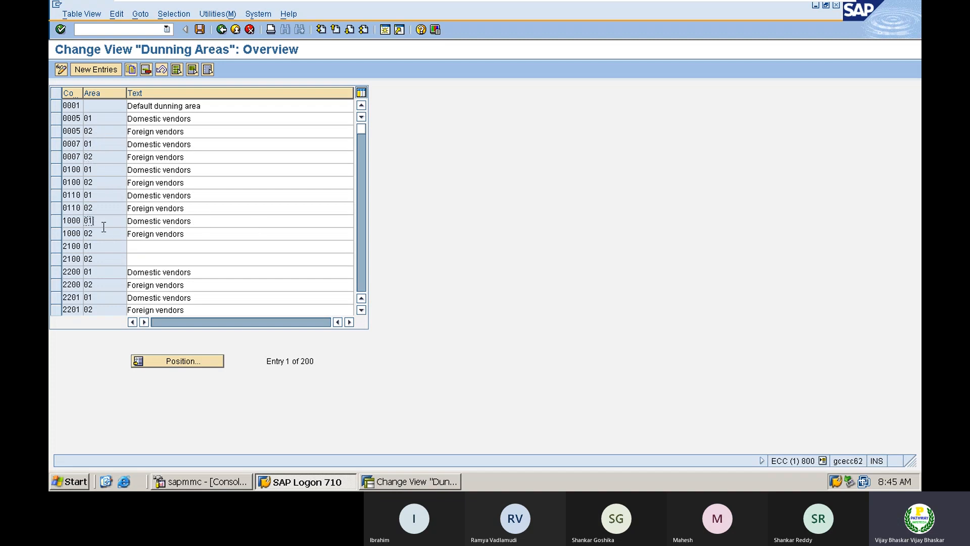
{"action": "left_click", "coordinate": [212, 221]}
{"action": "left_click", "coordinate": [362, 276]}
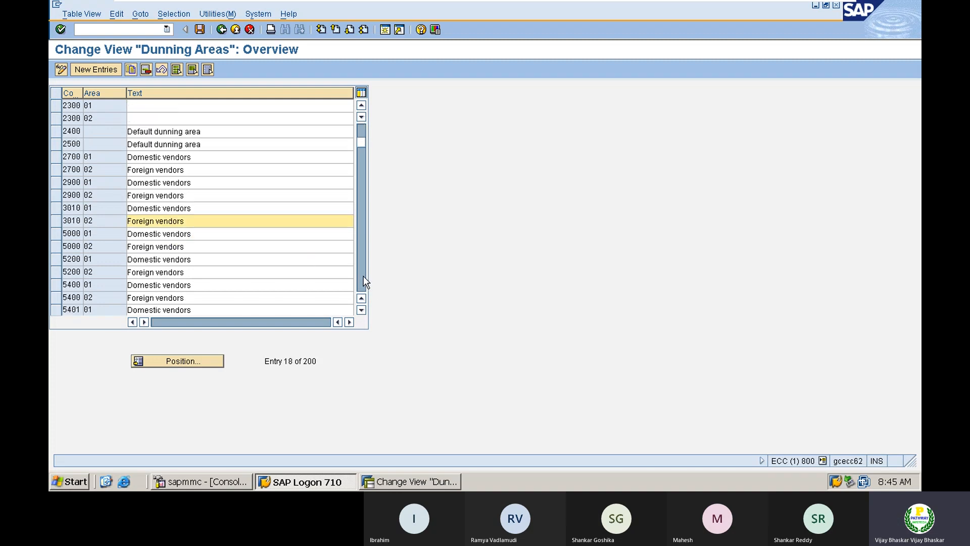
{"action": "left_click", "coordinate": [363, 276]}
{"action": "left_click", "coordinate": [363, 276]}
{"action": "left_click", "coordinate": [363, 276]}
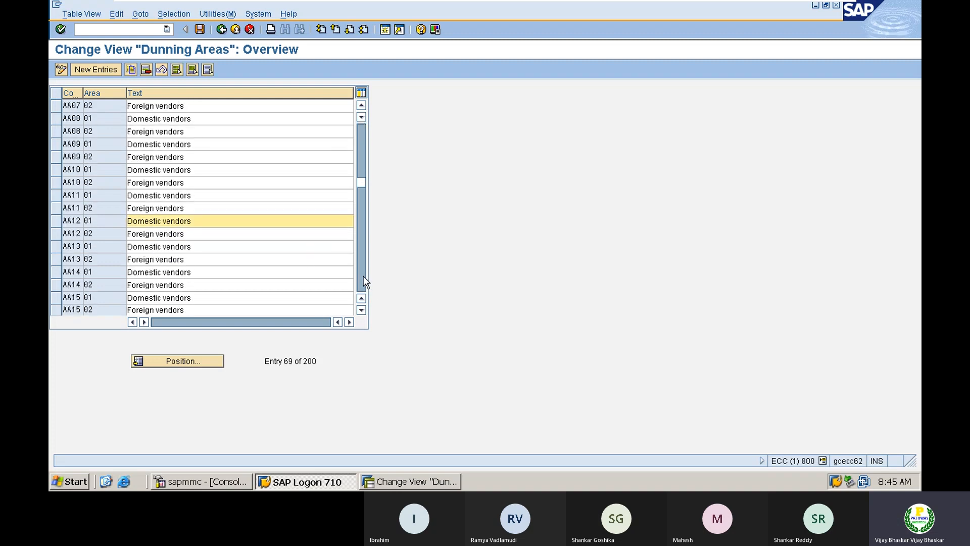
{"action": "left_click", "coordinate": [362, 276]}
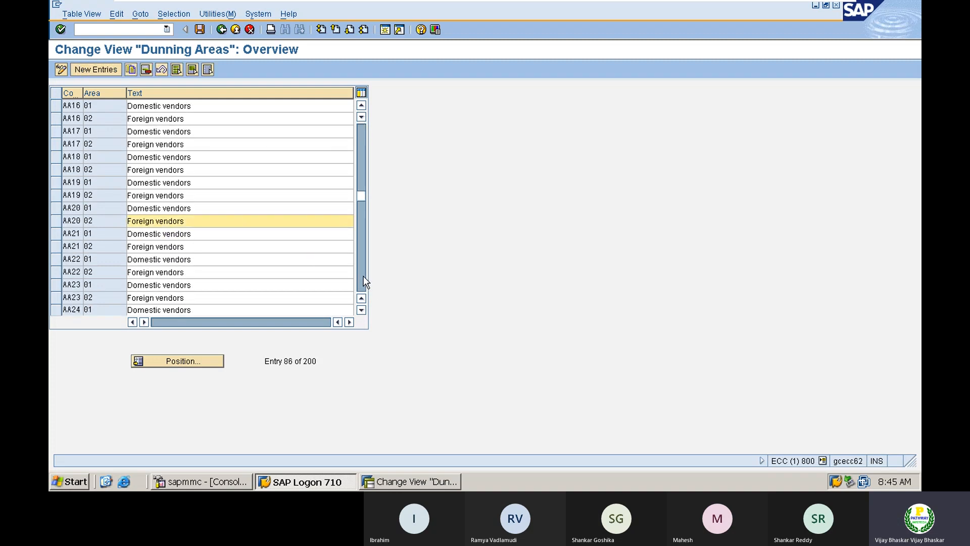
Add a new dunning area for company code A001 with a blank area key and the text "Dunning Area of A001"
{"action": "left_click", "coordinate": [95, 68]}
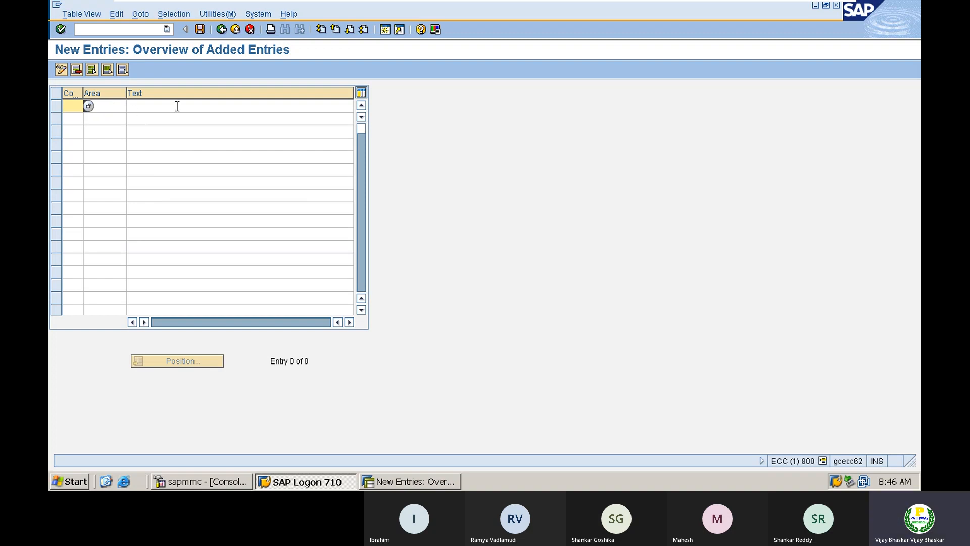
{"action": "type", "text": "A001"}
{"action": "key", "text": "Tab"}
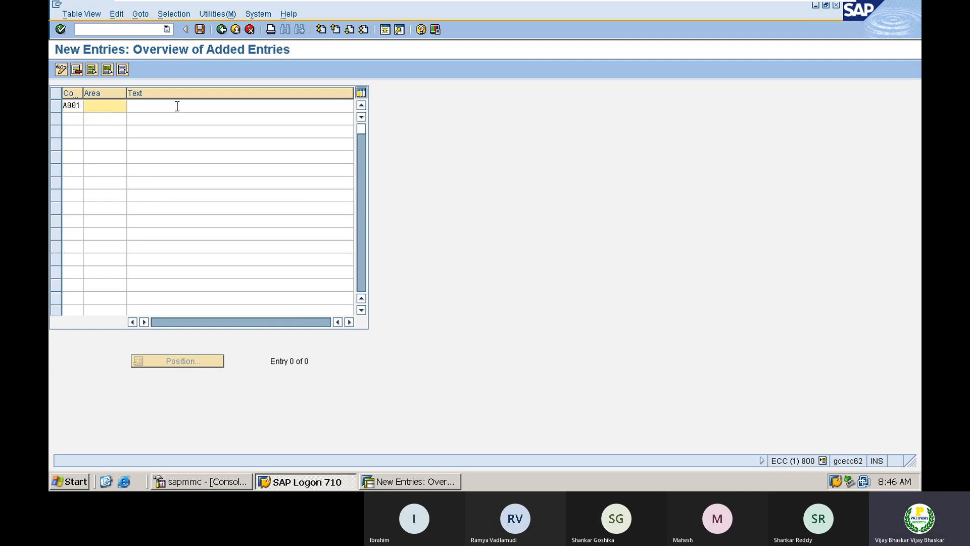
{"action": "left_click", "coordinate": [177, 106]}
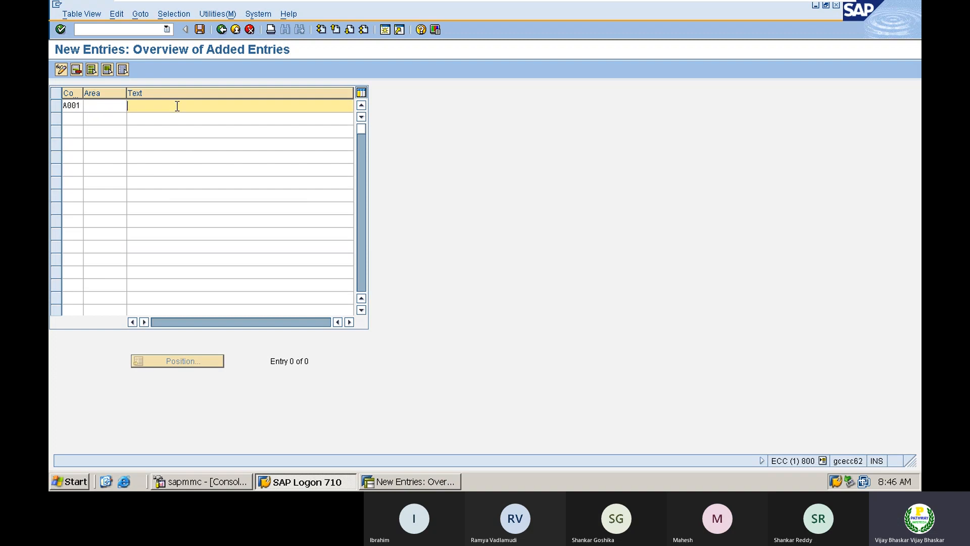
{"action": "type", "text": "Dunning Area of A001"}
{"action": "key", "text": "Return"}
{"action": "key", "text": "Return"}
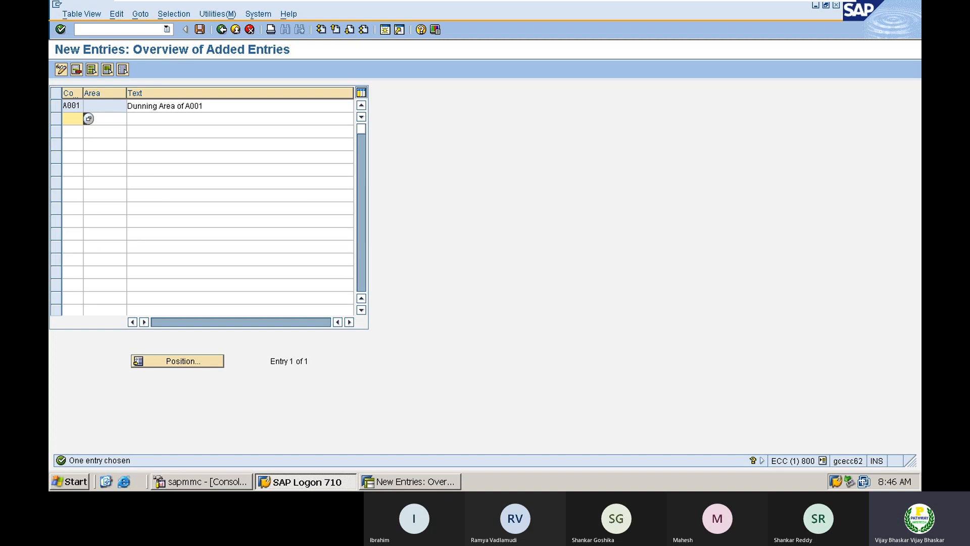
Save the new A001 dunning area to the customizing request and return to the implementation guide
{"action": "left_click", "coordinate": [109, 118]}
{"action": "left_click", "coordinate": [200, 29]}
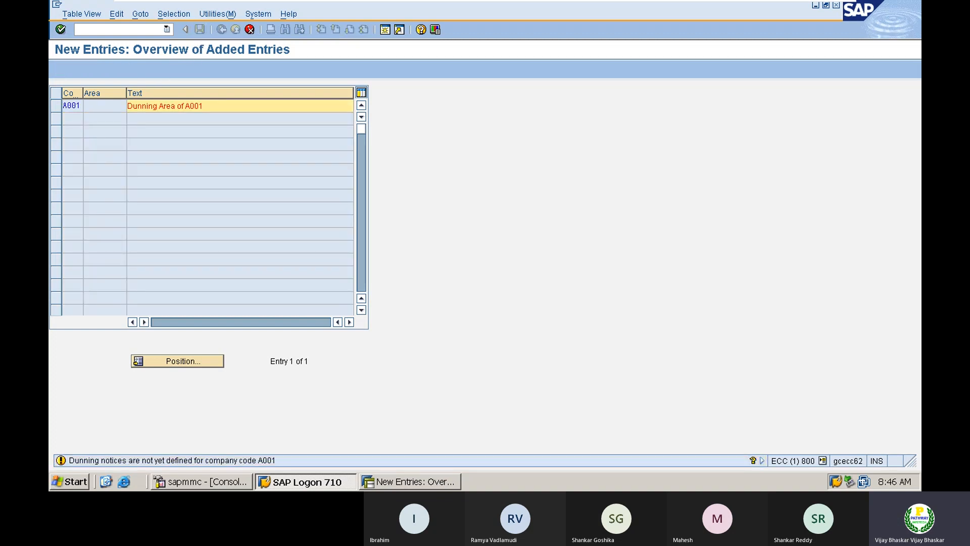
{"action": "key", "text": "Return"}
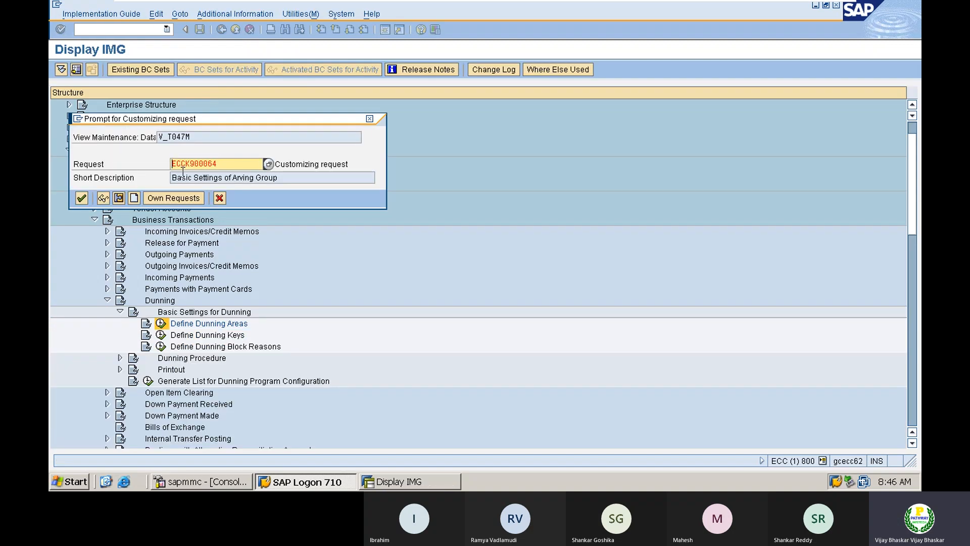
{"action": "left_click", "coordinate": [81, 198]}
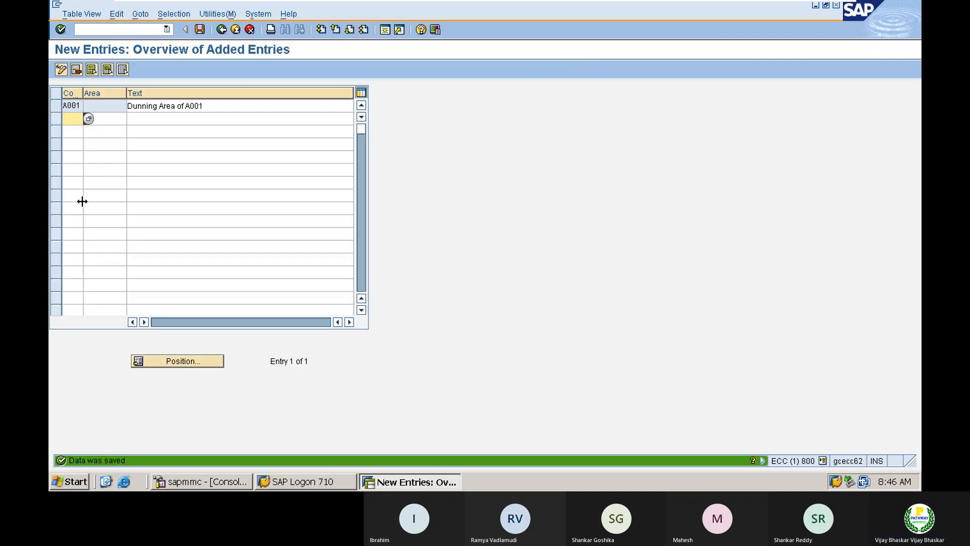
{"action": "double_click", "coordinate": [110, 109]}
{"action": "left_click", "coordinate": [223, 29]}
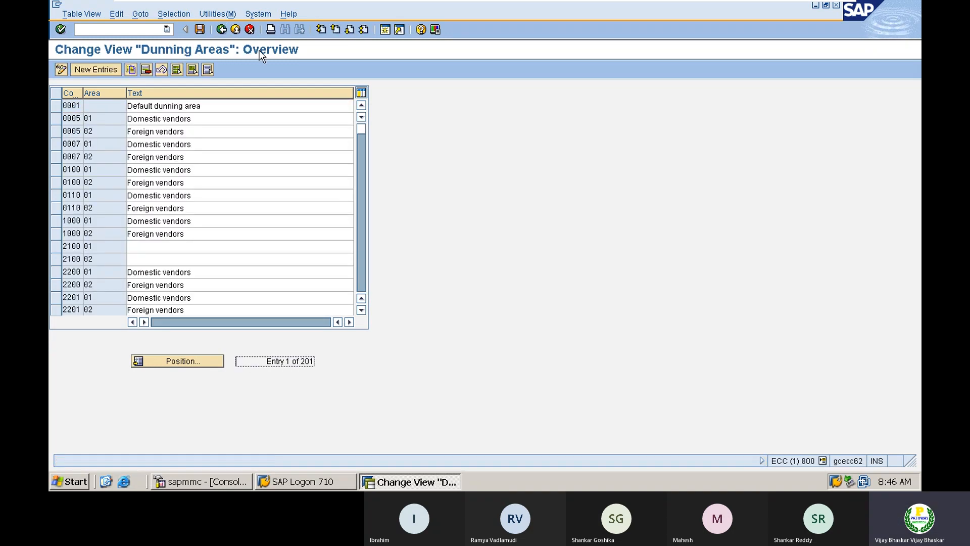
{"action": "left_click", "coordinate": [225, 29]}
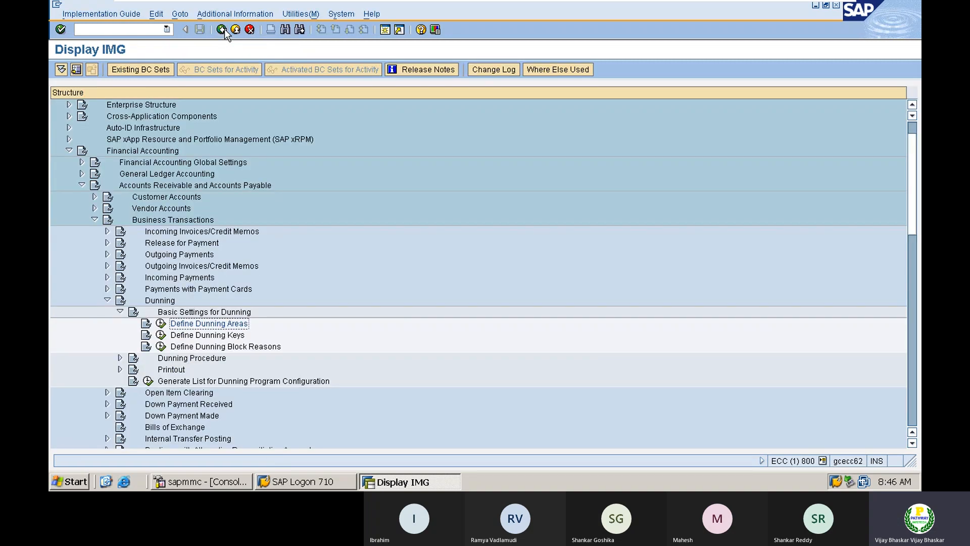
Expand Dunning Procedure, open the Define Dunning Procedures activity and start a new procedure
{"action": "double_click", "coordinate": [170, 359]}
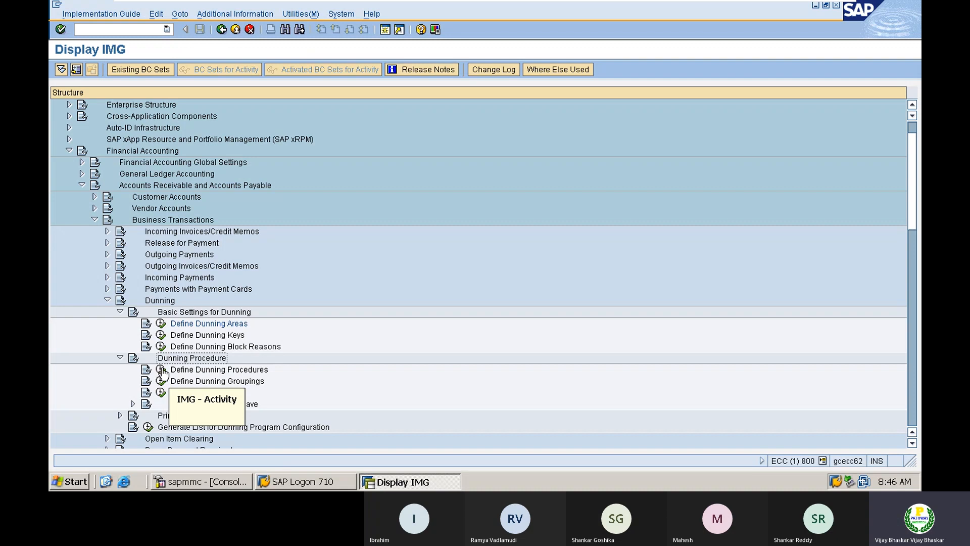
{"action": "left_click", "coordinate": [160, 370]}
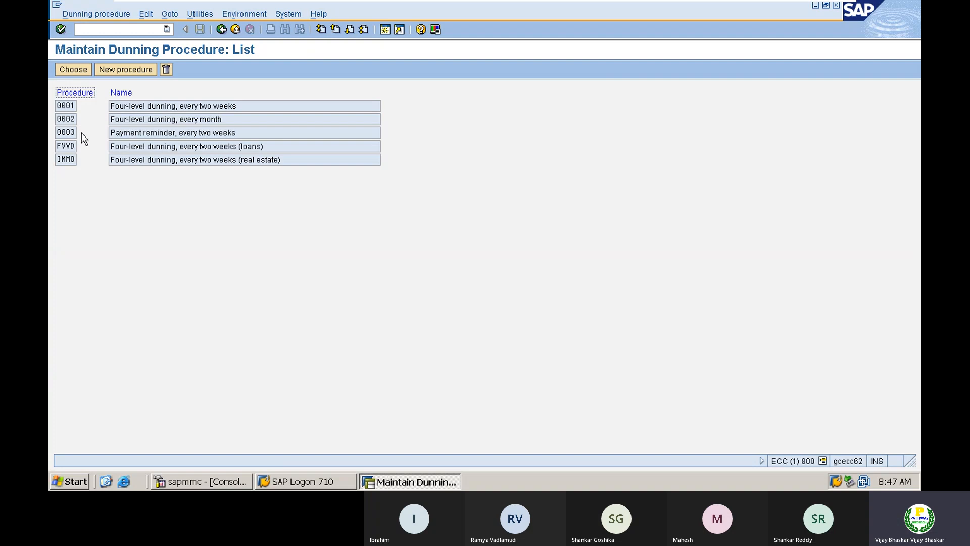
{"action": "left_click", "coordinate": [113, 71]}
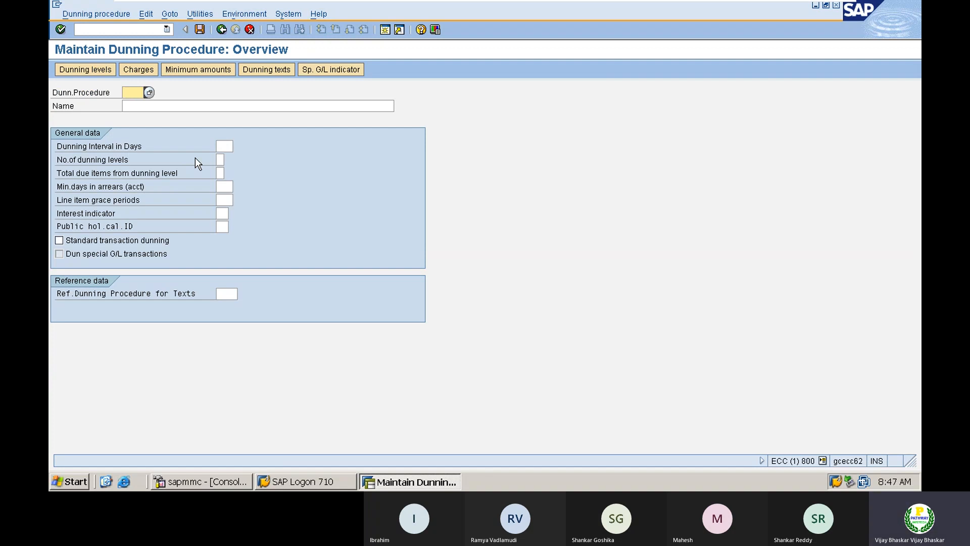
Enter A001 as the new dunning procedure key and name it "Dunning Precedure of Arvind Group"
{"action": "left_click", "coordinate": [149, 92]}
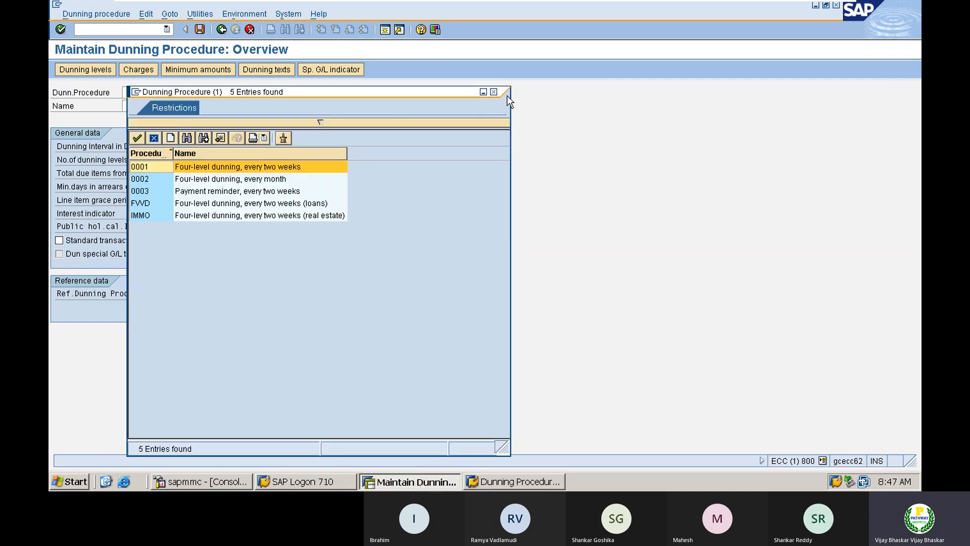
{"action": "left_click", "coordinate": [493, 91]}
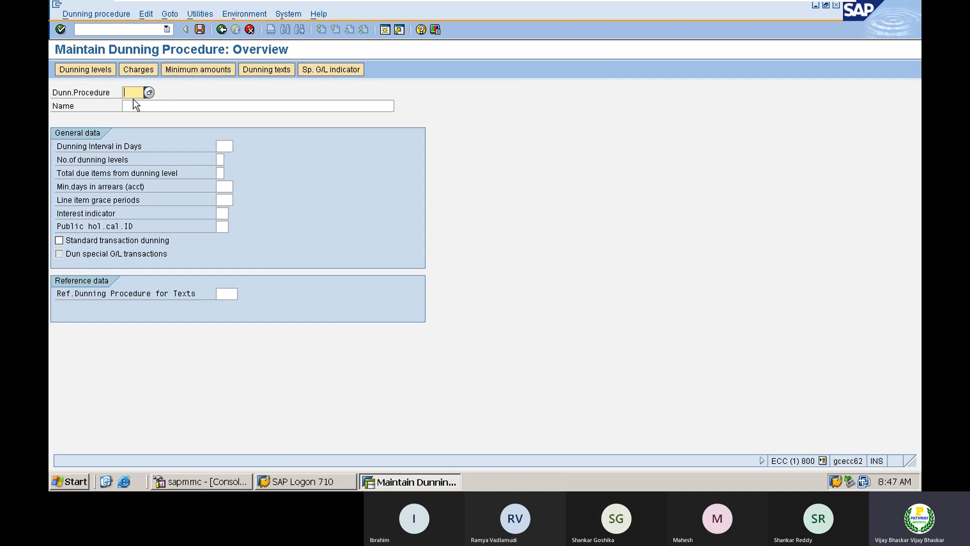
{"action": "type", "text": "A001"}
{"action": "key", "text": "Tab"}
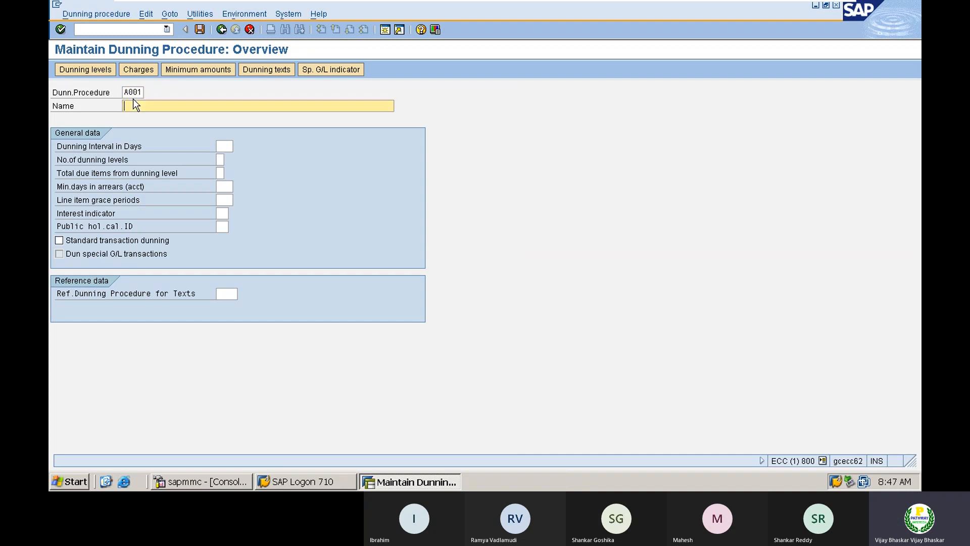
{"action": "type", "text": "Dun"}
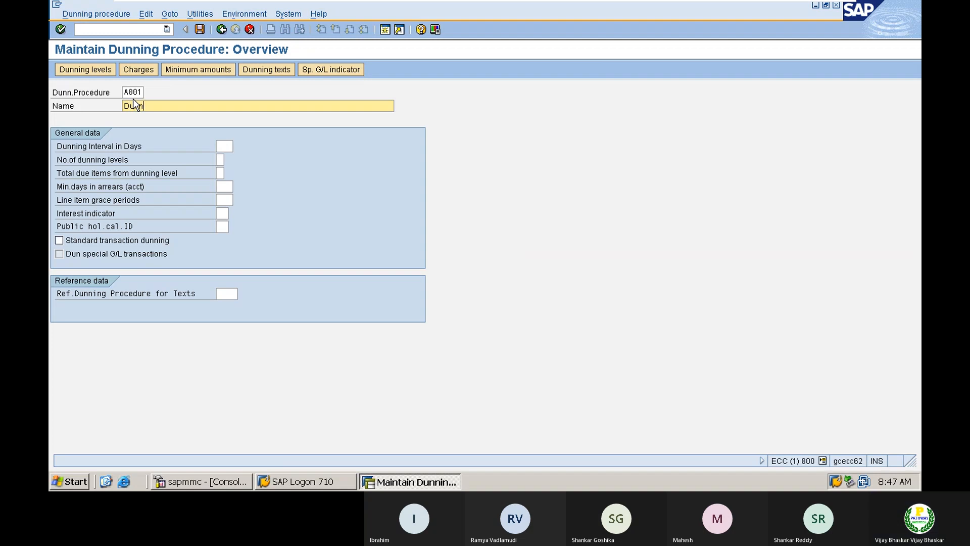
{"action": "type", "text": "ning Precedure of"}
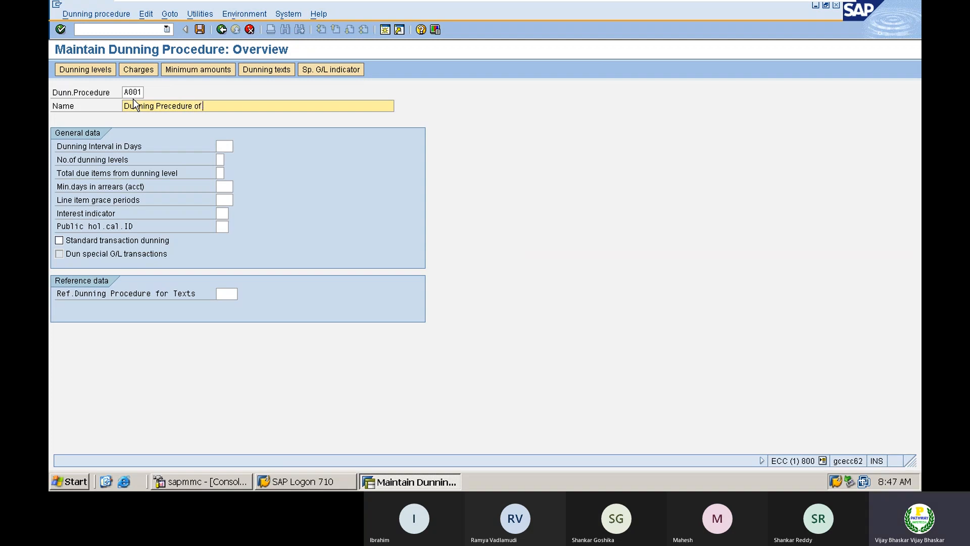
{"action": "type", "text": " Arvi"}
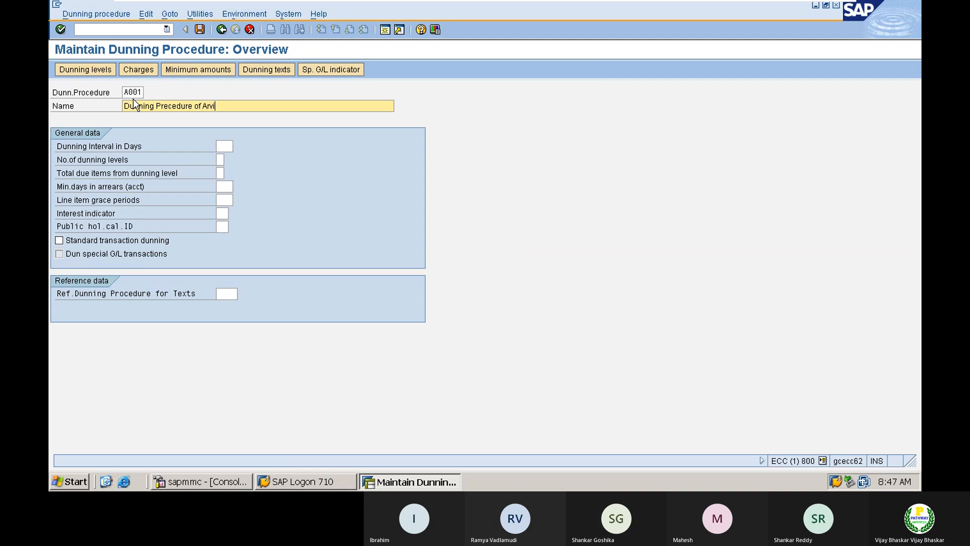
{"action": "type", "text": "nd Group"}
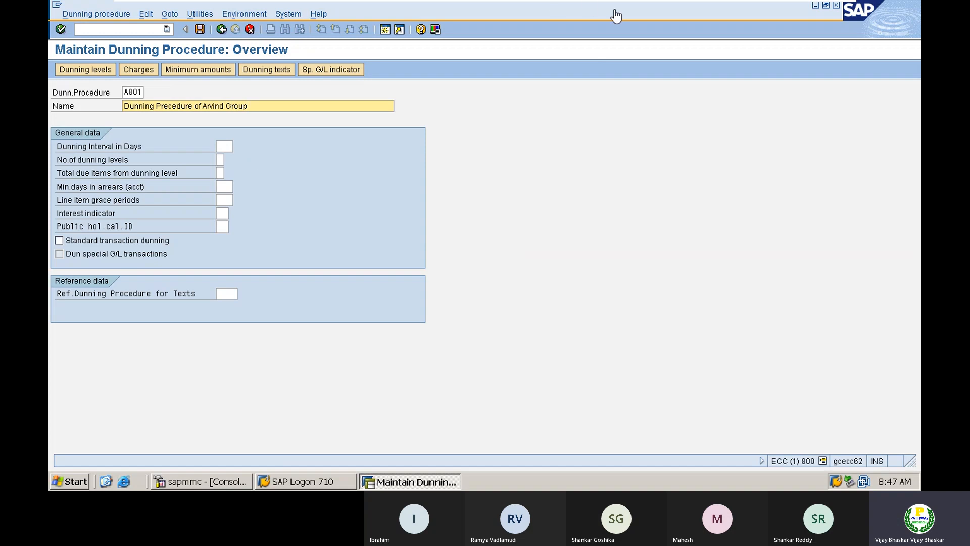
Switch to Excel, check the note on how often dunning notices must be sent, and return to SAP
{"action": "left_click", "coordinate": [806, 9]}
{"action": "scroll", "coordinate": [356, 232], "scroll_direction": "up", "scroll_amount": 3}
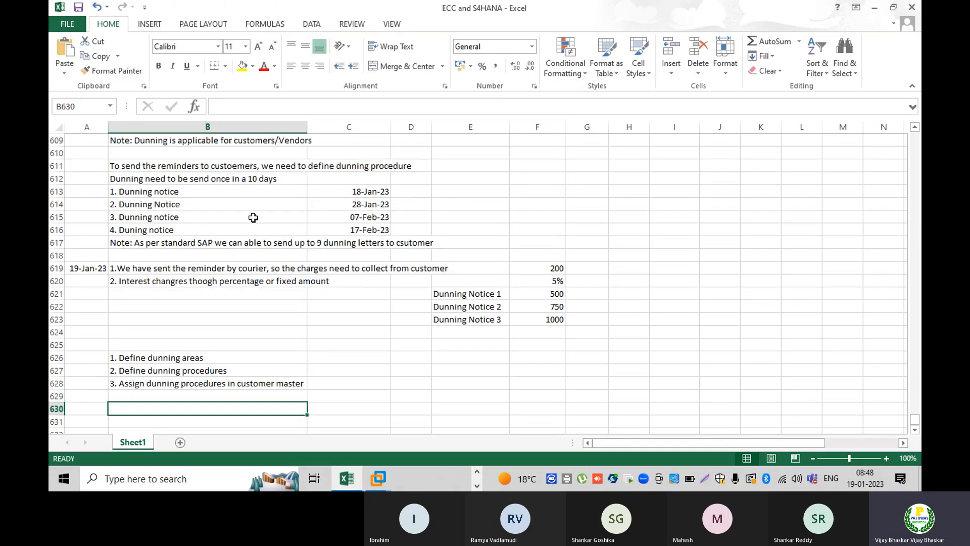
{"action": "left_click", "coordinate": [112, 178]}
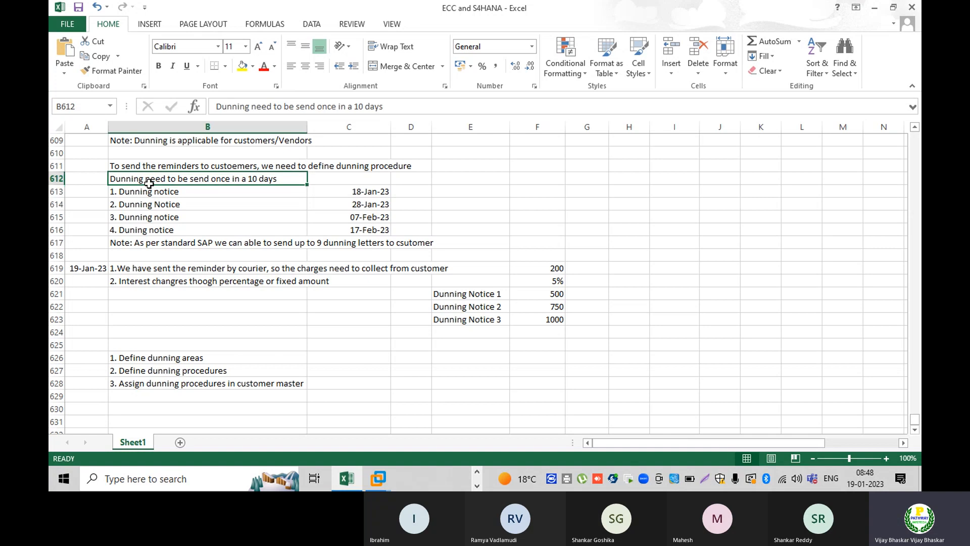
{"action": "left_click_drag", "start_coordinate": [149, 183], "coordinate": [254, 182]}
{"action": "left_click", "coordinate": [378, 479]}
{"action": "left_click", "coordinate": [437, 415]}
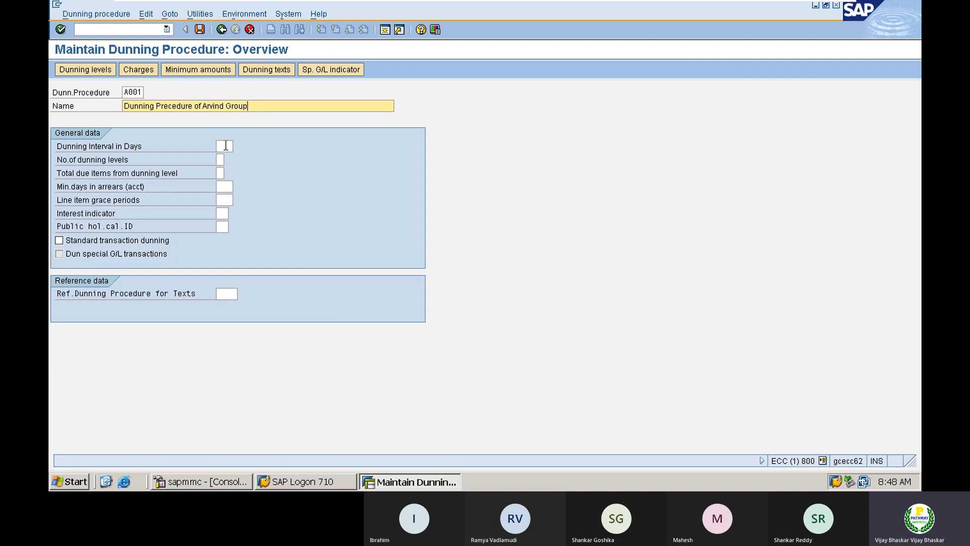
Set the procedure's dunning interval to 10 days and the number of dunning levels to 4
{"action": "left_click", "coordinate": [225, 146]}
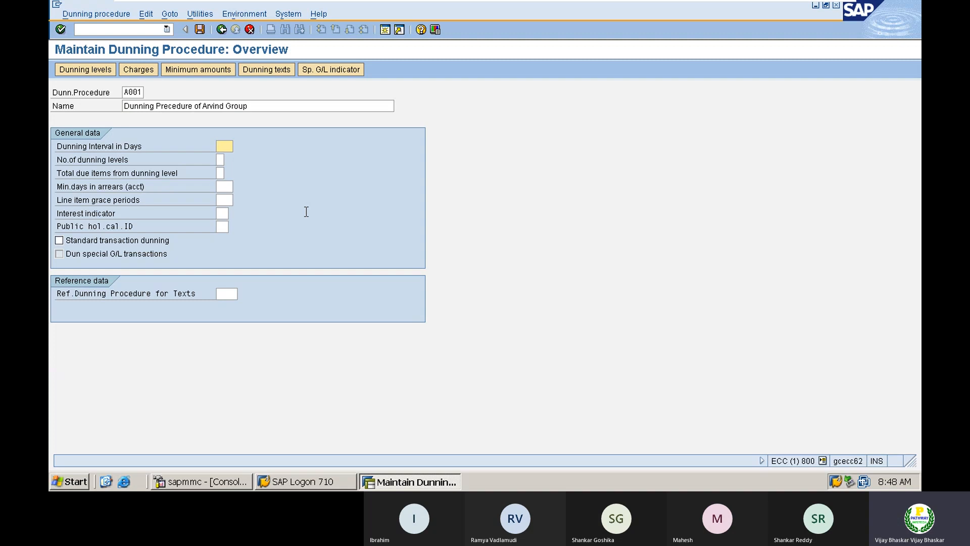
{"action": "type", "text": "10"}
{"action": "left_click", "coordinate": [221, 159]}
{"action": "type", "text": "4"}
{"action": "left_click_drag", "start_coordinate": [217, 160], "coordinate": [227, 159]}
{"action": "mouse_move", "coordinate": [742, 1]}
Enable standard transaction dunning, leaving the grace periods, interest indicator and public holiday calendar blank, and confirm the general data
{"action": "left_click", "coordinate": [228, 201]}
{"action": "left_click", "coordinate": [222, 215]}
{"action": "left_click", "coordinate": [226, 227]}
{"action": "left_click", "coordinate": [59, 241]}
{"action": "key", "text": "Return"}
{"action": "key", "text": "Return"}
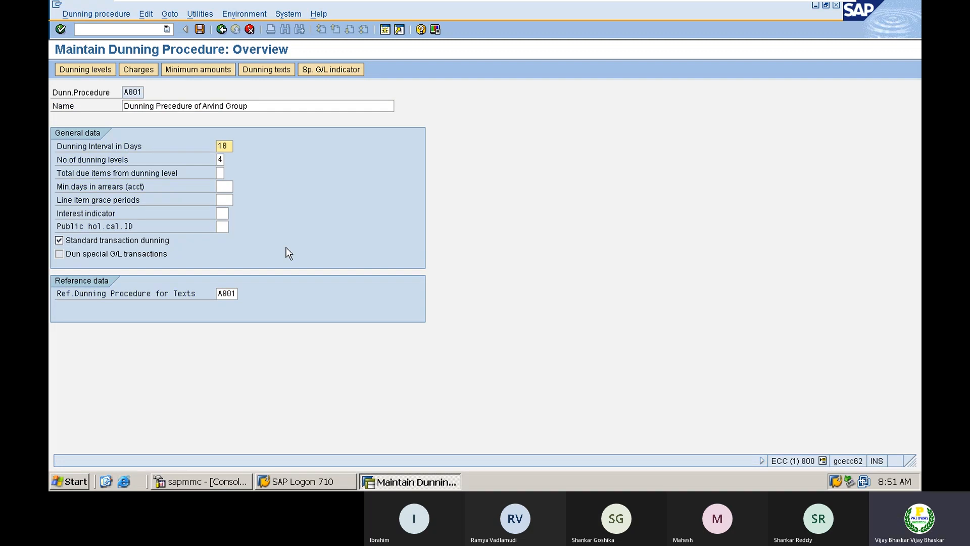
{"action": "left_click", "coordinate": [60, 240]}
Request the procedure's dunning texts for company code A001 with the Customer account type
{"action": "left_click", "coordinate": [276, 72]}
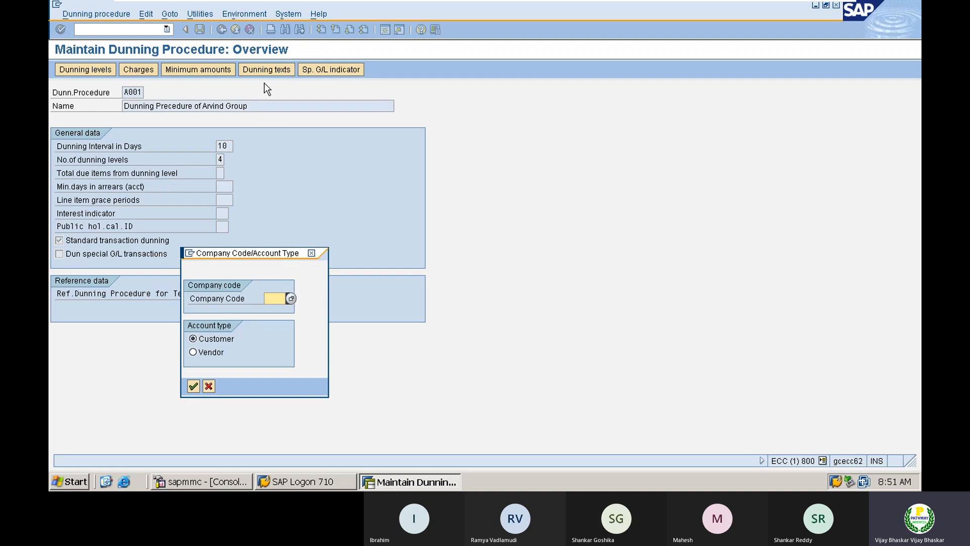
{"action": "left_click_drag", "start_coordinate": [226, 257], "coordinate": [425, 155]}
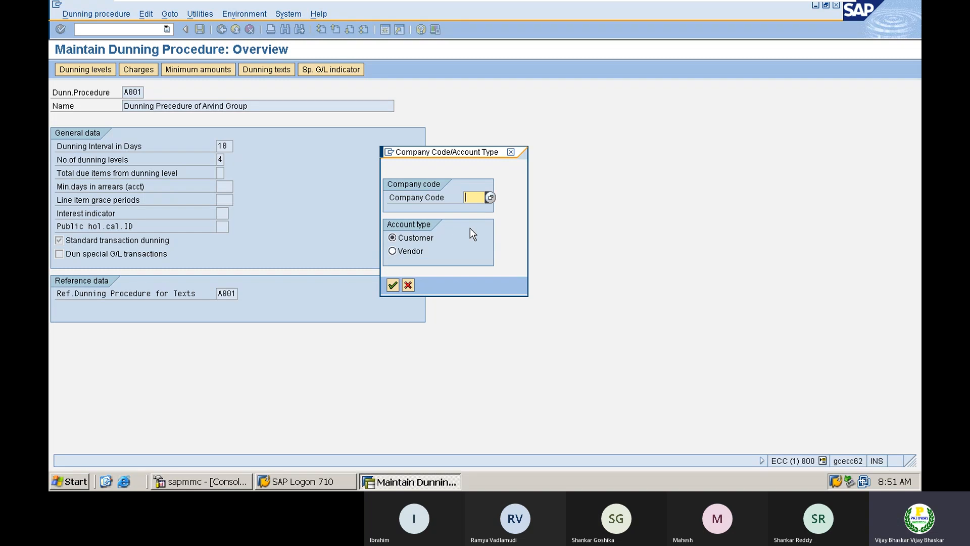
{"action": "type", "text": "A001"}
{"action": "left_click", "coordinate": [392, 285]}
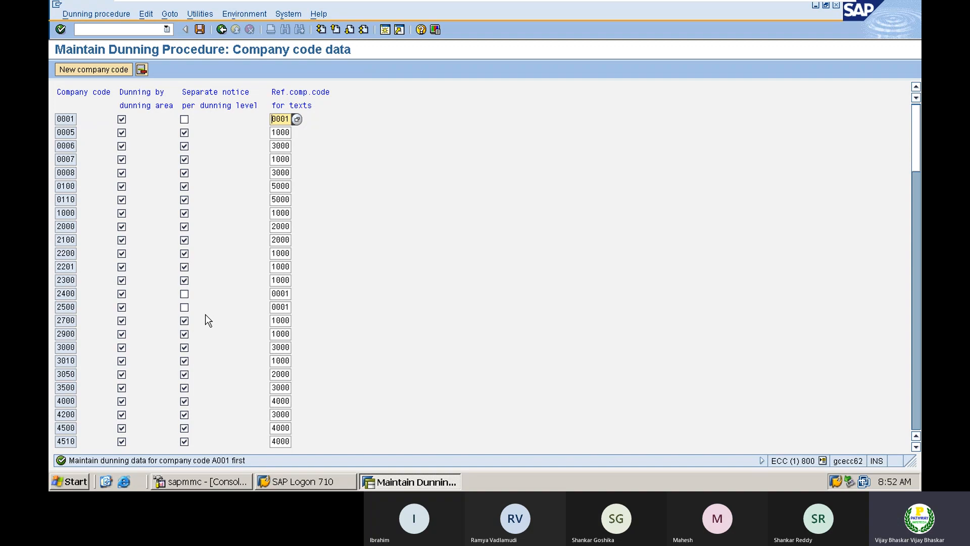
Add company code A001 to the dunning company code data, enabling dunning by dunning area and a separate notice per dunning level
{"action": "scroll", "coordinate": [209, 320], "scroll_direction": "down", "scroll_amount": 5}
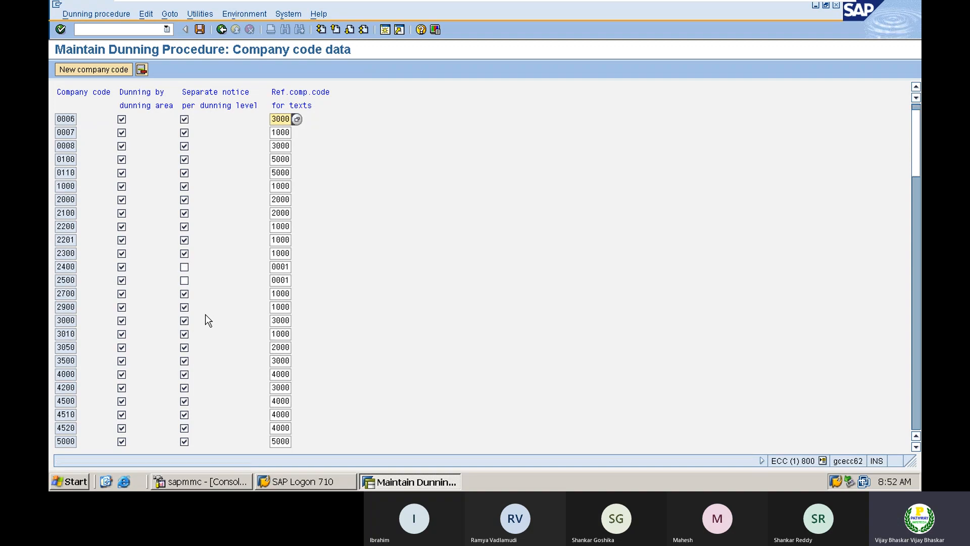
{"action": "scroll", "coordinate": [208, 320], "scroll_direction": "down", "scroll_amount": 5}
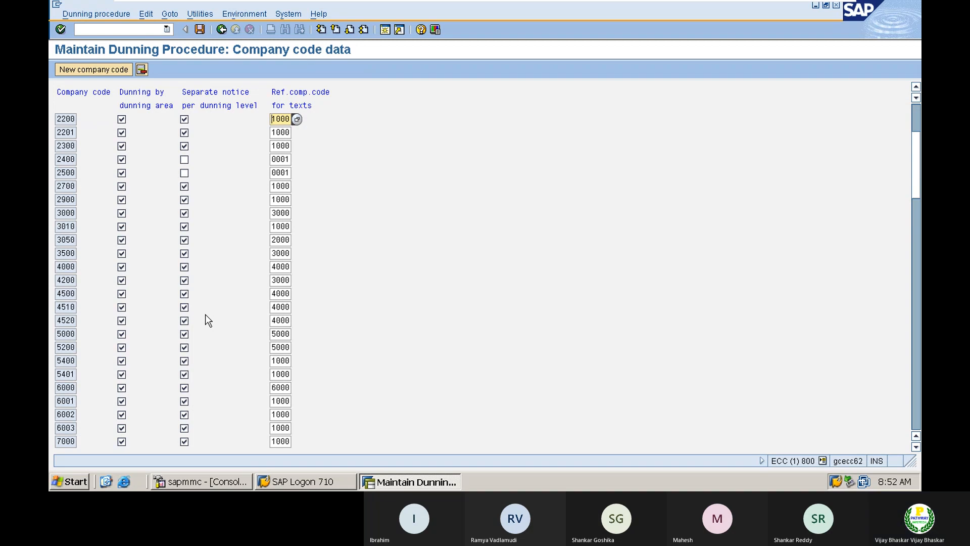
{"action": "scroll", "coordinate": [206, 316], "scroll_direction": "up", "scroll_amount": 6}
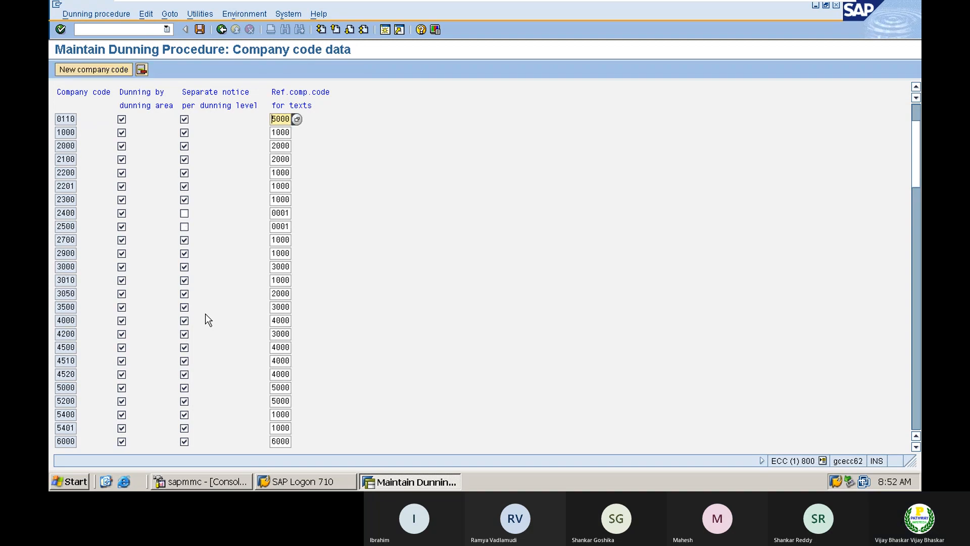
{"action": "scroll", "coordinate": [205, 313], "scroll_direction": "up", "scroll_amount": 4}
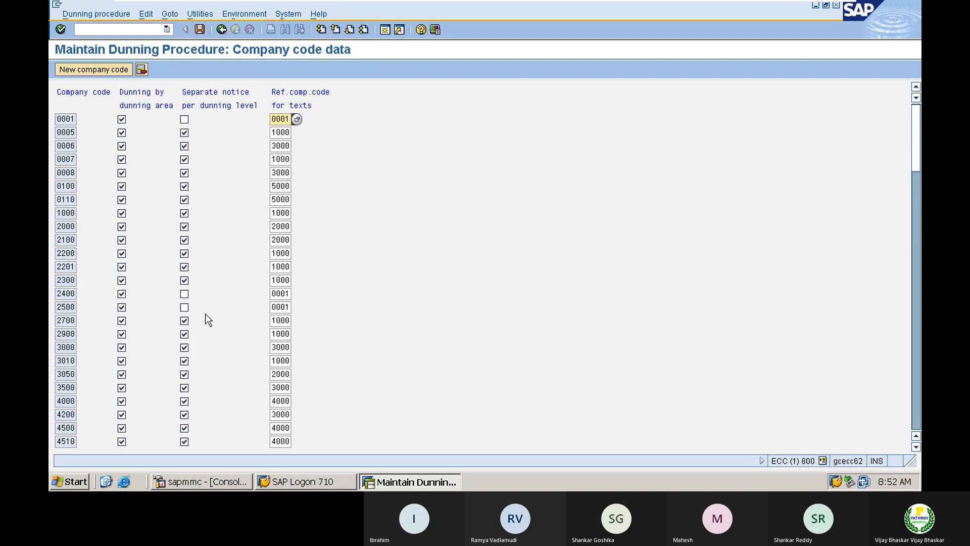
{"action": "left_click", "coordinate": [104, 68]}
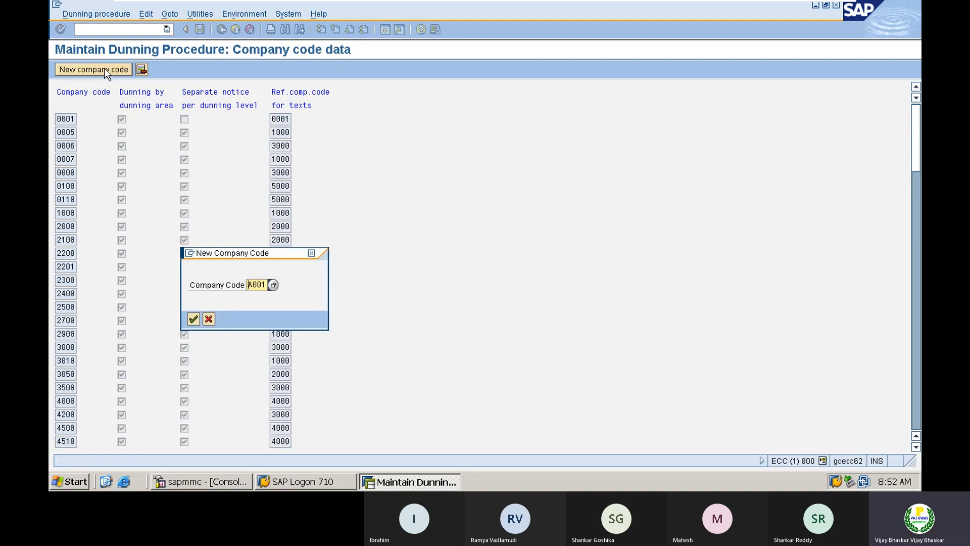
{"action": "key", "text": "Return"}
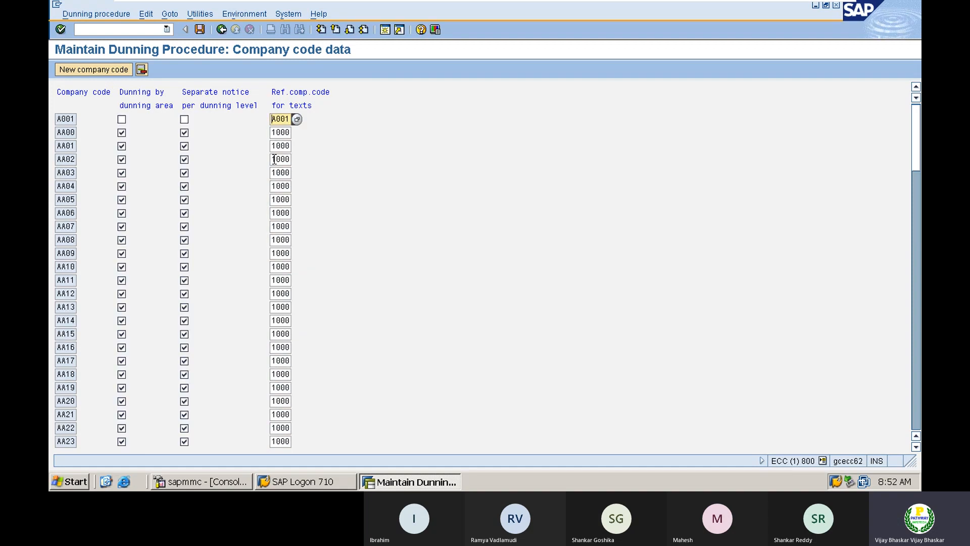
{"action": "left_click", "coordinate": [121, 121]}
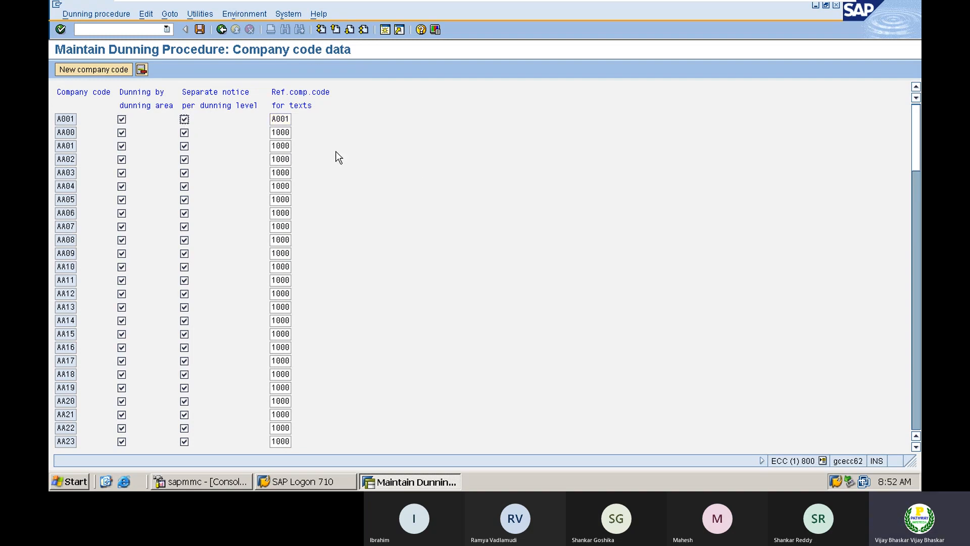
Save the A001 company code dunning data to the "Basic Settings of Arving Group" customizing request
{"action": "left_click", "coordinate": [200, 28]}
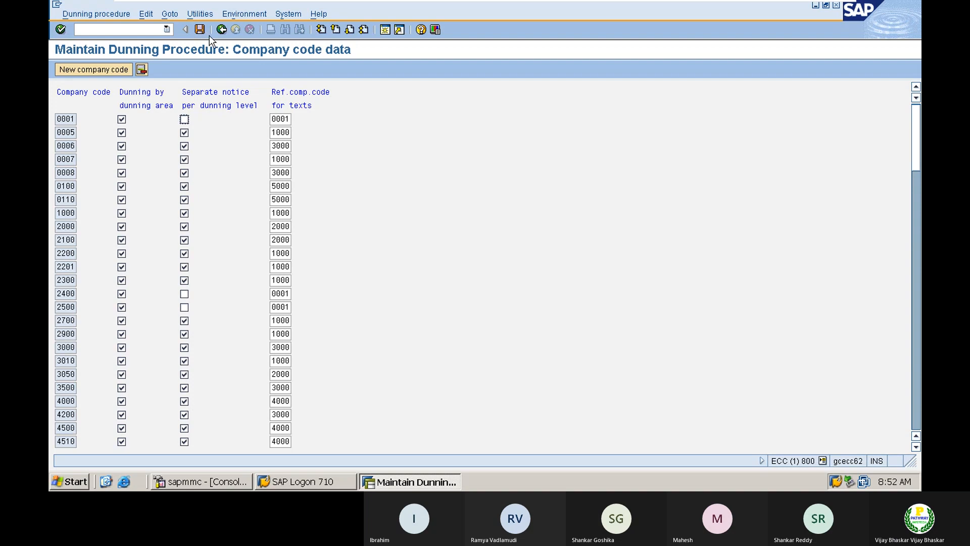
{"action": "left_click", "coordinate": [202, 29]}
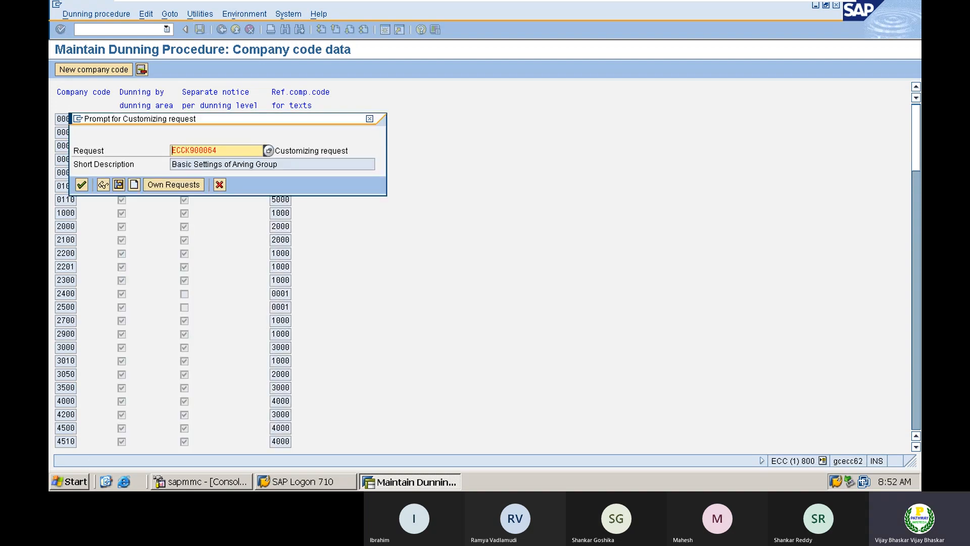
{"action": "left_click", "coordinate": [82, 184]}
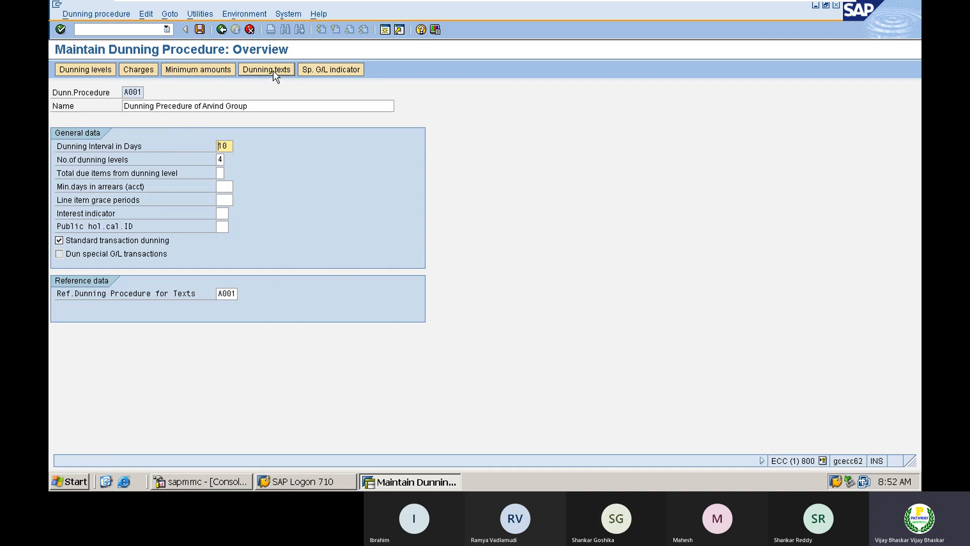
In the procedure's dunning levels, enable Always dun for levels 1 to 4 and Always dun in legal dunning procedure
{"action": "left_click", "coordinate": [74, 69]}
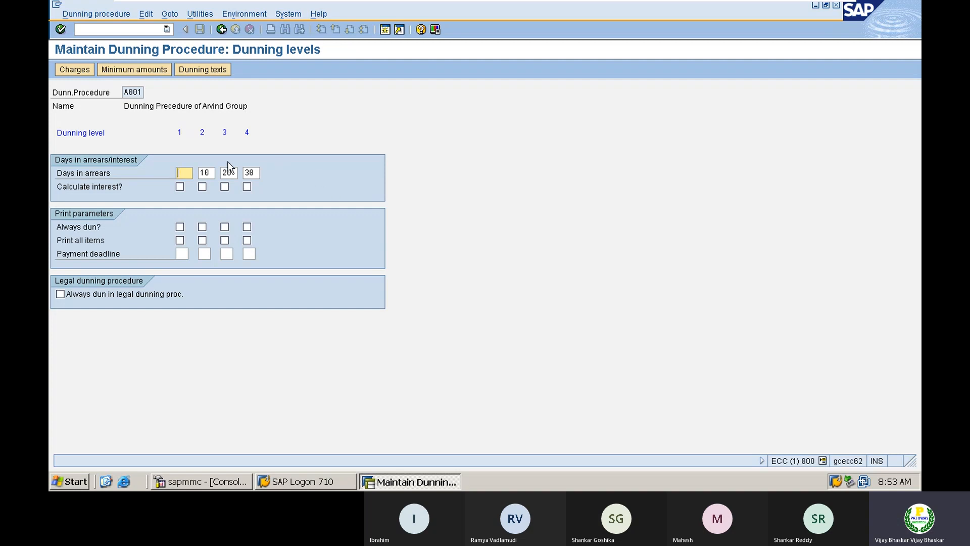
{"action": "left_click", "coordinate": [210, 172]}
{"action": "left_click", "coordinate": [234, 173]}
{"action": "left_click", "coordinate": [258, 173]}
{"action": "left_click", "coordinate": [180, 227]}
{"action": "left_click", "coordinate": [202, 228]}
{"action": "left_click", "coordinate": [225, 227]}
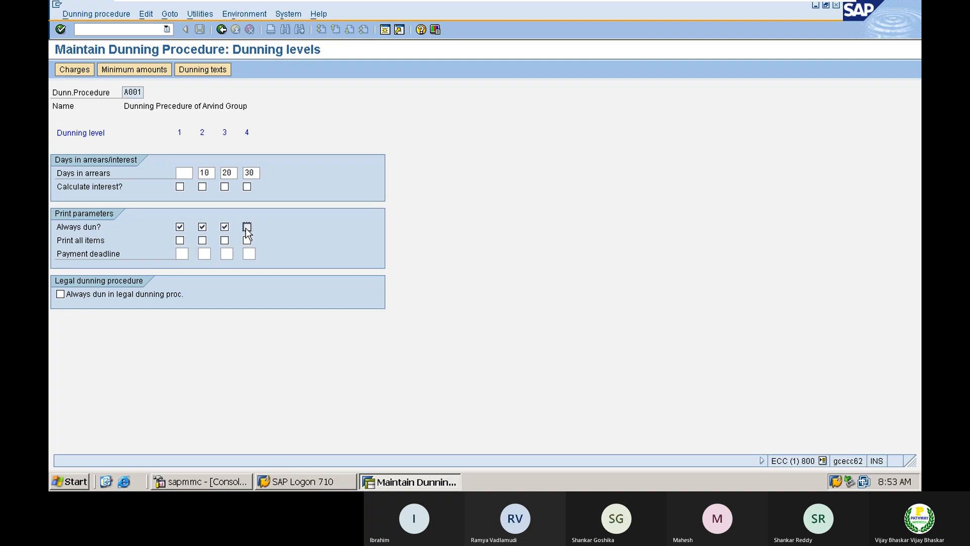
{"action": "left_click", "coordinate": [247, 228]}
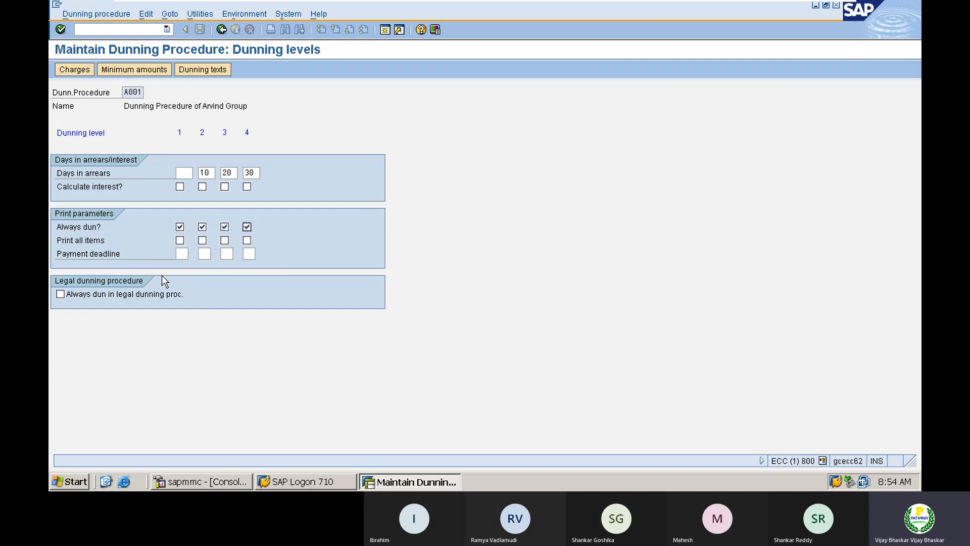
{"action": "left_click", "coordinate": [60, 294]}
Open the procedure's dunning charges in currency INR and enter dunning levels 1, 2, 3 and 4 in the first four rows
{"action": "left_click", "coordinate": [72, 68]}
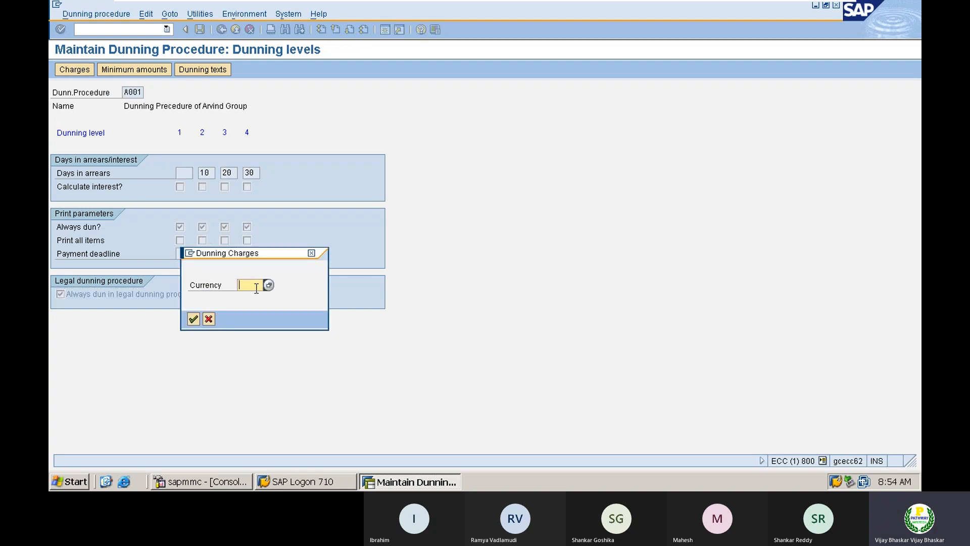
{"action": "type", "text": "INR"}
{"action": "key", "text": "Return"}
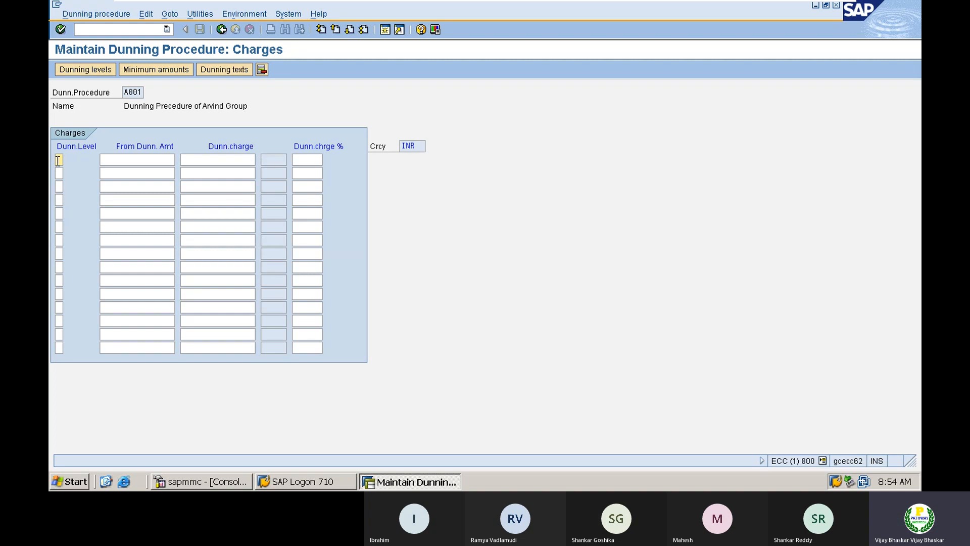
{"action": "left_click", "coordinate": [231, 160]}
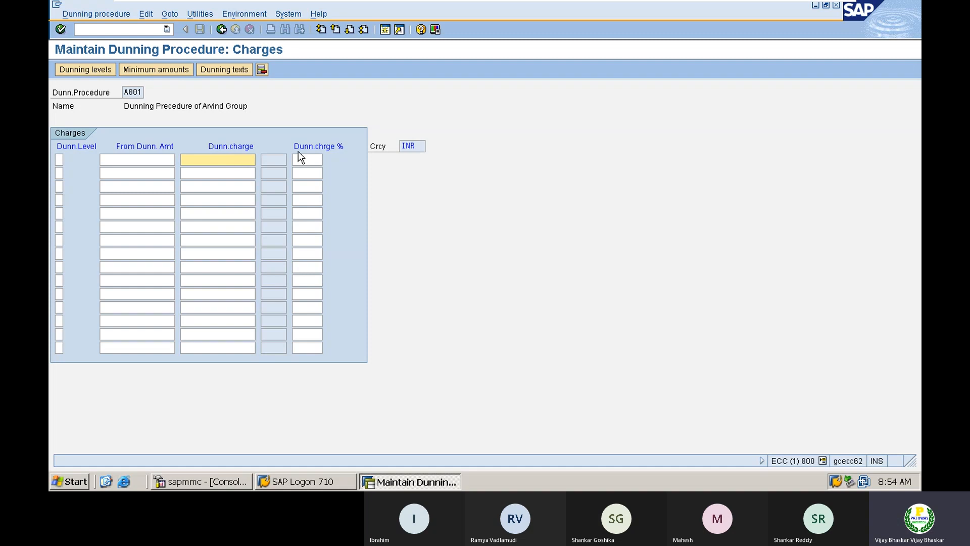
{"action": "left_click", "coordinate": [313, 160]}
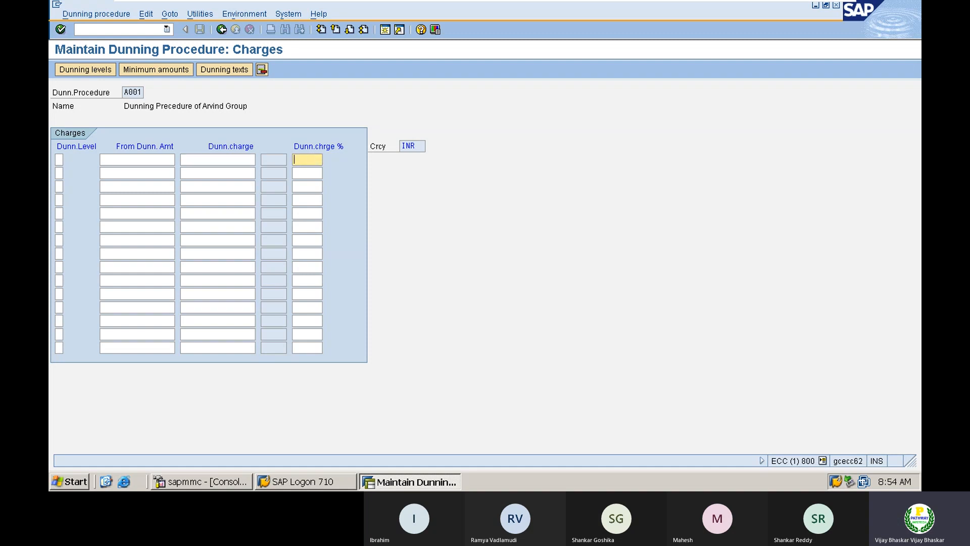
{"action": "left_click", "coordinate": [59, 160]}
{"action": "type", "text": "2"}
{"action": "type", "text": "3"}
{"action": "key", "text": "Down"}
{"action": "type", "text": "4"}
For dunning level 1, set the from dunning amount to 100 and the dunning charge to 250
{"action": "left_click", "coordinate": [118, 159]}
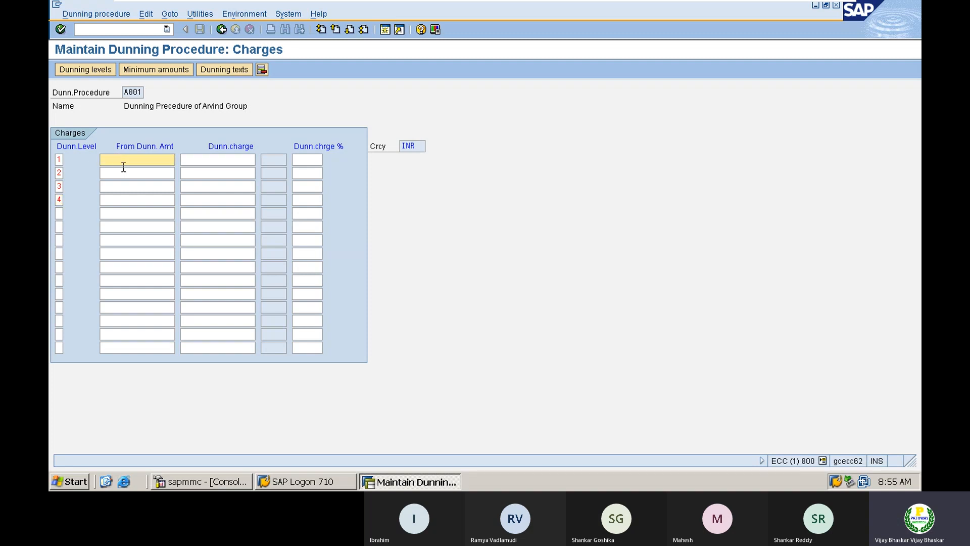
{"action": "type", "text": "100"}
{"action": "key", "text": "Tab"}
{"action": "type", "text": "5"}
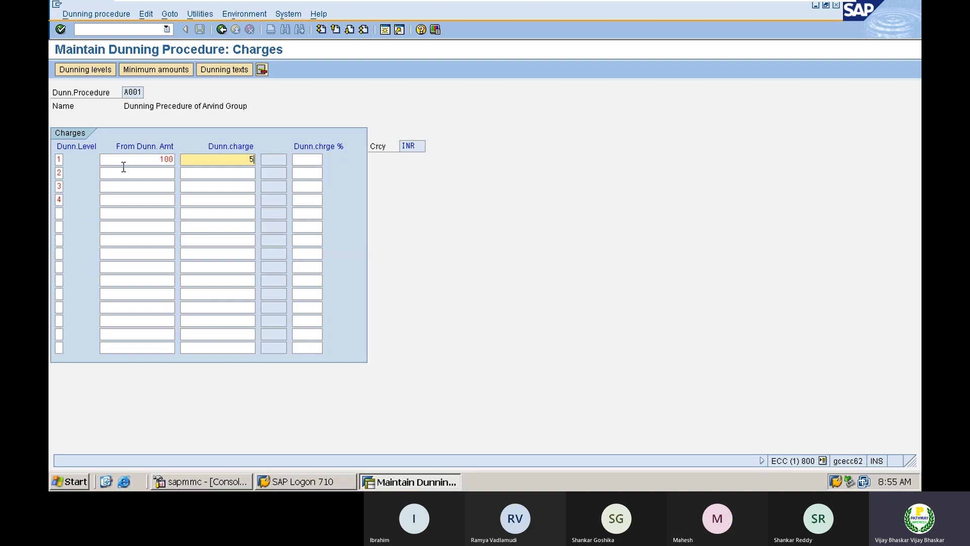
{"action": "type", "text": "00"}
{"action": "key", "text": "BackSpace"}
{"action": "key", "text": "BackSpace"}
{"action": "type", "text": "250"}
For dunning level 2, set the from dunning amount to 100 and the dunning charge to 500
{"action": "left_click", "coordinate": [127, 171]}
{"action": "type", "text": "1"}
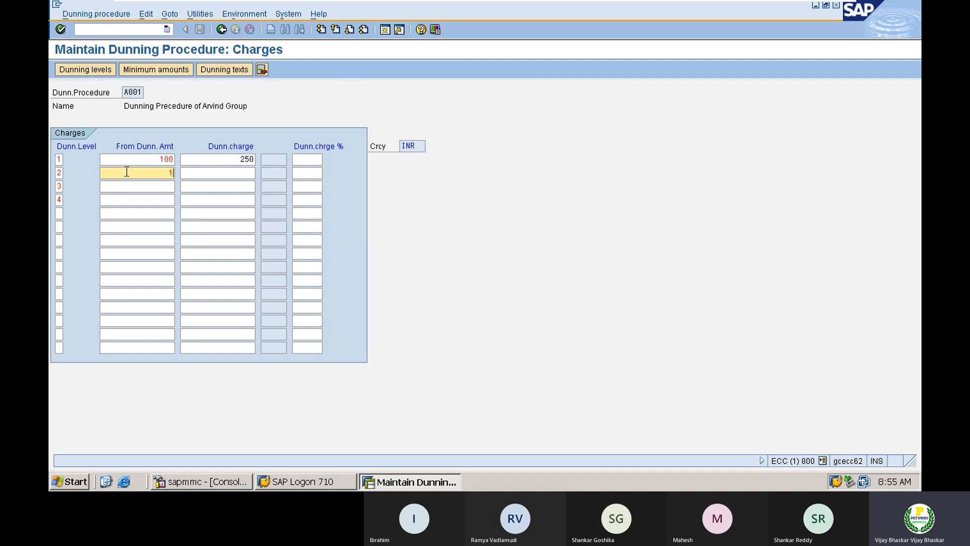
{"action": "type", "text": "00"}
{"action": "key", "text": "Tab"}
{"action": "type", "text": "500"}
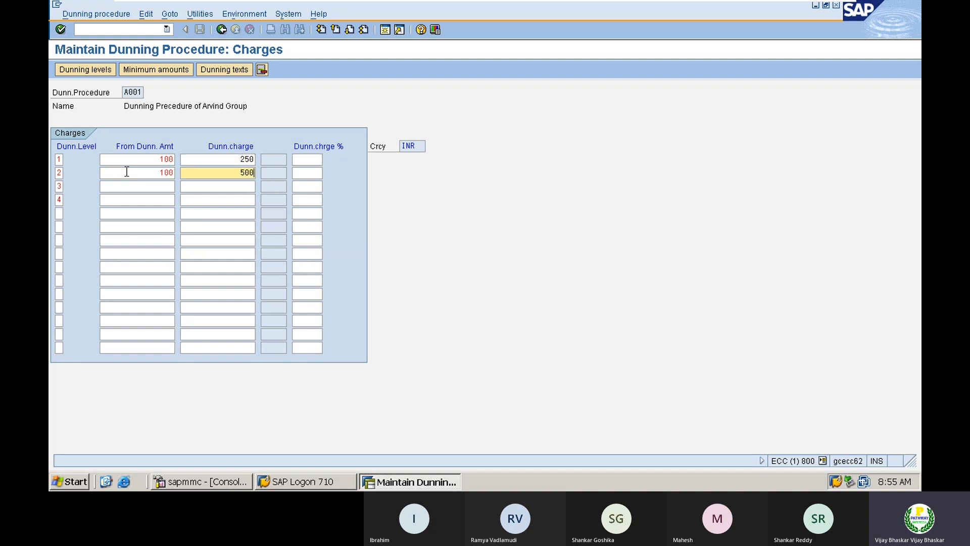
For dunning level 3, set the from dunning amount to 100 and the dunning charge to 750
{"action": "key", "text": "Down"}
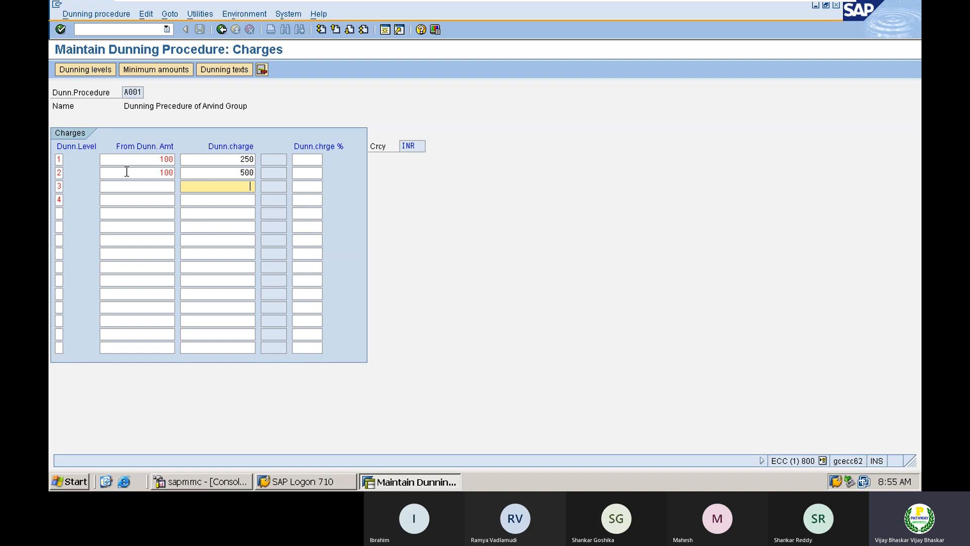
{"action": "key", "text": "shift+Tab"}
{"action": "type", "text": "100"}
{"action": "key", "text": "Tab"}
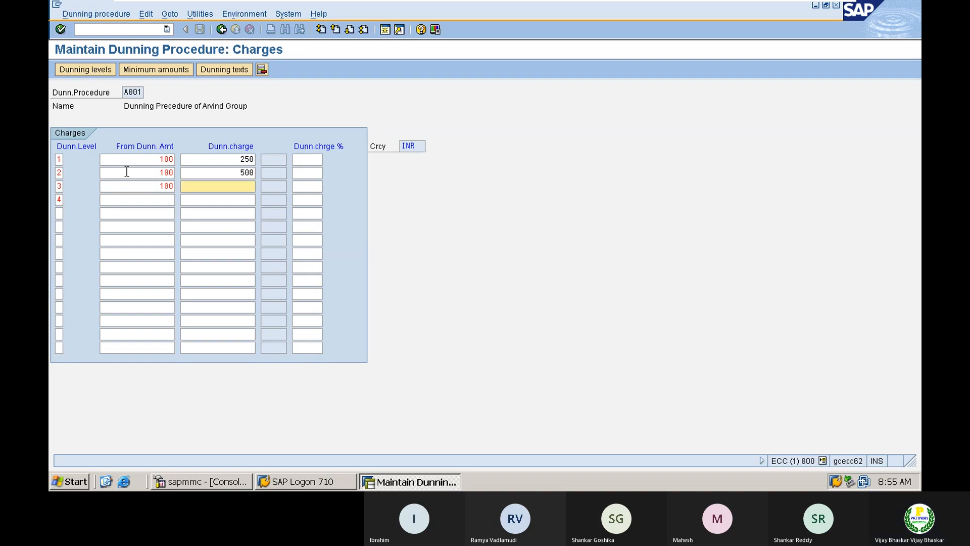
{"action": "type", "text": "7"}
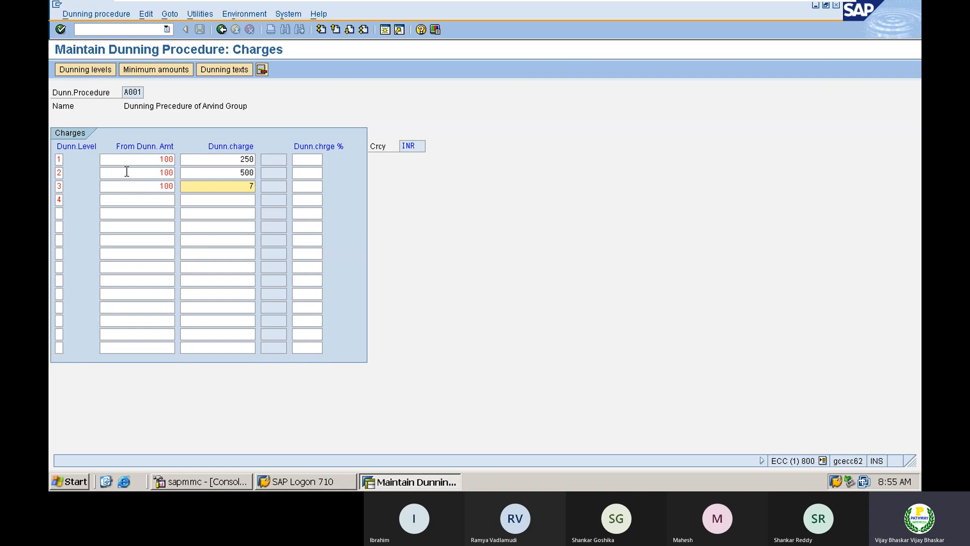
{"action": "type", "text": "50"}
For dunning level 4, set the dunning charge to 1000 and the from dunning amount to 100, and confirm the charges
{"action": "key", "text": "Down"}
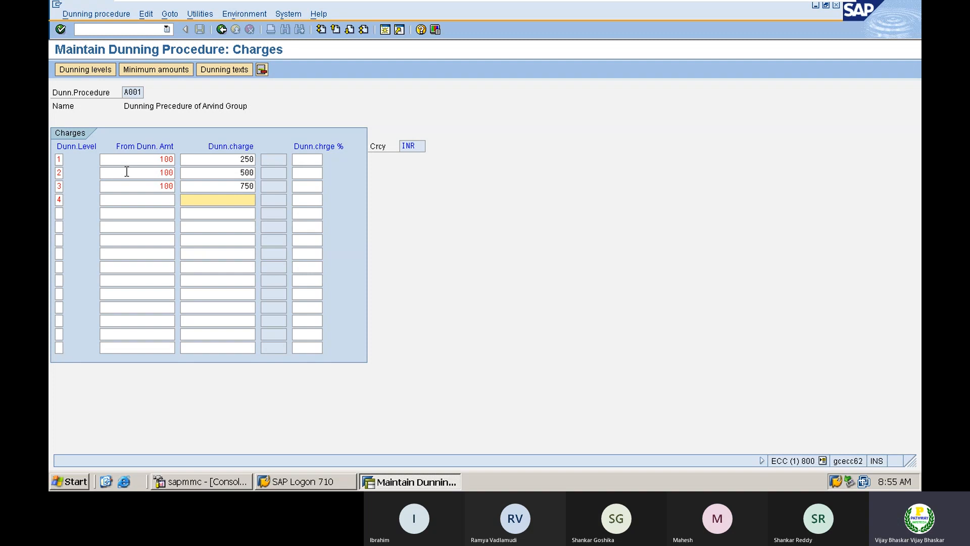
{"action": "type", "text": "1000"}
{"action": "key", "text": "shift+Tab"}
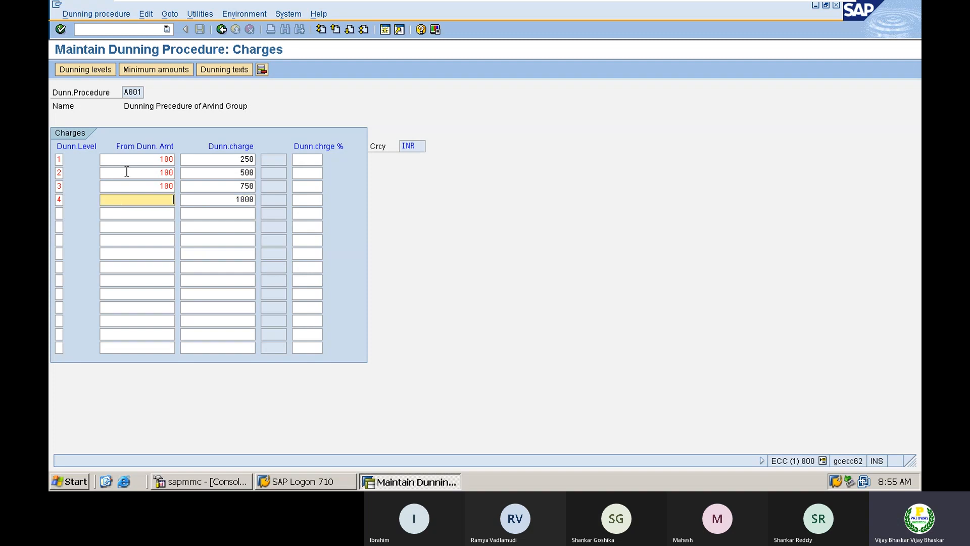
{"action": "type", "text": "100"}
{"action": "key", "text": "Return"}
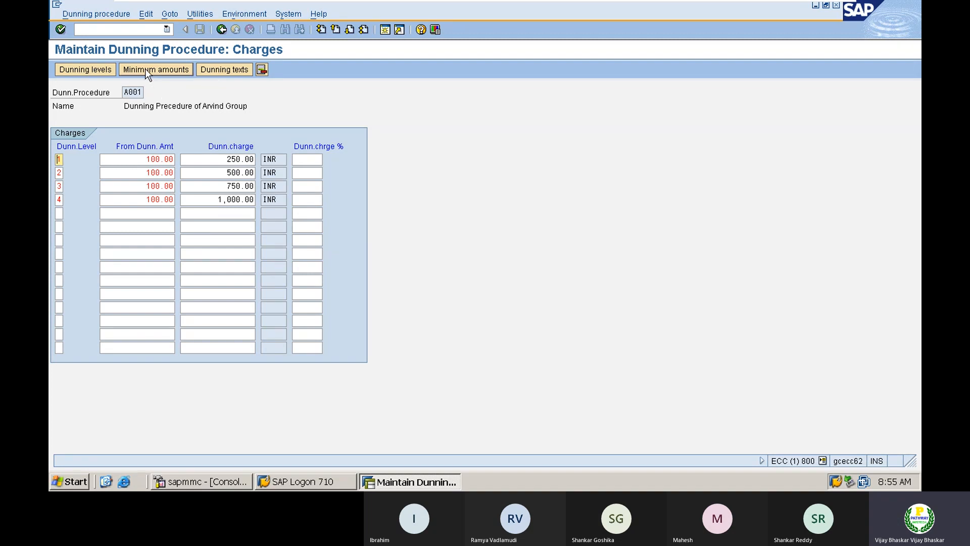
Open the customer dunning texts for company code A001 and assign form F150_DUNN_01 to dunning level 1
{"action": "left_click", "coordinate": [222, 69]}
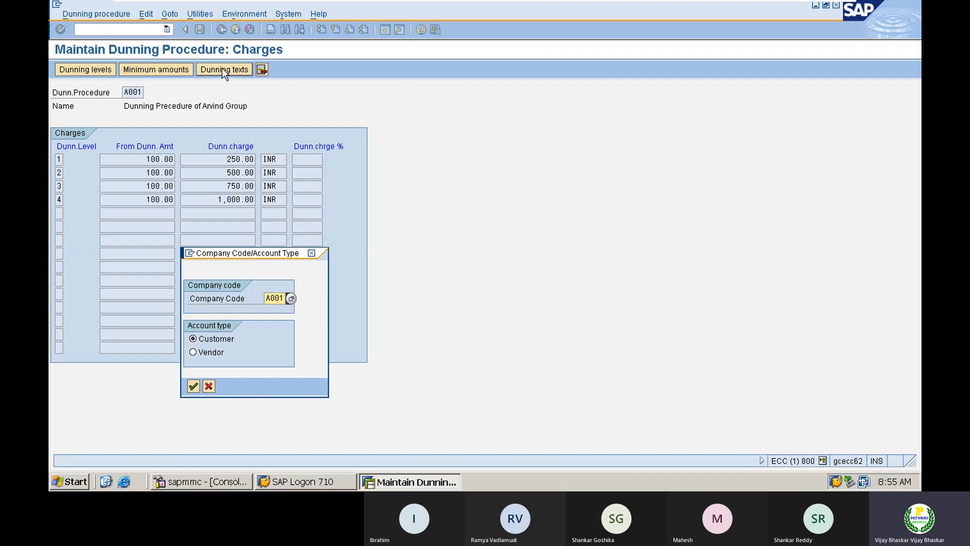
{"action": "left_click", "coordinate": [193, 387]}
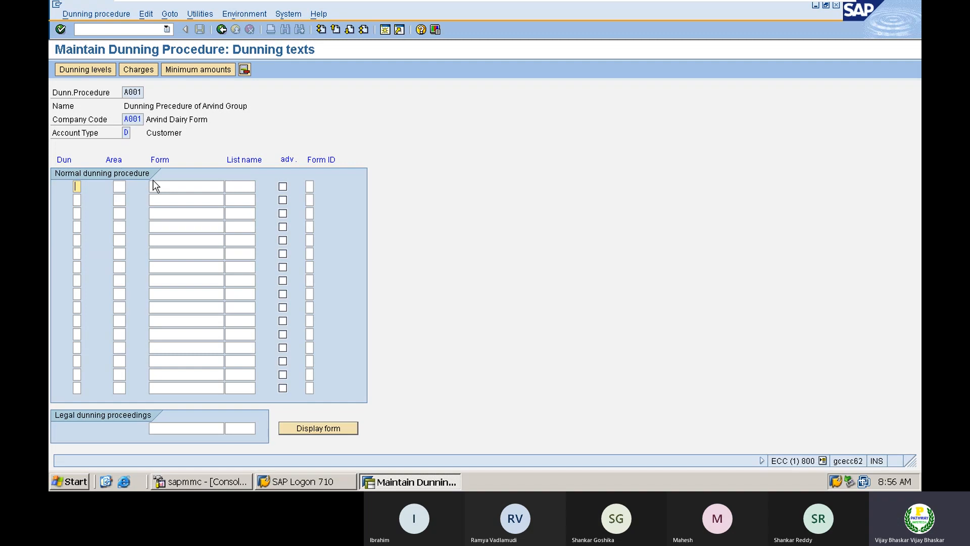
{"action": "type", "text": "1"}
{"action": "left_click", "coordinate": [155, 185]}
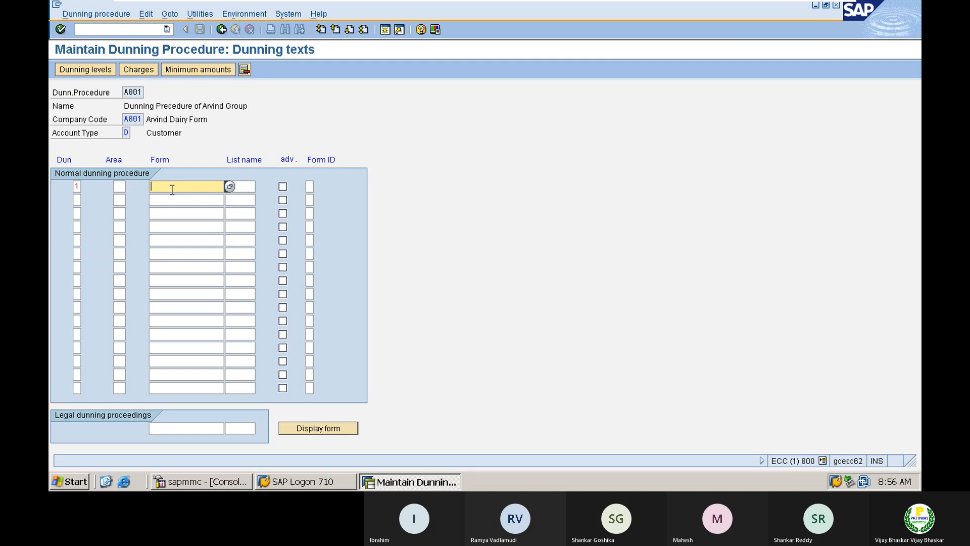
{"action": "type", "text": "F"}
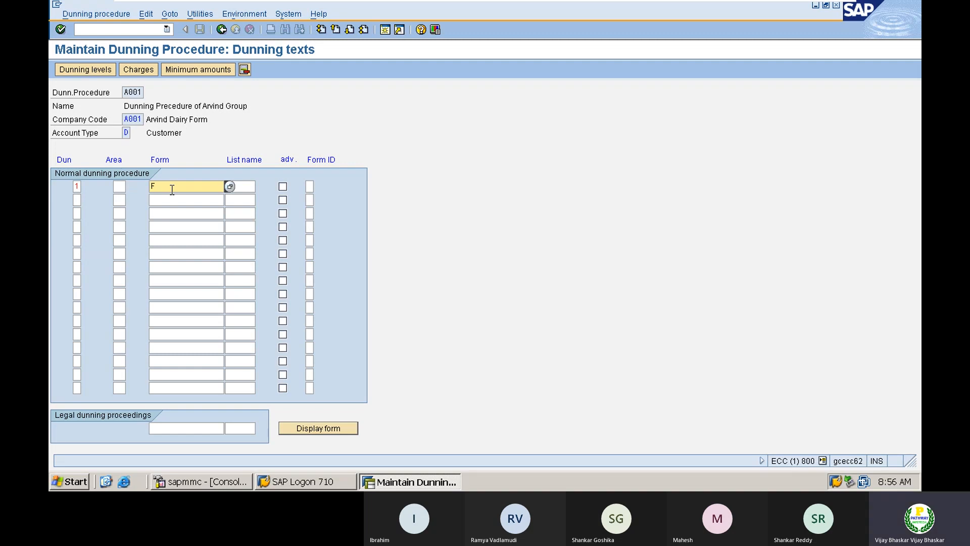
{"action": "type", "text": "15"}
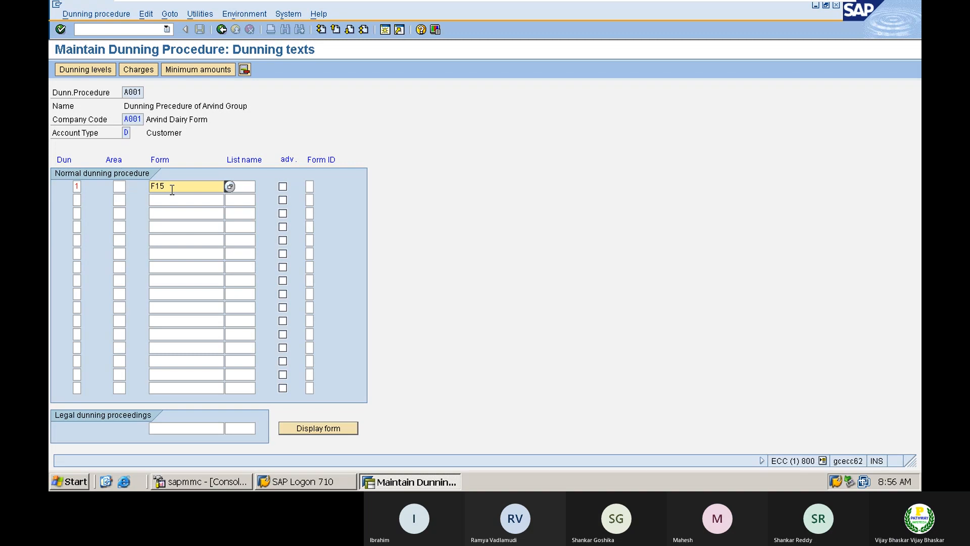
{"action": "type", "text": "0"}
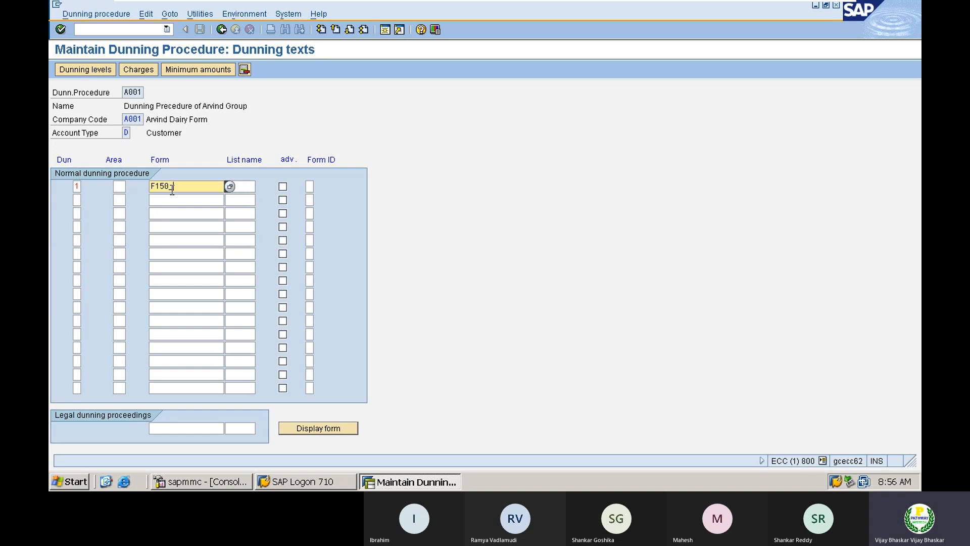
{"action": "type", "text": "DUNN_01"}
Add dunning levels 2, 3 and 4 to the normal dunning procedure's text rows
{"action": "left_click", "coordinate": [76, 201]}
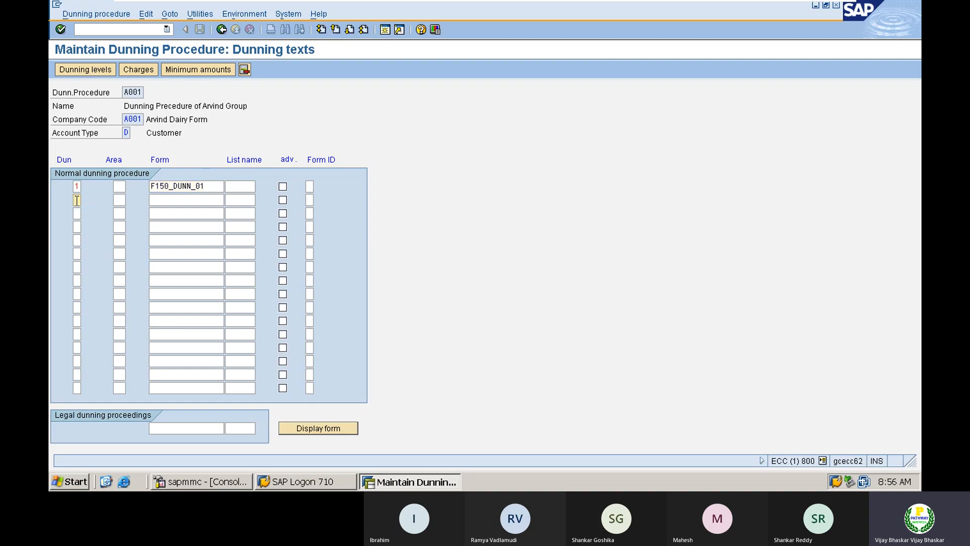
{"action": "type", "text": "2"}
{"action": "key", "text": "Down"}
{"action": "type", "text": "3"}
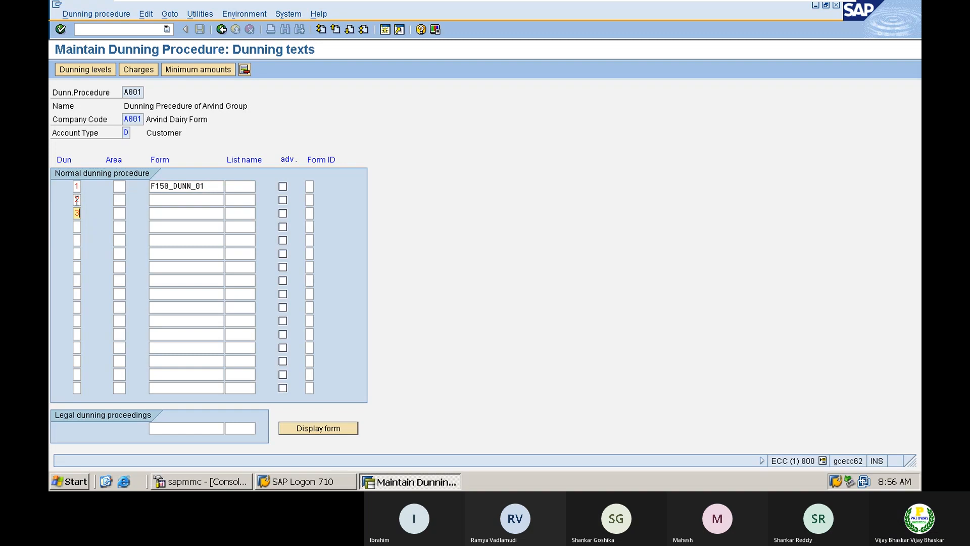
{"action": "key", "text": "Down"}
{"action": "type", "text": "4"}
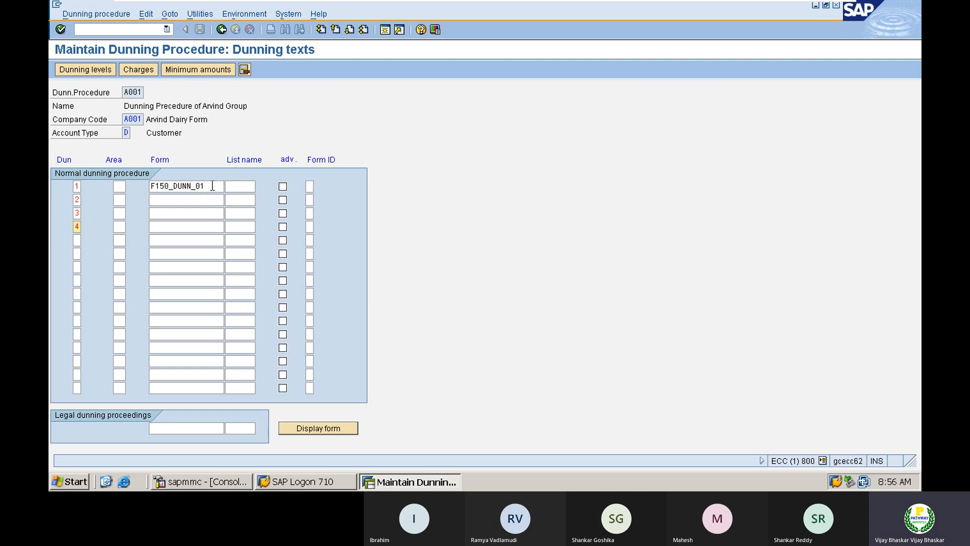
Copy the level 1 form name to dunning level 2 and change it to F150_DUNN_02
{"action": "left_click_drag", "start_coordinate": [214, 185], "coordinate": [138, 183]}
{"action": "key", "text": "ctrl+c"}
{"action": "left_click", "coordinate": [161, 200]}
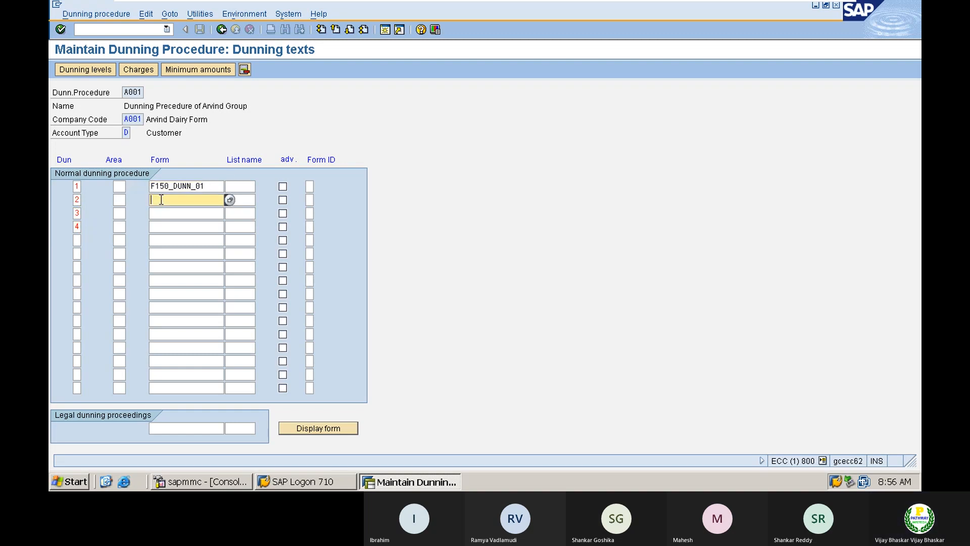
{"action": "key", "text": "ctrl+v"}
{"action": "key", "text": "BackSpace"}
{"action": "type", "text": "2"}
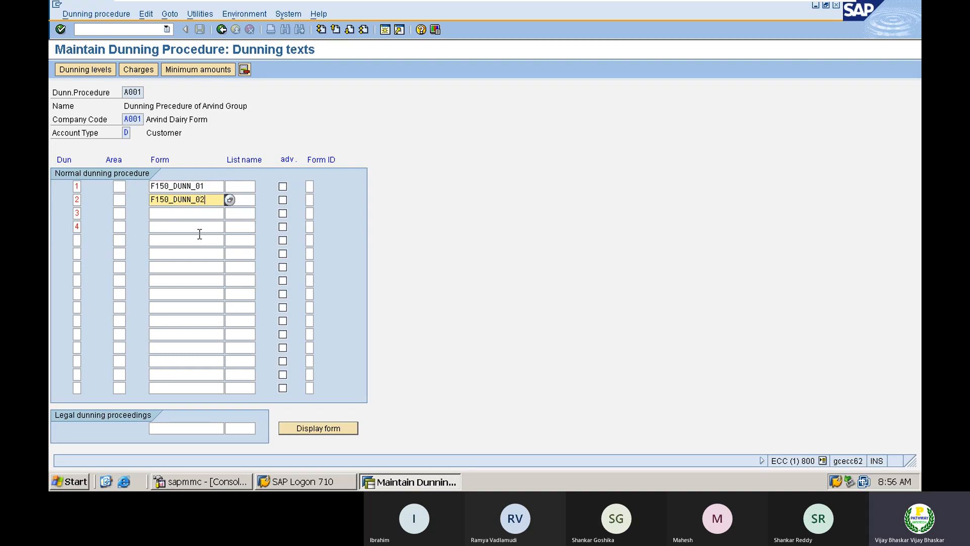
Assign form F150_DUNN_03 to dunning level 3 and F150_DUNN_04 to level 4, and confirm the dunning texts
{"action": "key", "text": "Down"}
{"action": "key", "text": "ctrl+v"}
{"action": "key", "text": "BackSpace"}
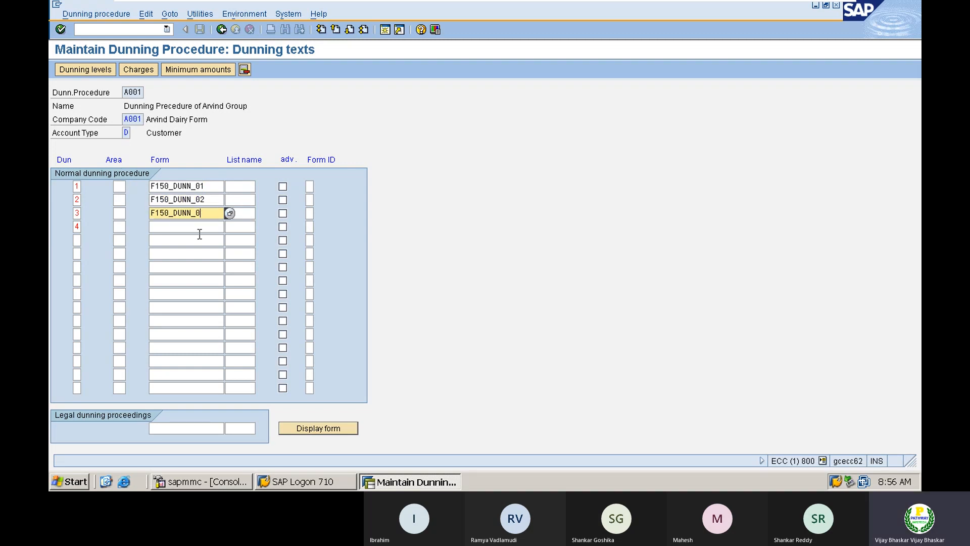
{"action": "type", "text": "3"}
{"action": "key", "text": "Down"}
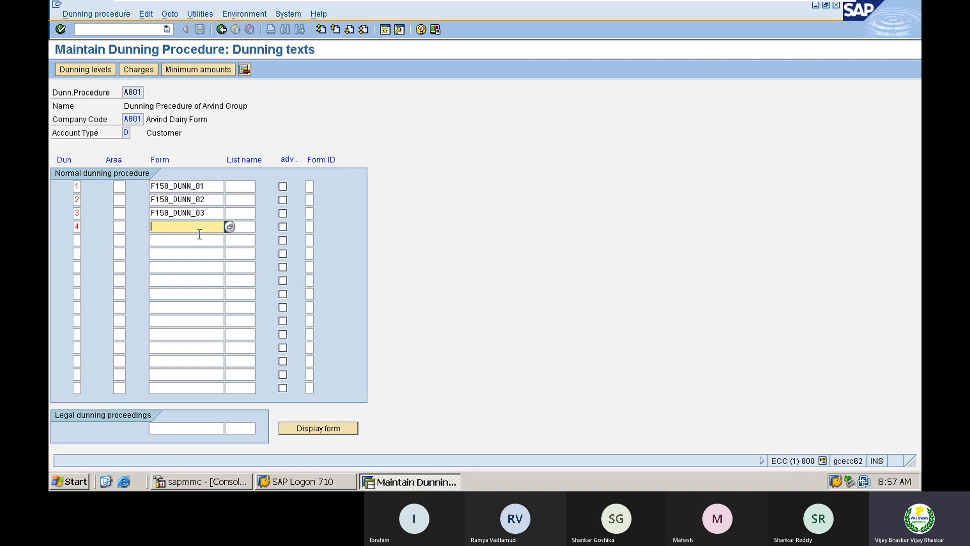
{"action": "key", "text": "ctrl+v"}
{"action": "key", "text": "BackSpace"}
{"action": "type", "text": "4"}
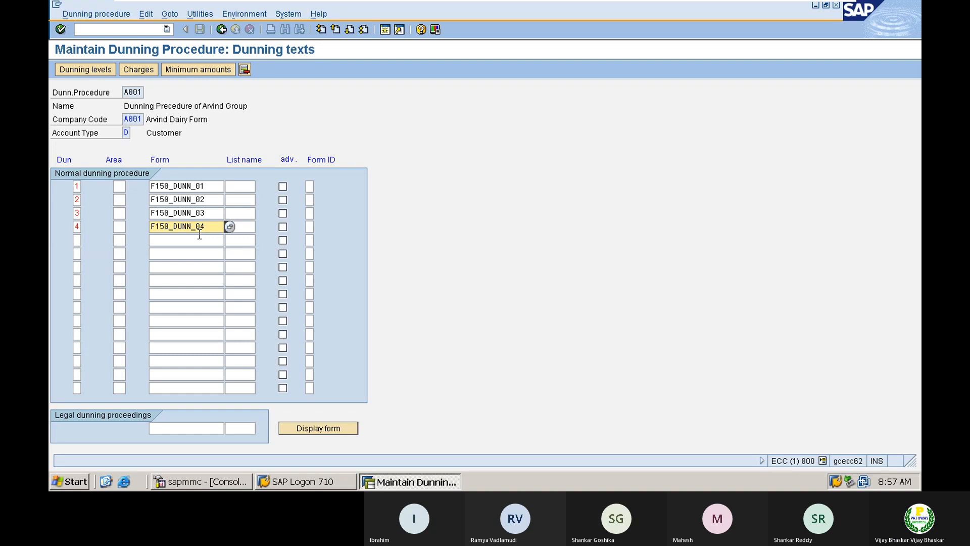
{"action": "key", "text": "Return"}
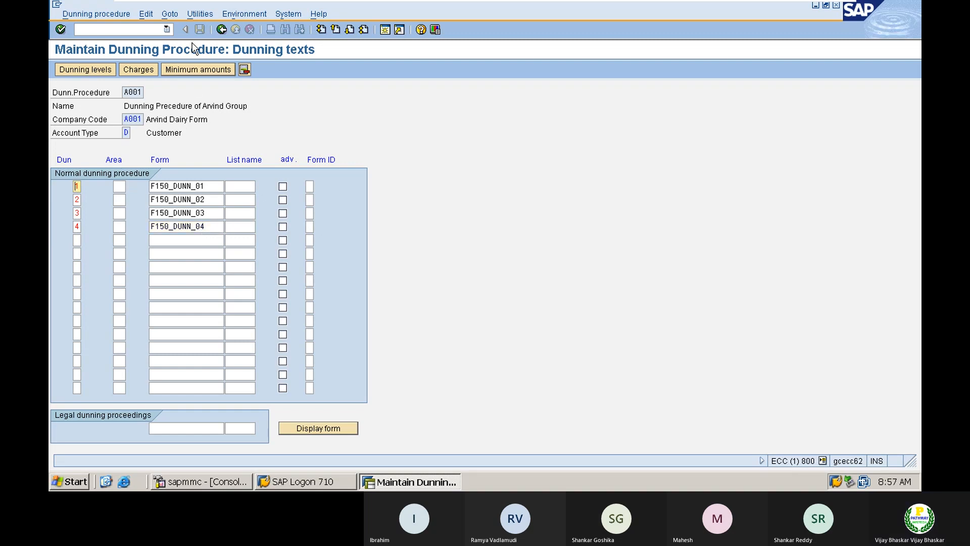
Review the procedure's INR charges and dunning level settings, and return to the procedure overview
{"action": "left_click", "coordinate": [138, 70]}
{"action": "key", "text": "Return"}
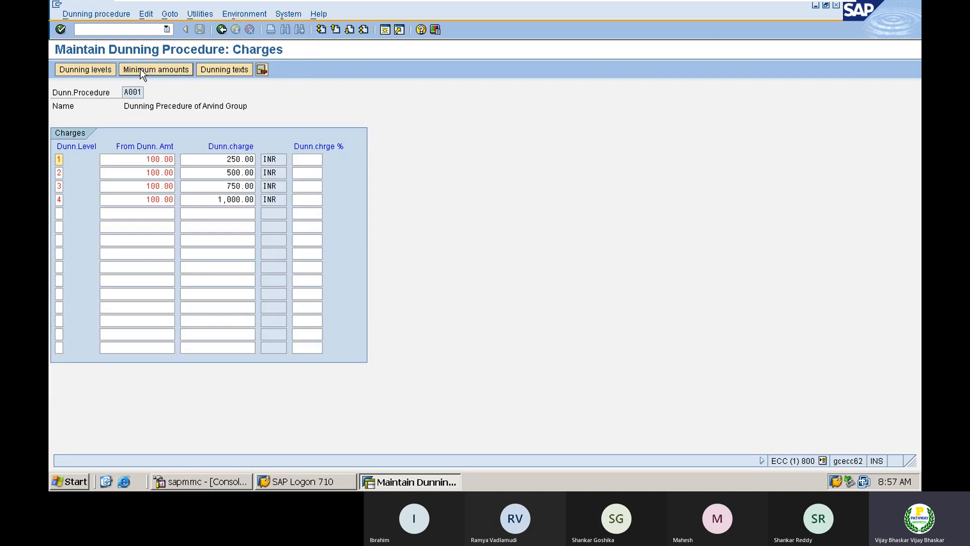
{"action": "left_click", "coordinate": [84, 70]}
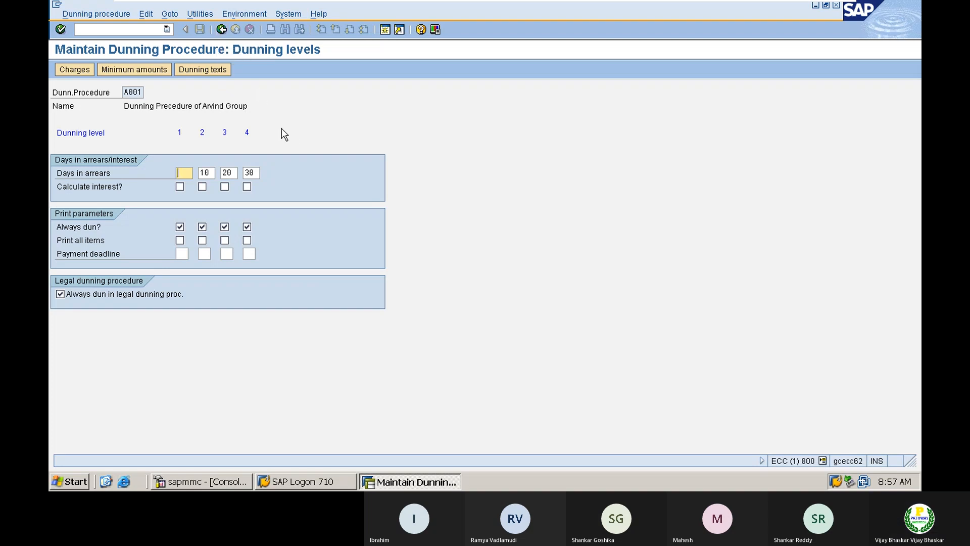
{"action": "left_click", "coordinate": [221, 29]}
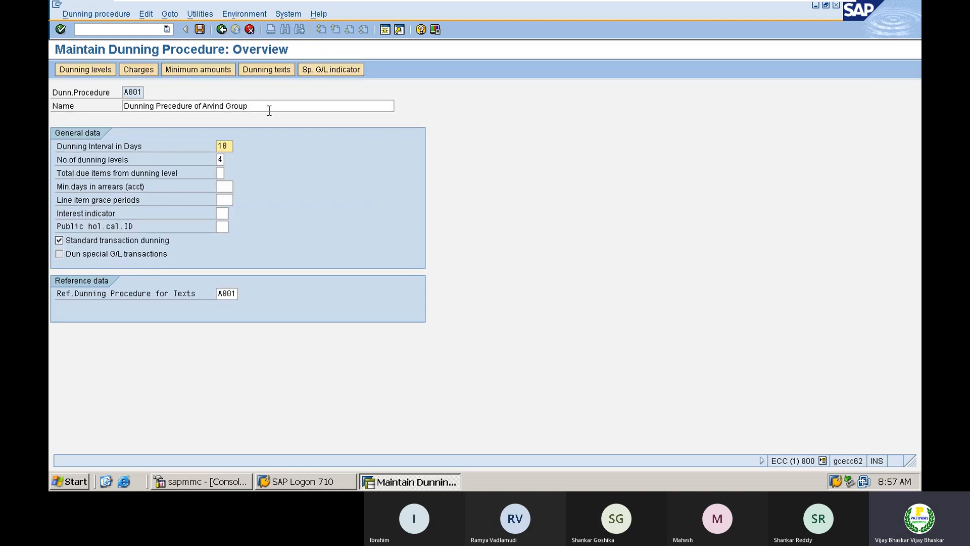
Save dunning procedure A001 under customizing request ECCK900064, accepting it without minimum amounts
{"action": "left_click", "coordinate": [200, 29]}
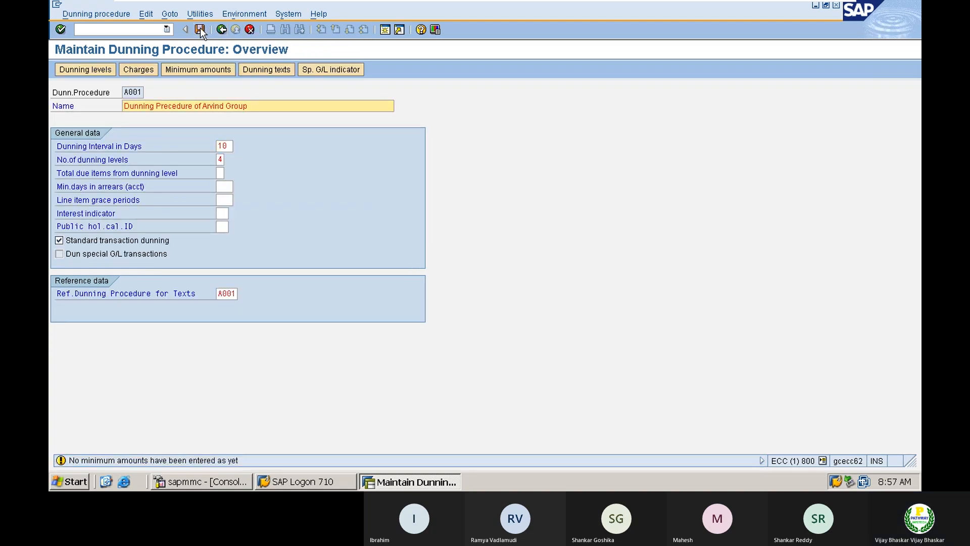
{"action": "left_click", "coordinate": [200, 29]}
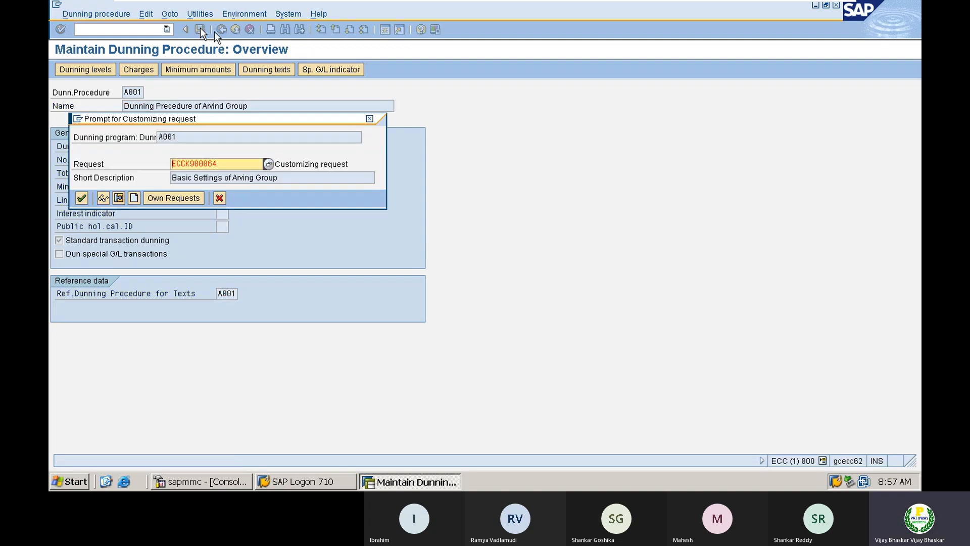
{"action": "left_click", "coordinate": [82, 198]}
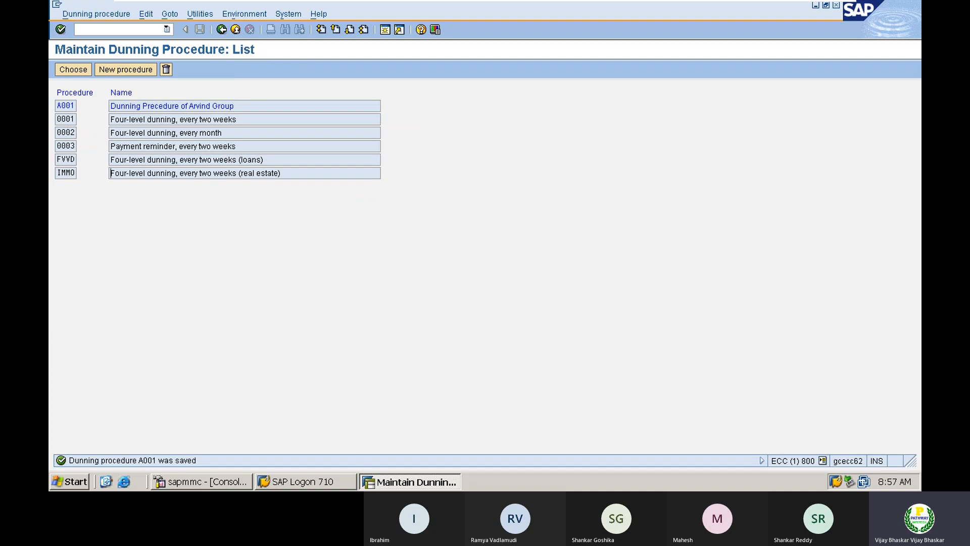
Start transaction FD02 in a new session and enter company code A001 for the customer change
{"action": "left_click", "coordinate": [385, 31]}
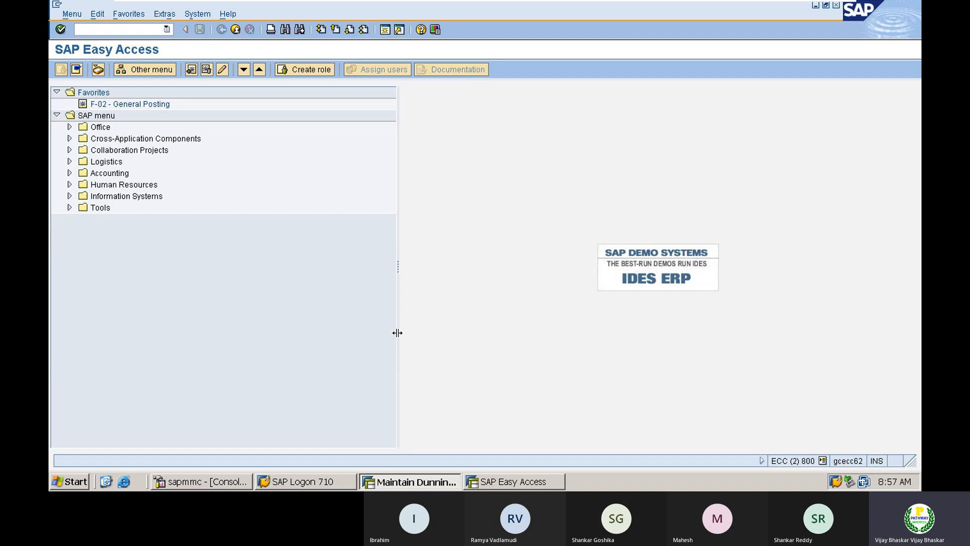
{"action": "type", "text": "fd02"}
{"action": "key", "text": "Return"}
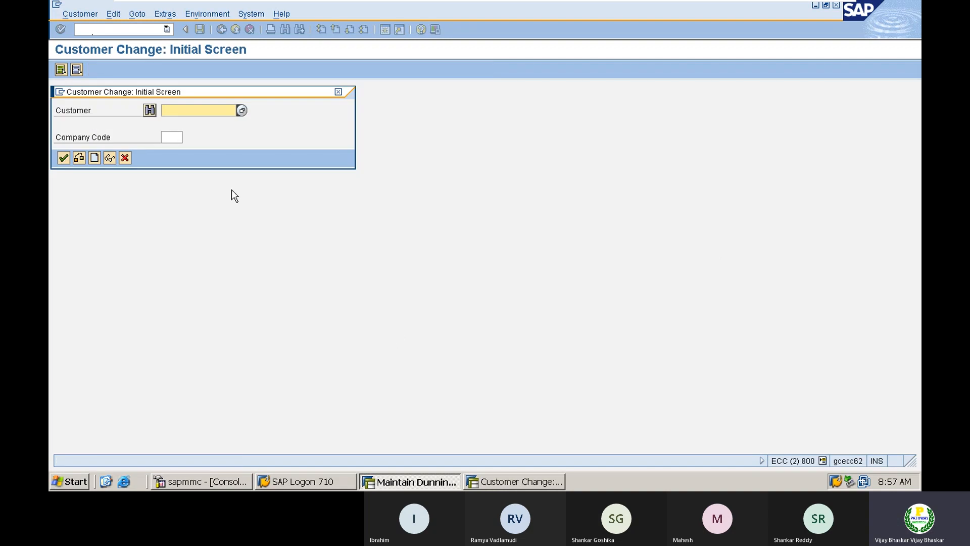
{"action": "left_click", "coordinate": [171, 137]}
{"action": "type", "text": "A"}
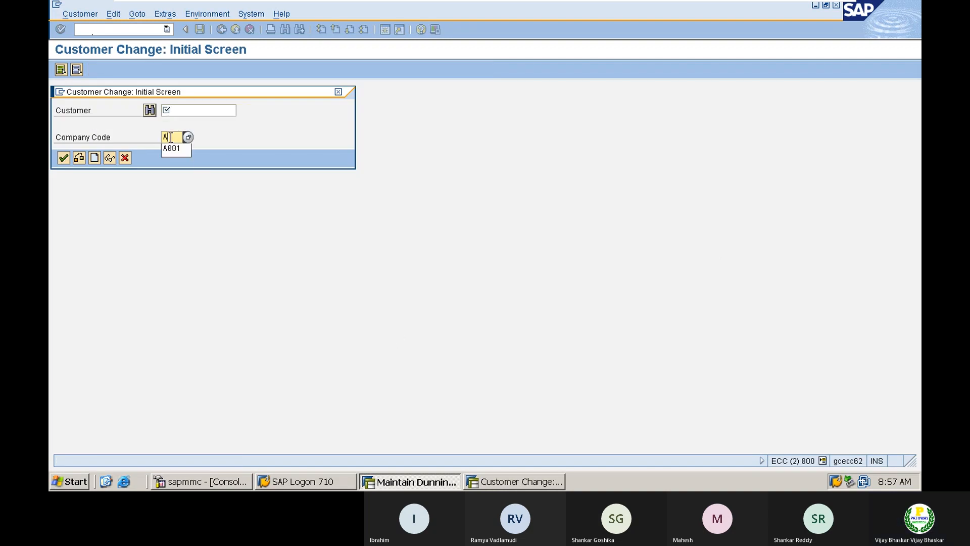
{"action": "type", "text": "001"}
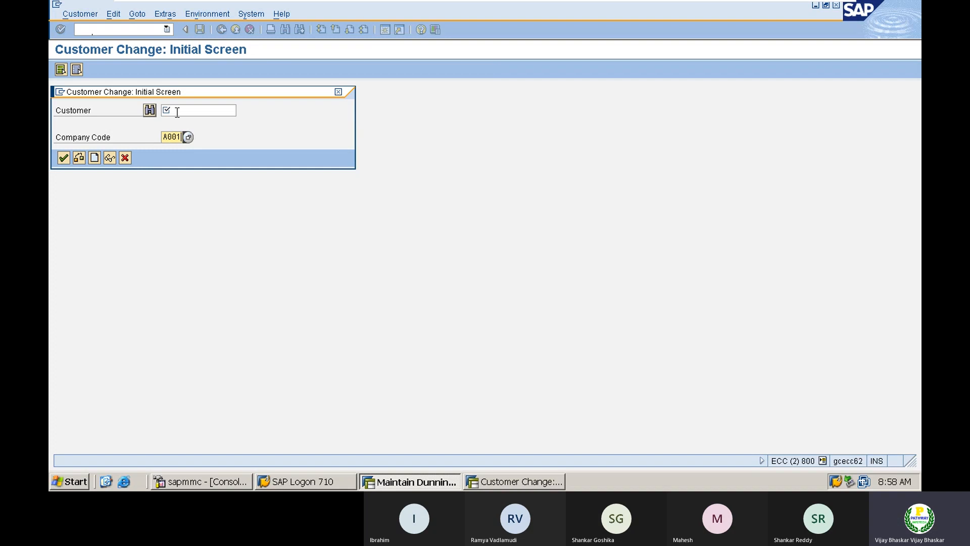
Look up the MRP Group customer of company code A001 and open its master record for changing
{"action": "left_click", "coordinate": [235, 112]}
{"action": "left_click", "coordinate": [242, 111]}
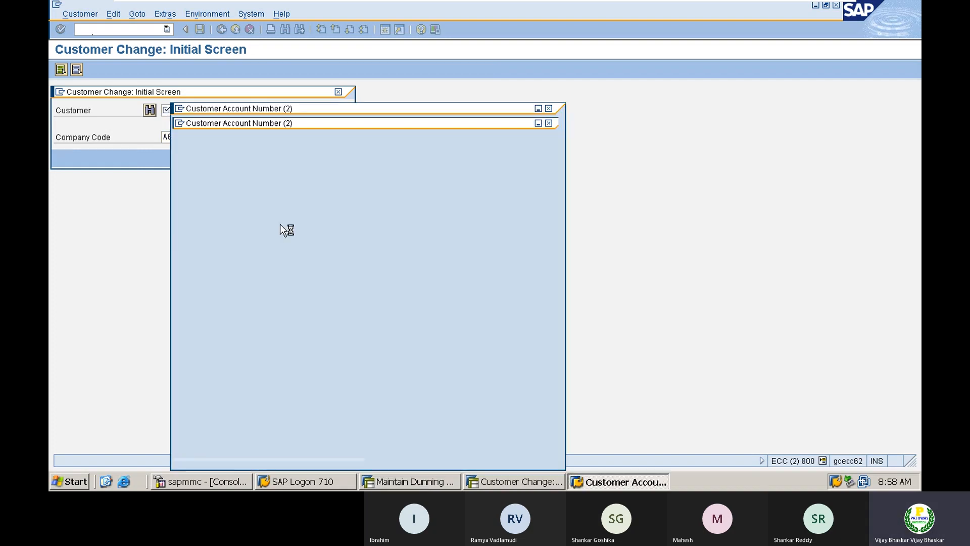
{"action": "key", "text": "Return"}
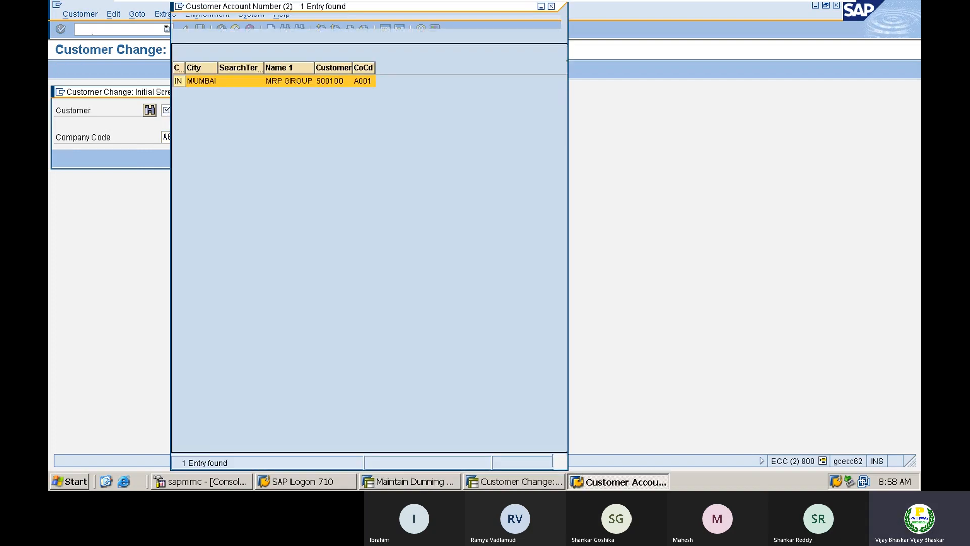
{"action": "double_click", "coordinate": [253, 82]}
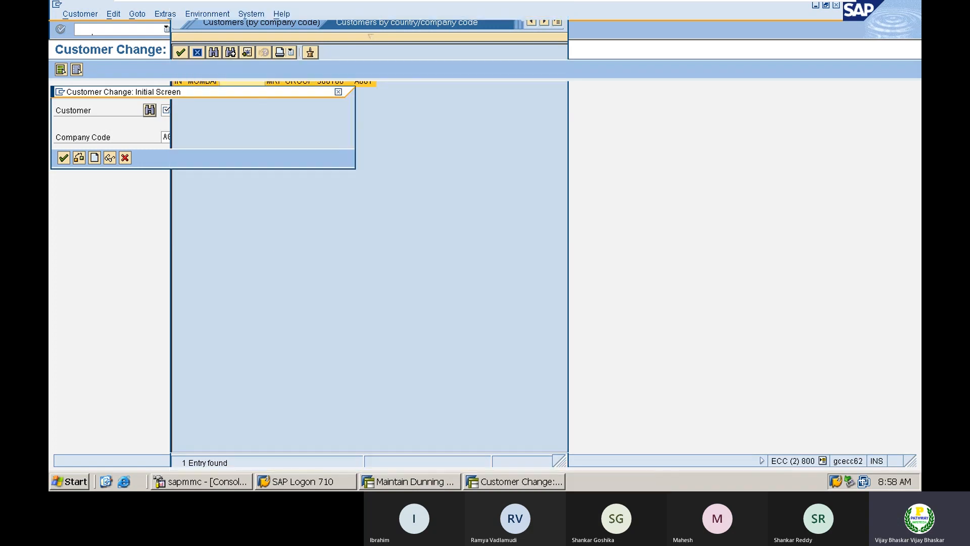
{"action": "key", "text": "Return"}
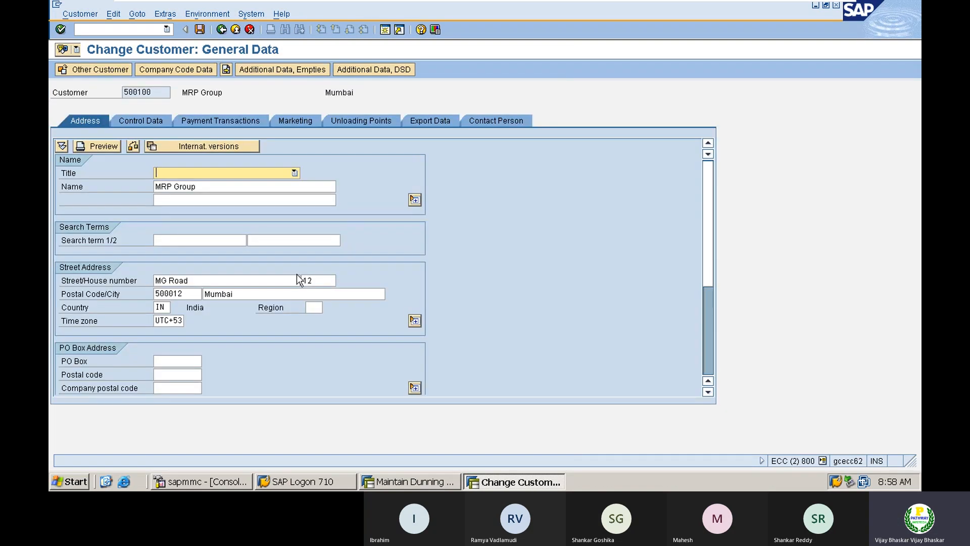
Assign dunning procedure A001 in the customer's company code correspondence data, save the record and leave the customer change
{"action": "left_click", "coordinate": [166, 73]}
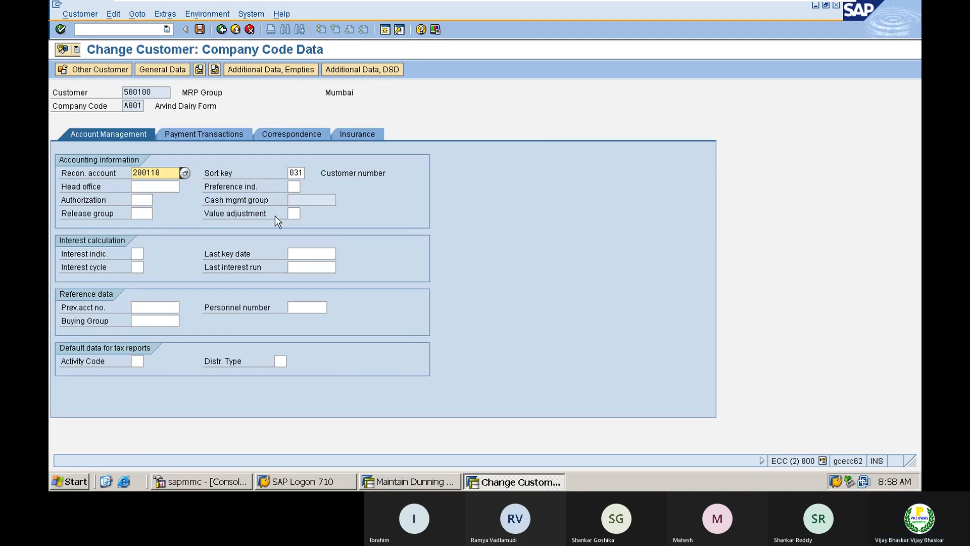
{"action": "left_click", "coordinate": [284, 133]}
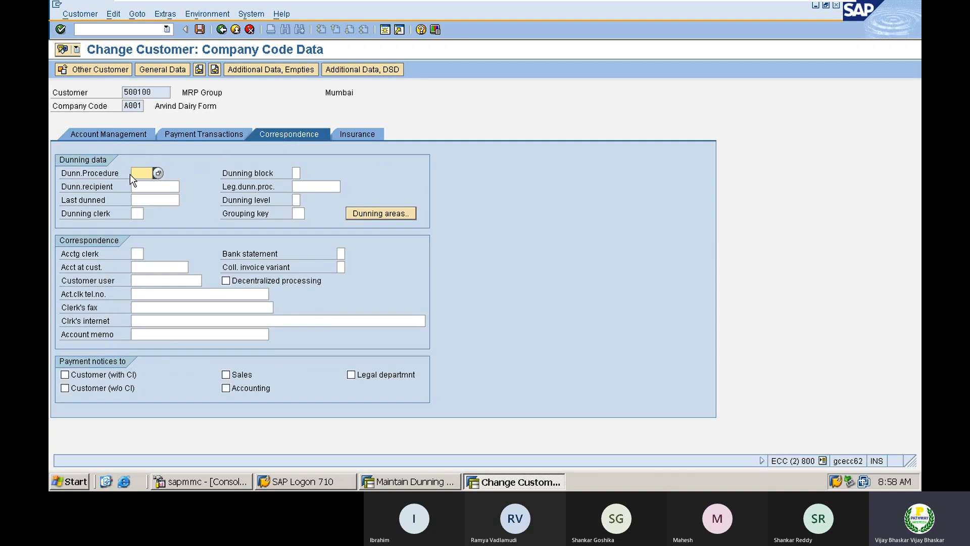
{"action": "left_click", "coordinate": [156, 170]}
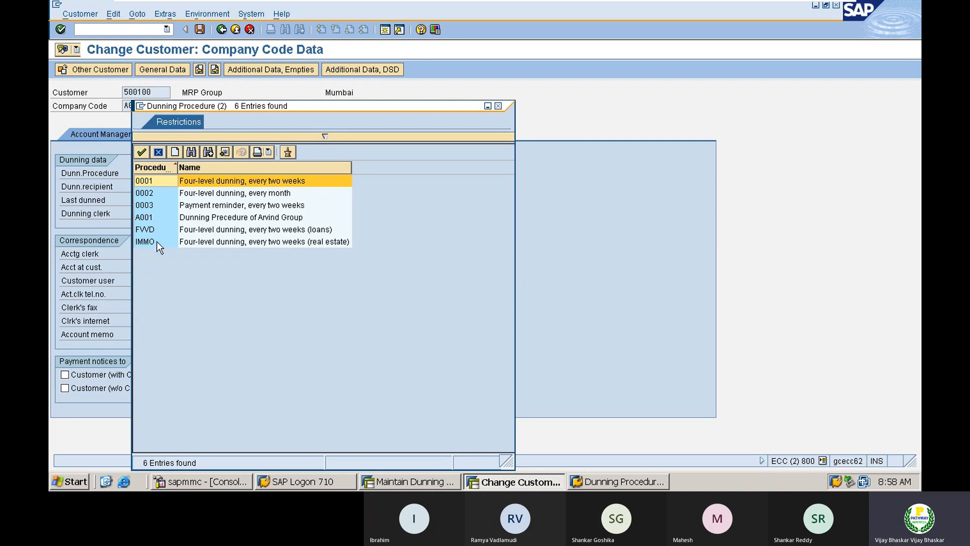
{"action": "left_click", "coordinate": [498, 107]}
{"action": "key", "text": "alt+Tab"}
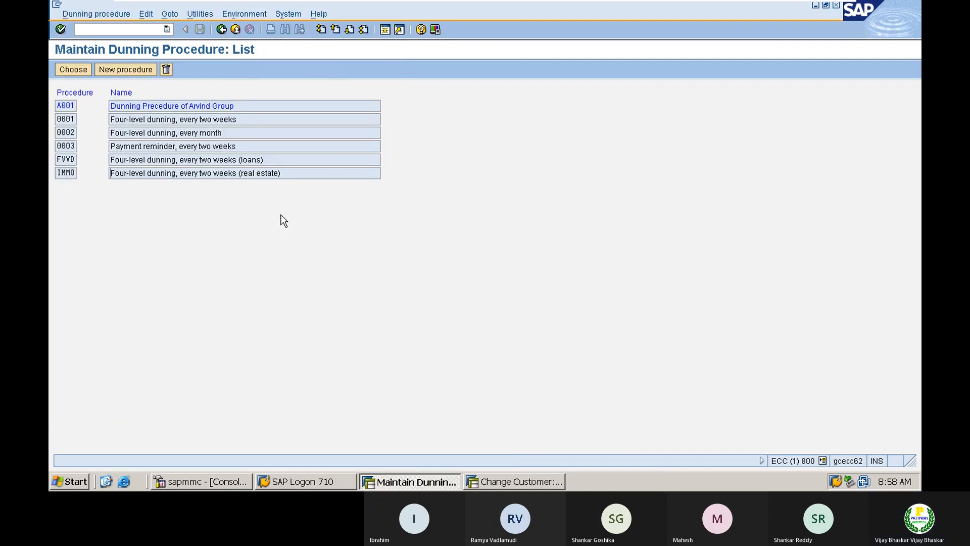
{"action": "key", "text": "alt+Tab"}
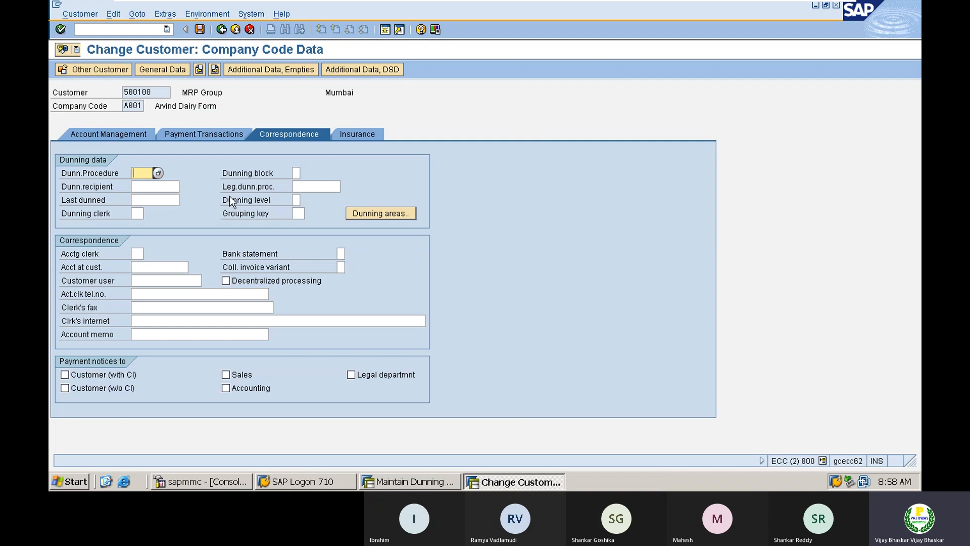
{"action": "type", "text": "A001"}
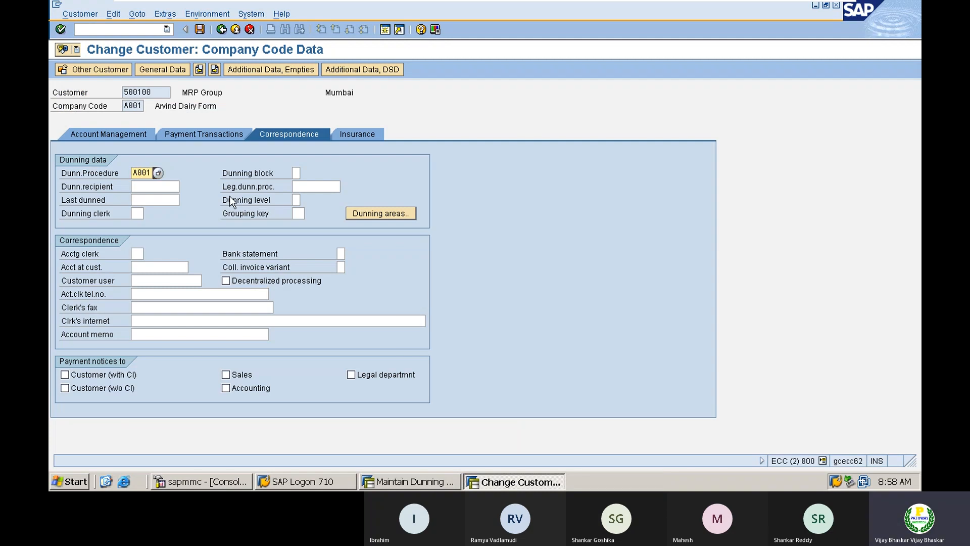
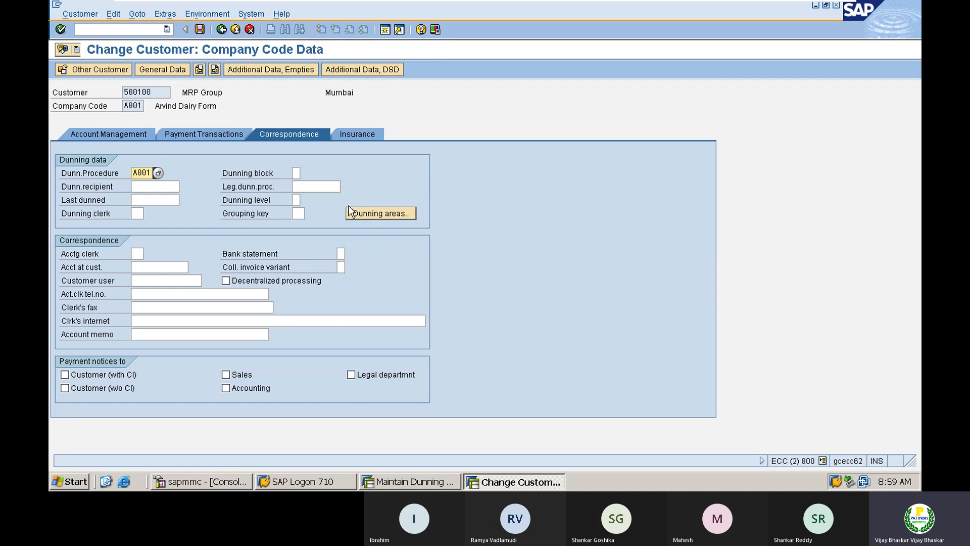
{"action": "left_click", "coordinate": [200, 30]}
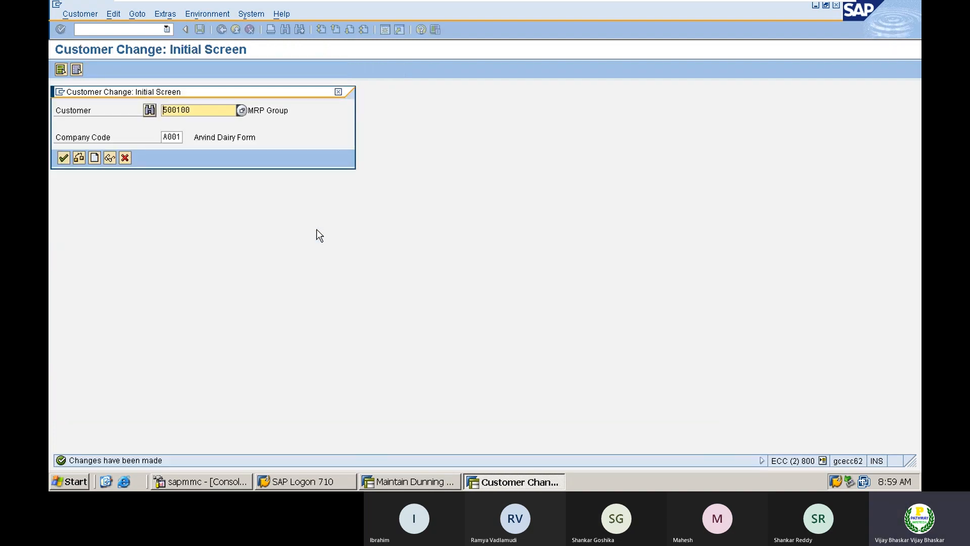
{"action": "left_click", "coordinate": [129, 158]}
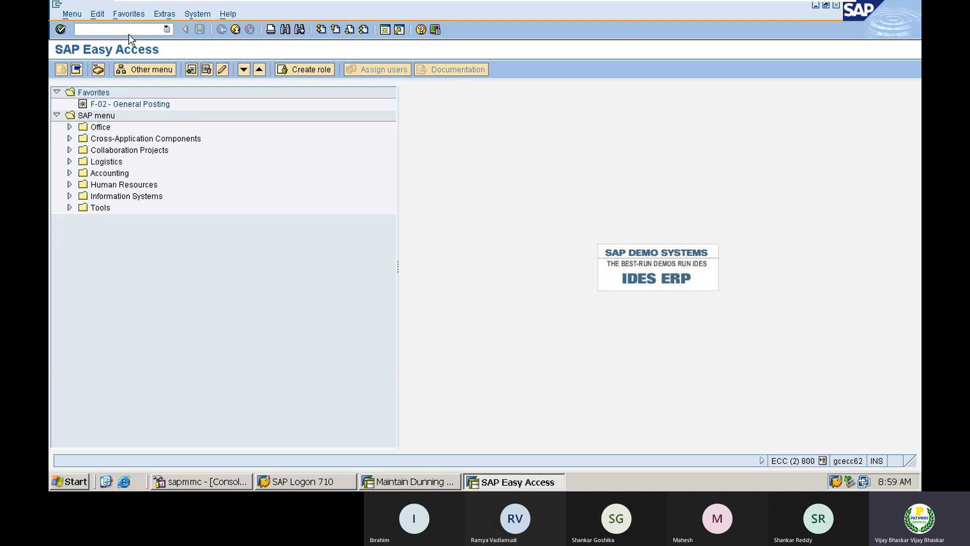
Start a customer invoice with transaction F-22 and set both its document date and posting date to 01012023
{"action": "type", "text": "/nf-22"}
{"action": "key", "text": "Return"}
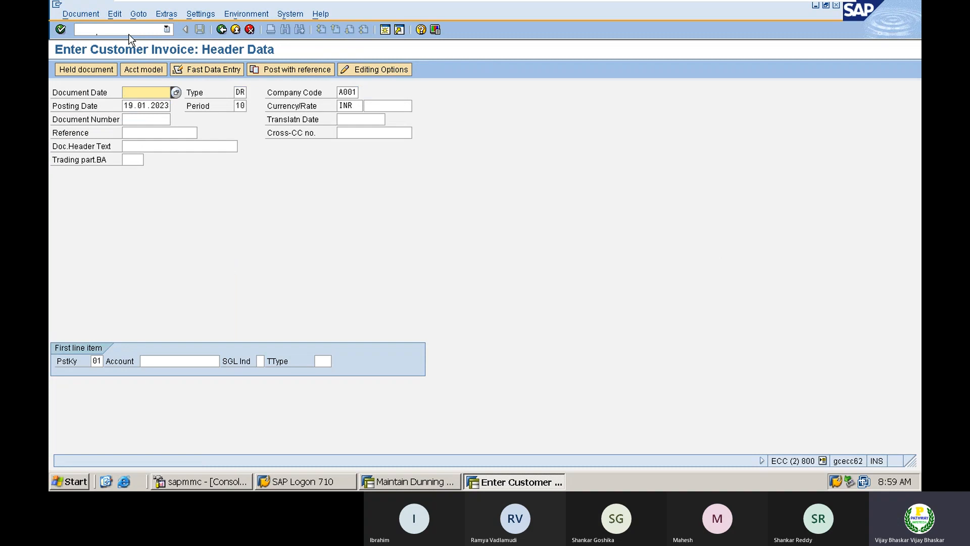
{"action": "type", "text": "01"}
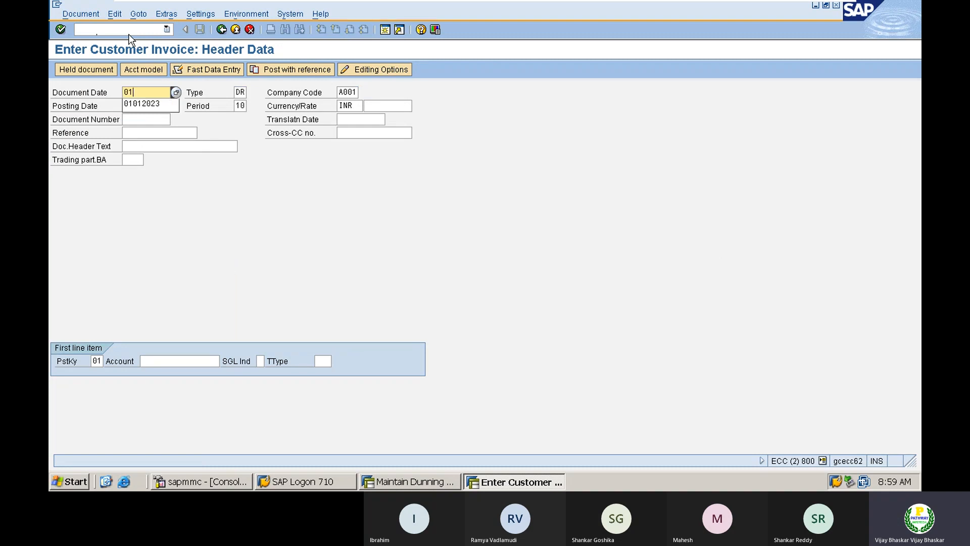
{"action": "key", "text": "Down"}
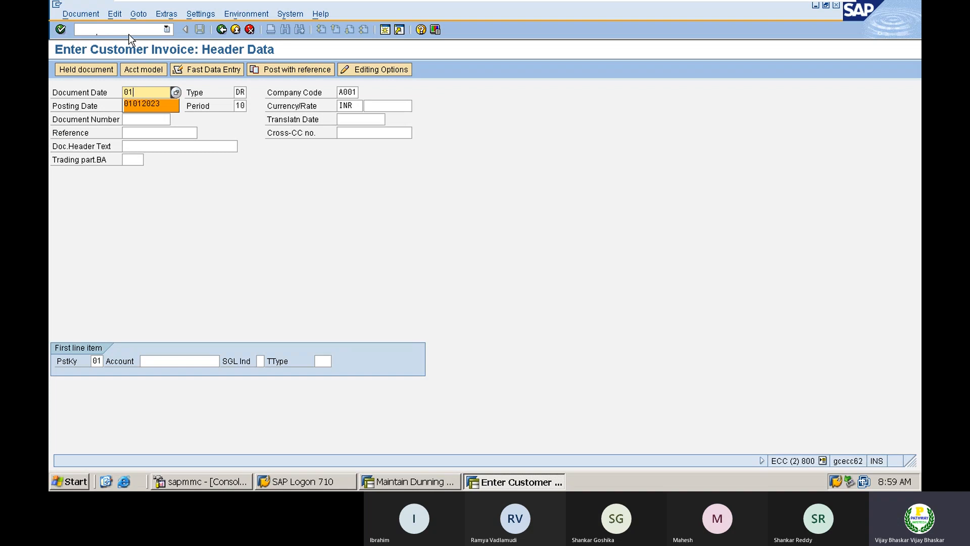
{"action": "key", "text": "Return"}
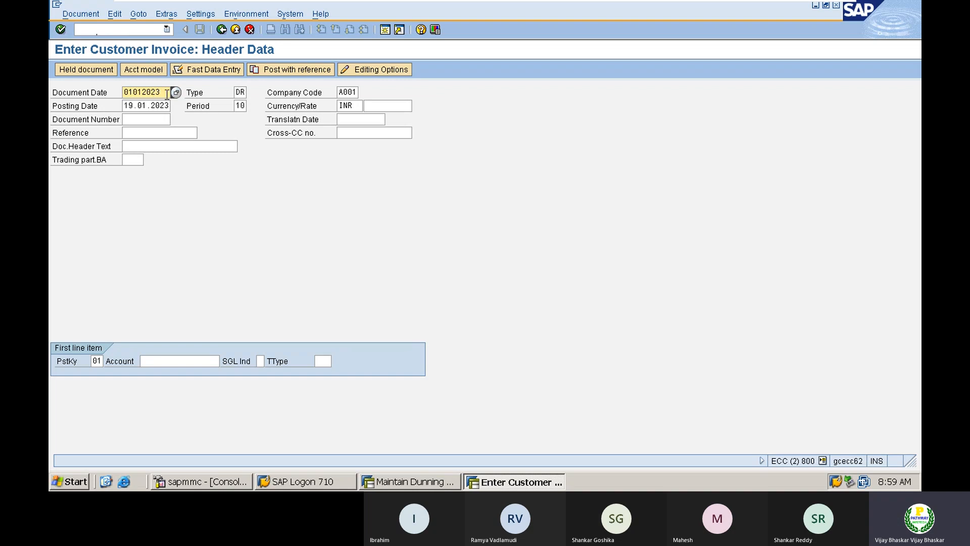
{"action": "left_click_drag", "start_coordinate": [161, 93], "coordinate": [124, 87]}
{"action": "key", "text": "ctrl+c"}
{"action": "key", "text": "Tab"}
{"action": "key", "text": "Tab"}
{"action": "key", "text": "Tab"}
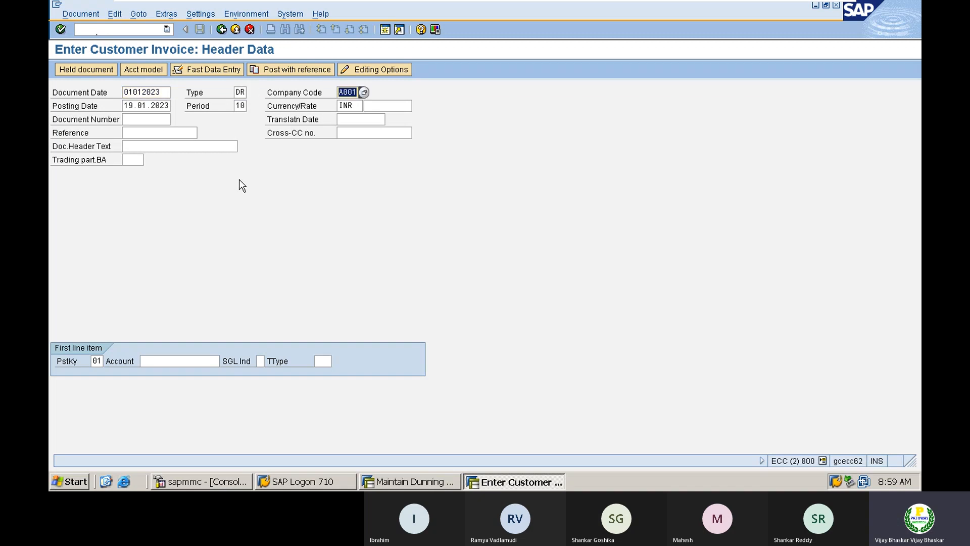
{"action": "key", "text": "ctrl+v"}
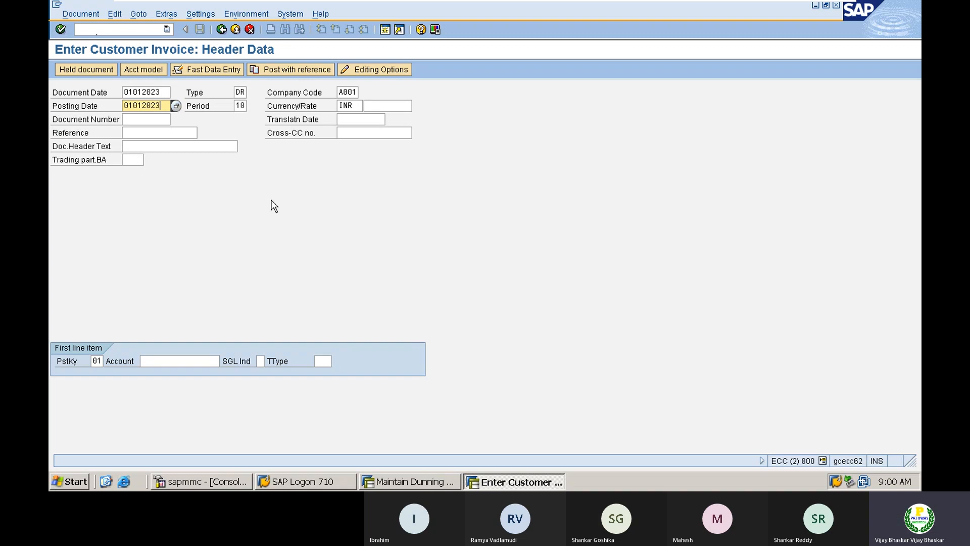
Choose the MRP Group customer account for the invoice's first line item with posting key 01 and continue to its item details
{"action": "left_click", "coordinate": [159, 360]}
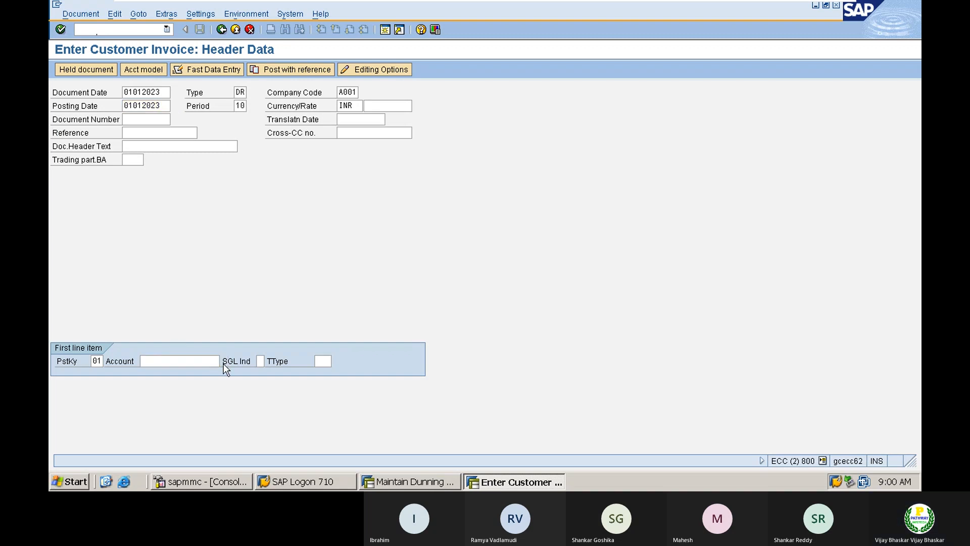
{"action": "left_click", "coordinate": [225, 361]}
{"action": "key", "text": "Return"}
{"action": "key", "text": "Return"}
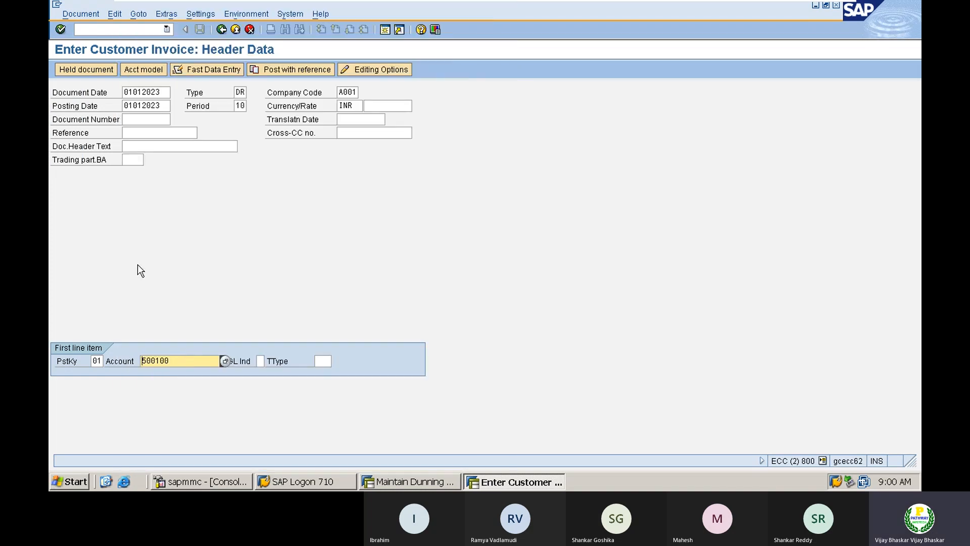
{"action": "key", "text": "Return"}
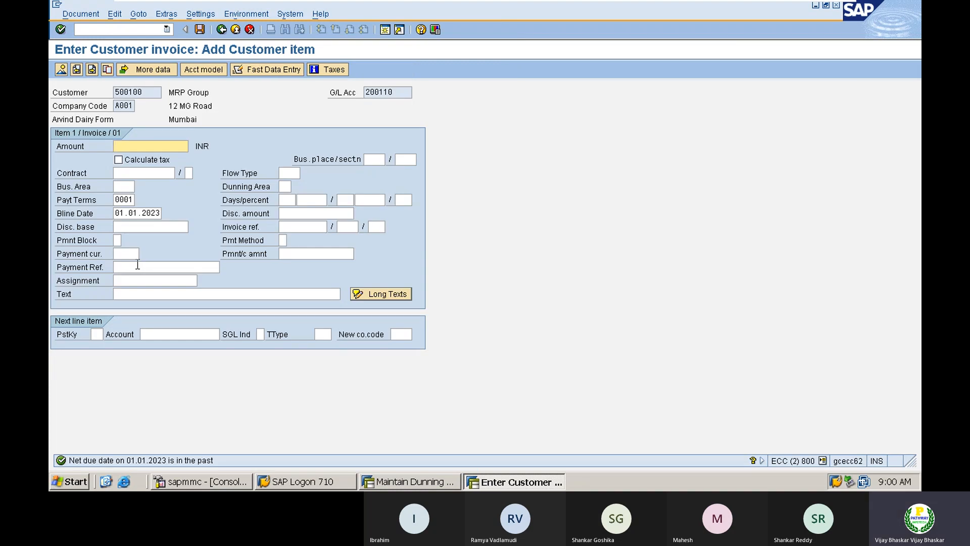
Enter the amount 2500000 INR and the text "Customer Invoice" for the customer line item
{"action": "type", "text": "2500000"}
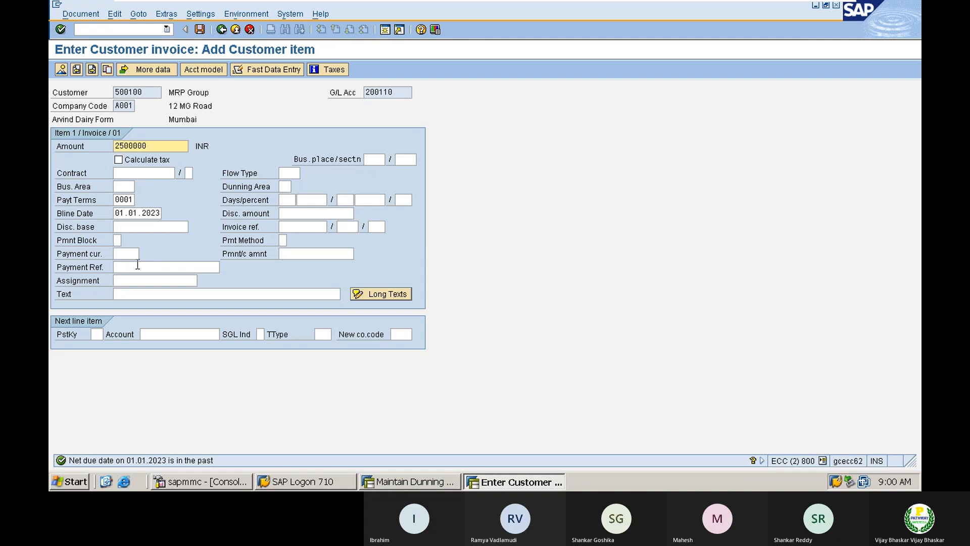
{"action": "left_click", "coordinate": [137, 295]}
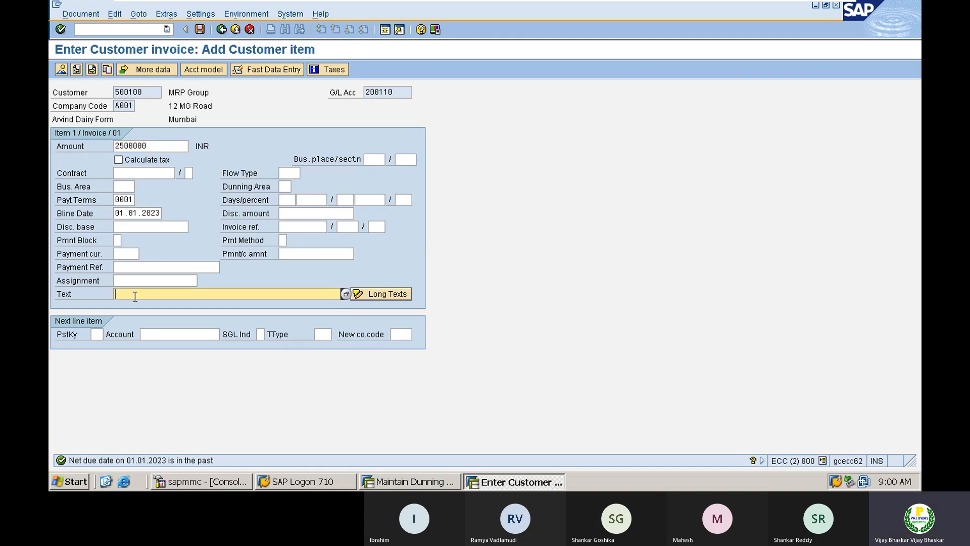
{"action": "type", "text": "C"}
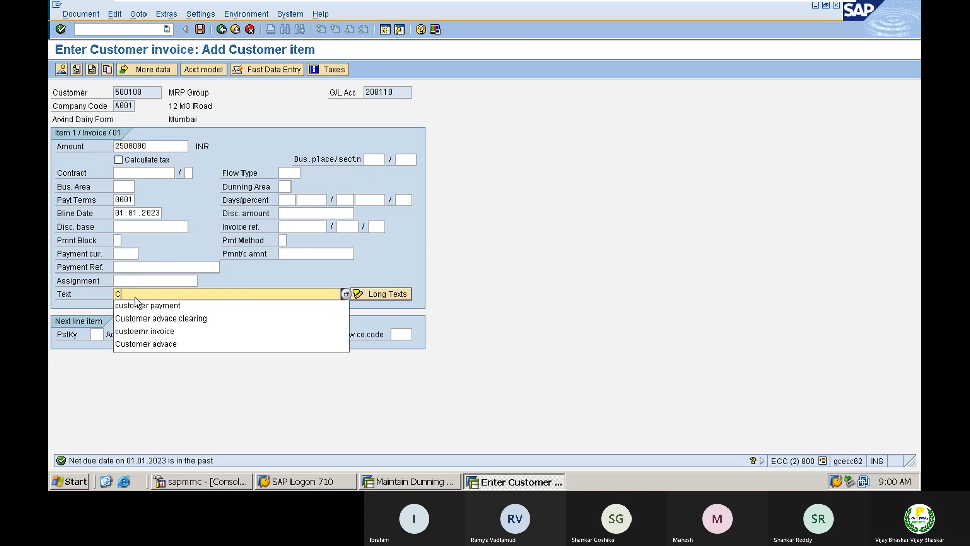
{"action": "type", "text": "ustomer "}
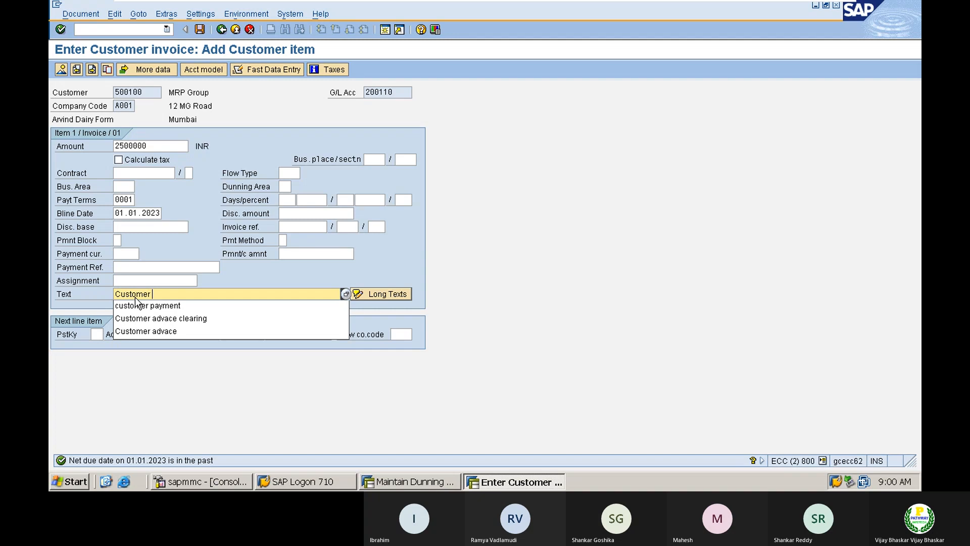
{"action": "type", "text": "Invoice"}
{"action": "key", "text": "Tab"}
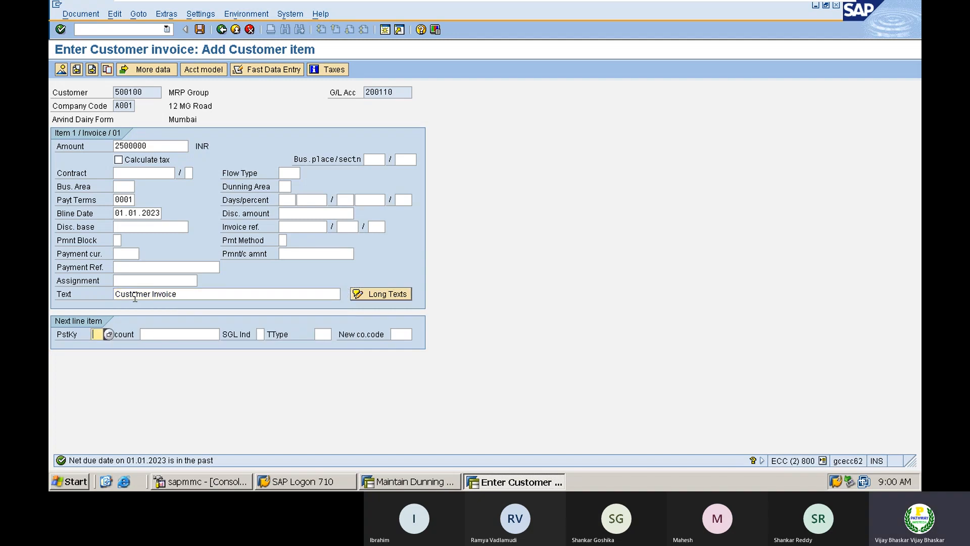
Choose the Reapires G/L account as the invoice's second line item with posting key 50 and continue to its item details
{"action": "type", "text": "50"}
{"action": "key", "text": "Tab"}
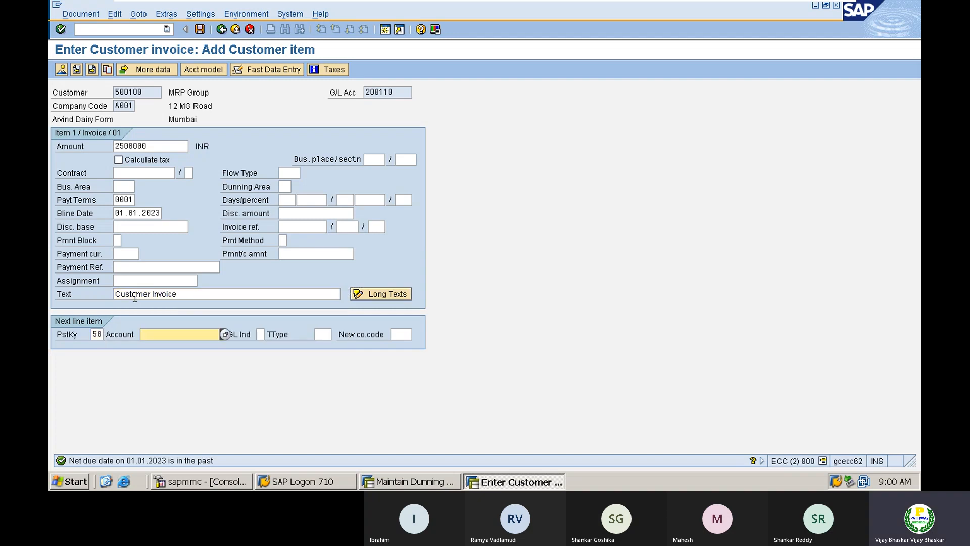
{"action": "left_click", "coordinate": [223, 334]}
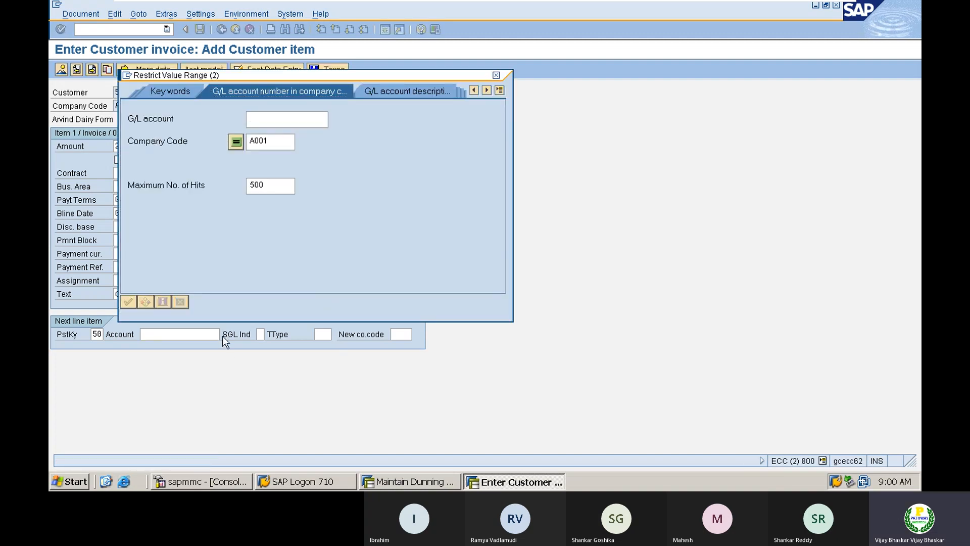
{"action": "key", "text": "Return"}
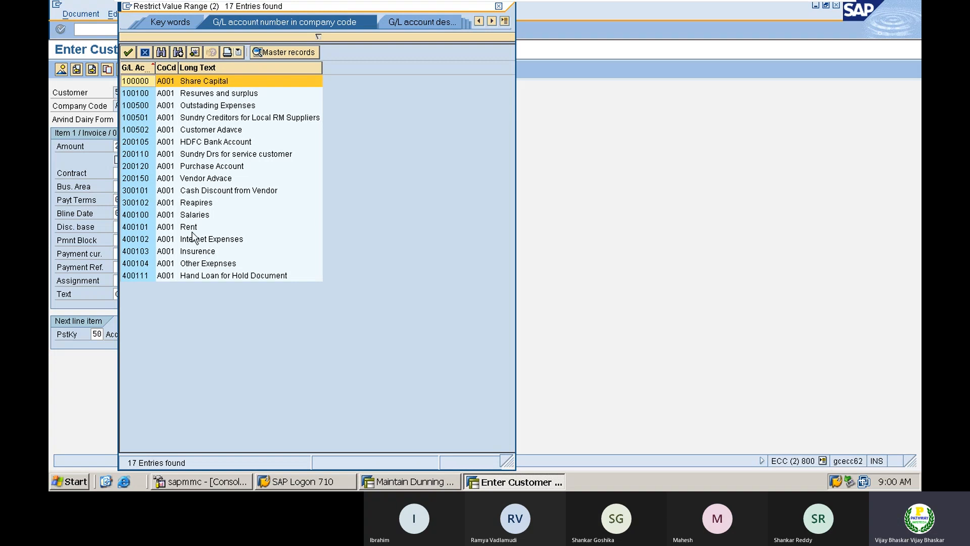
{"action": "double_click", "coordinate": [149, 203]}
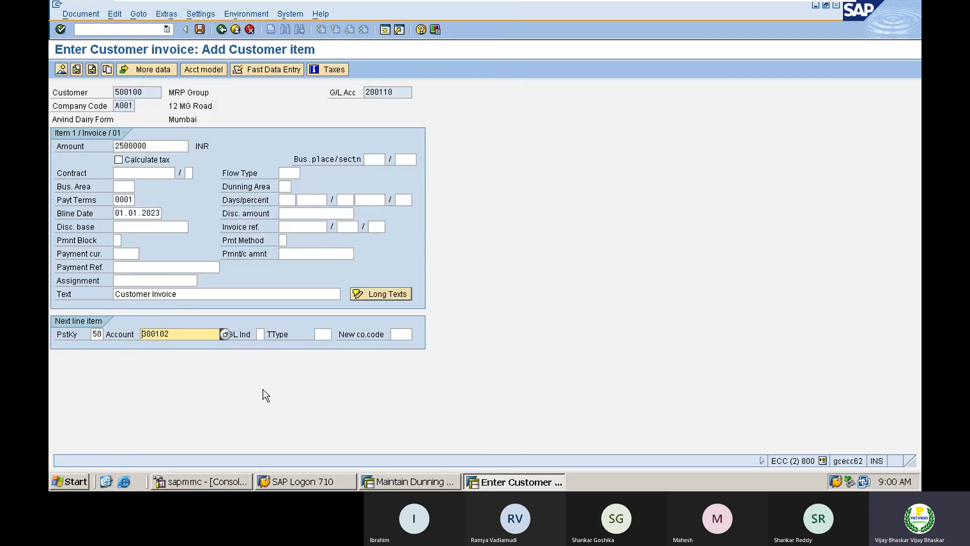
{"action": "key", "text": "Return"}
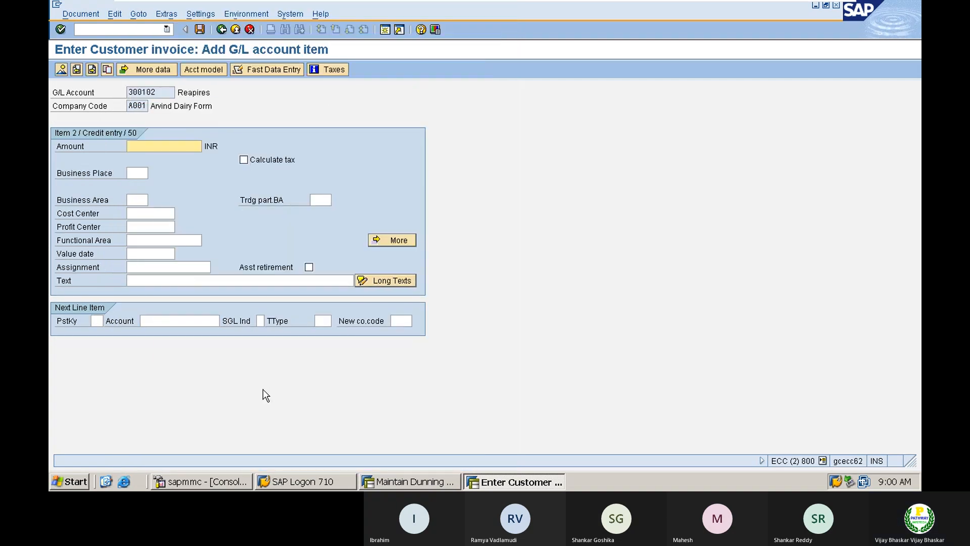
Fill the G/L line item with the balancing amount using * and copy the previous item's text using +
{"action": "type", "text": "*"}
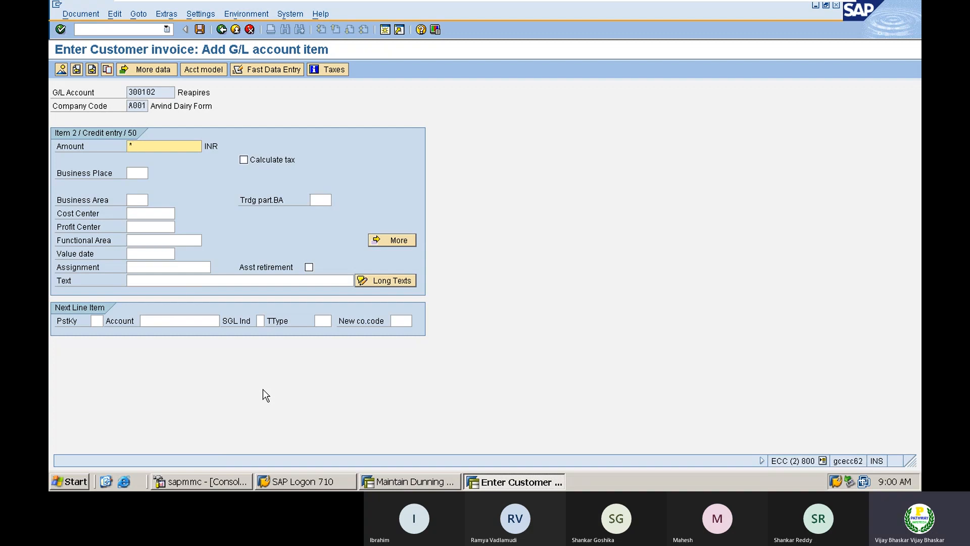
{"action": "key", "text": "Tab"}
{"action": "key", "text": "Tab"}
{"action": "key", "text": "Tab"}
{"action": "key", "text": "Tab"}
{"action": "key", "text": "Tab"}
{"action": "key", "text": "Tab"}
{"action": "key", "text": "Tab"}
{"action": "key", "text": "Tab"}
{"action": "key", "text": "Tab"}
{"action": "key", "text": "Tab"}
{"action": "key", "text": "Tab"}
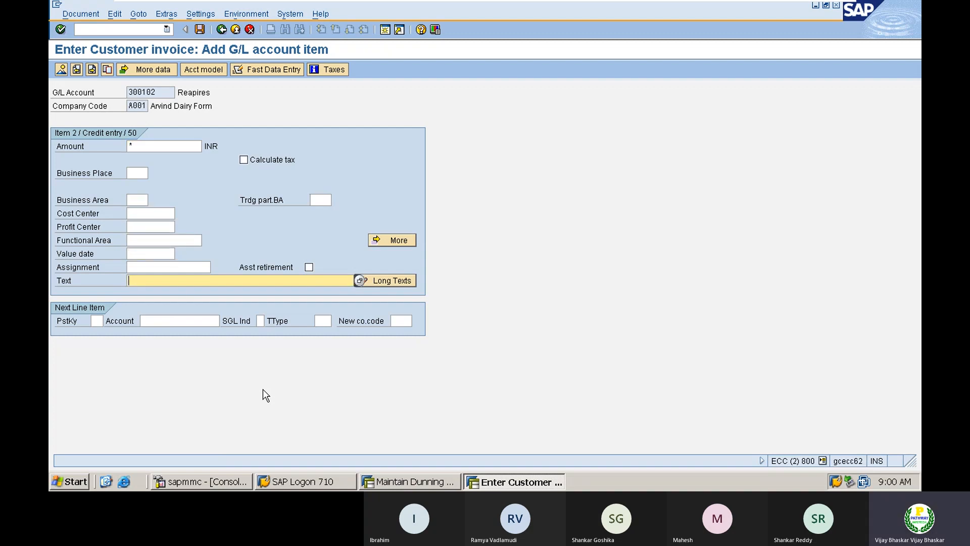
{"action": "type", "text": "+"}
{"action": "key", "text": "Return"}
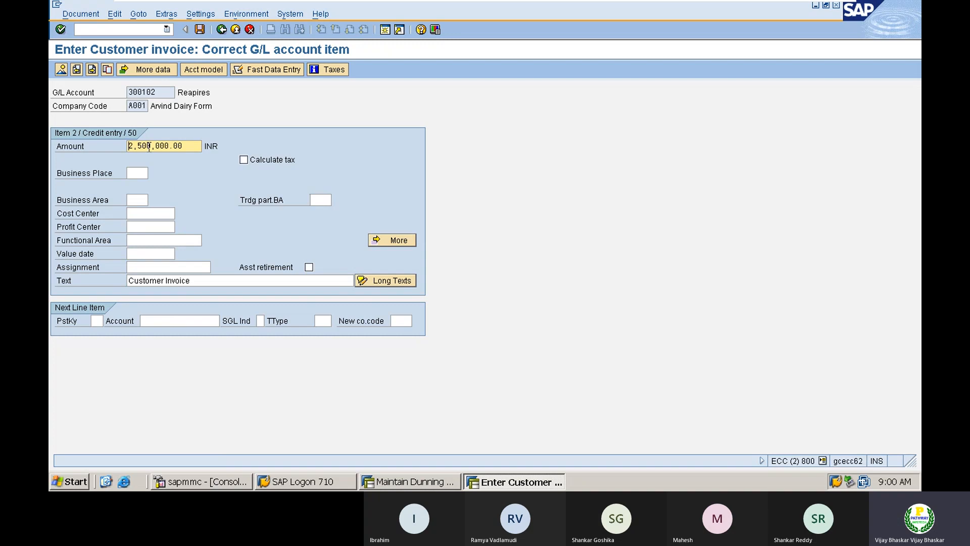
Simulate the customer invoice to display its overview and post the document
{"action": "left_click", "coordinate": [80, 14]}
{"action": "left_click", "coordinate": [93, 71]}
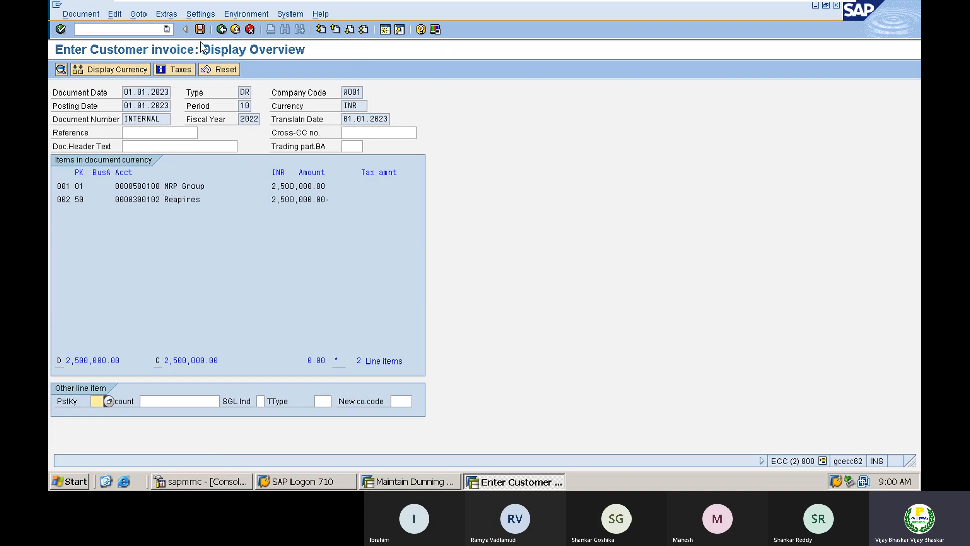
{"action": "left_click", "coordinate": [199, 29]}
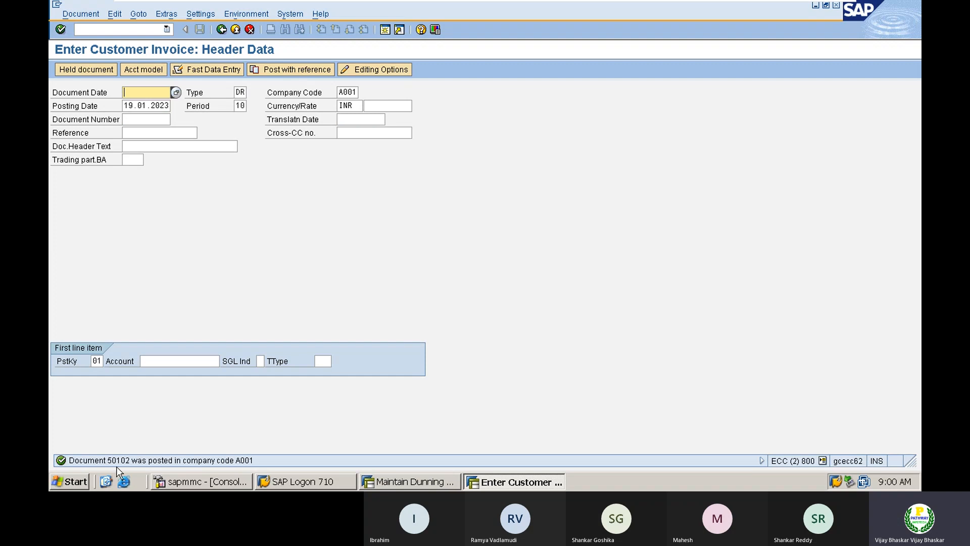
Start a new posting with reference to the invoice just posted in company code A001, leaving the fiscal year blank
{"action": "left_click", "coordinate": [84, 14]}
{"action": "left_click", "coordinate": [97, 75]}
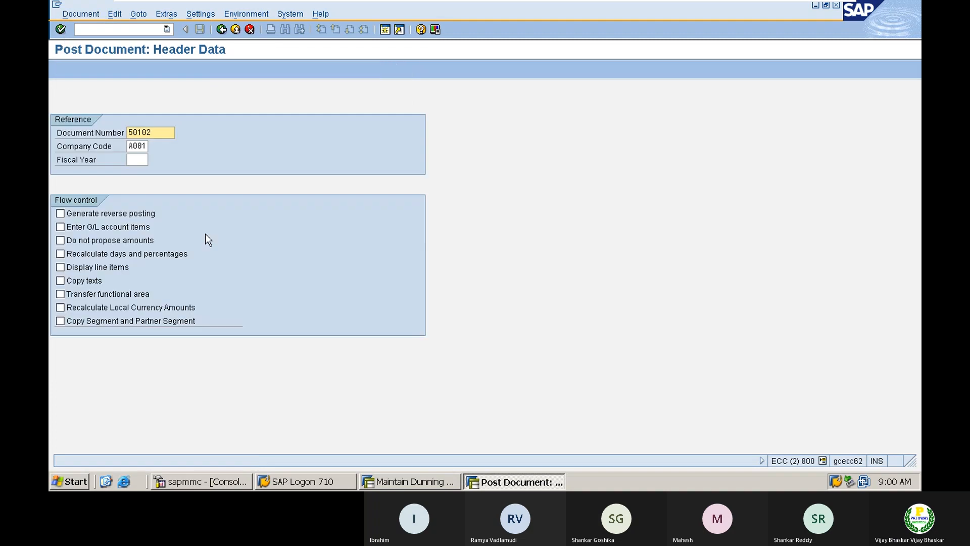
{"action": "left_click", "coordinate": [142, 161]}
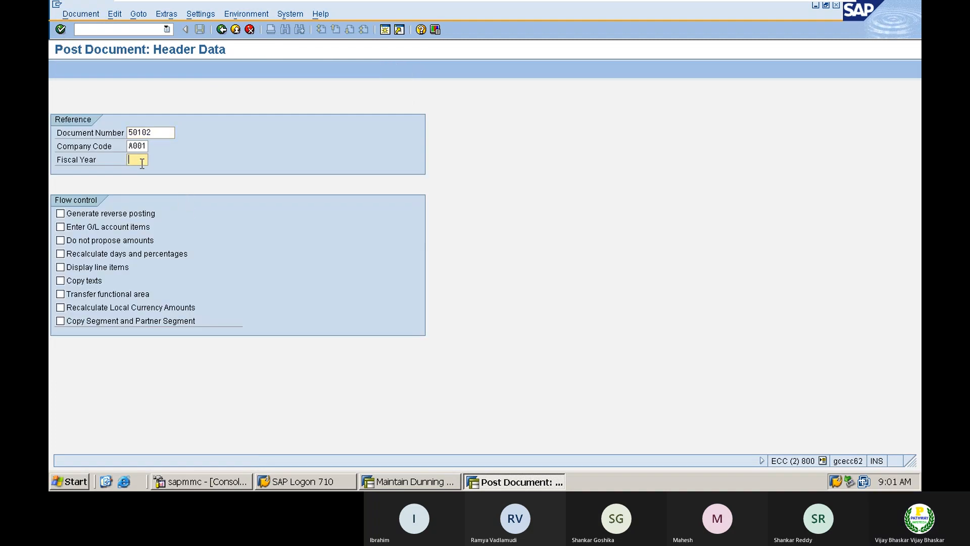
{"action": "left_click", "coordinate": [138, 171]}
{"action": "key", "text": "Return"}
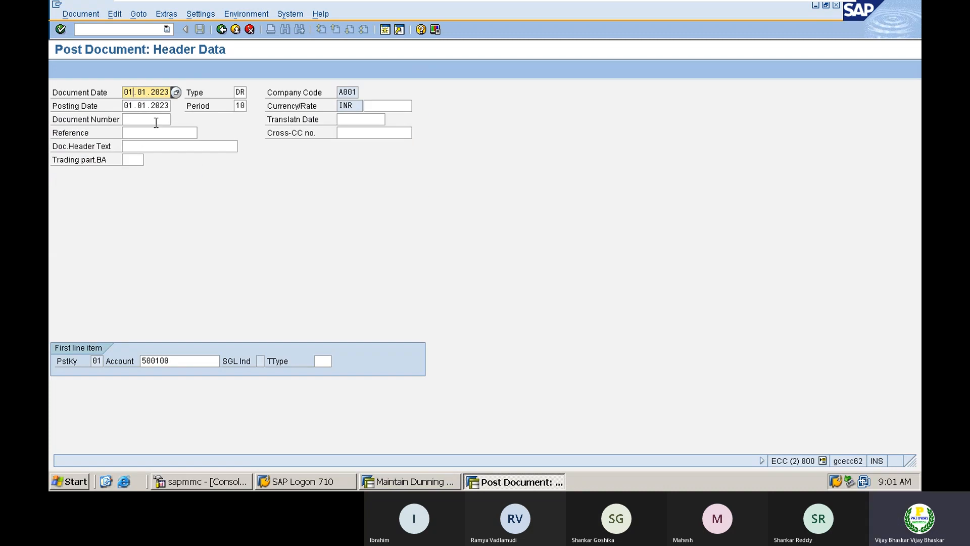
Set both the document date and posting date to 05.01.2023 and continue to the customer line item
{"action": "key", "text": "BackSpace"}
{"action": "type", "text": "2"}
{"action": "key", "text": "Down"}
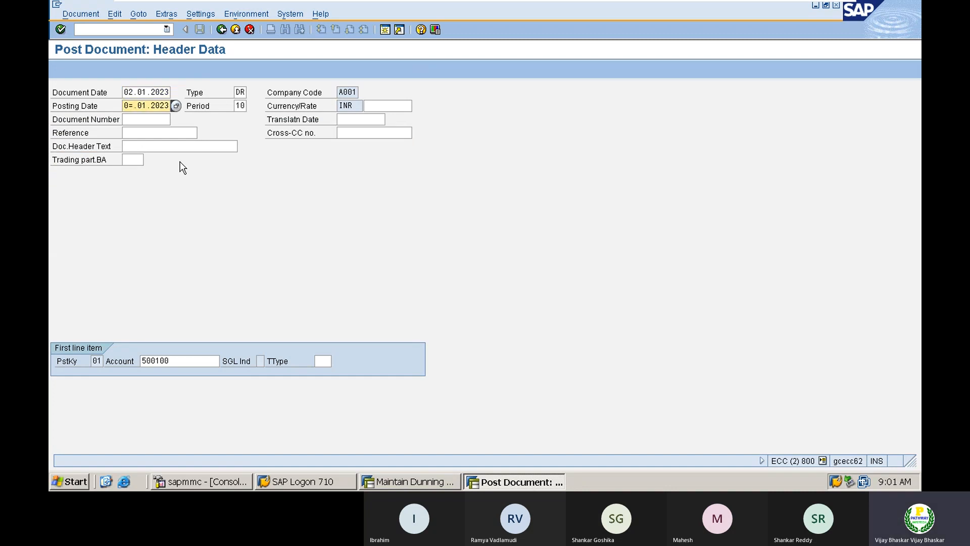
{"action": "type", "text": "5"}
{"action": "key", "text": "Up"}
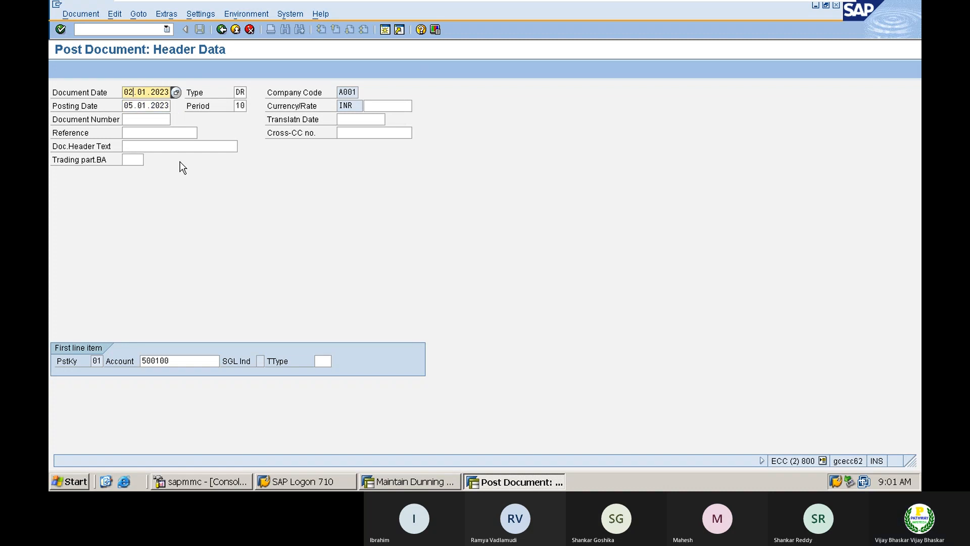
{"action": "key", "text": "BackSpace"}
{"action": "type", "text": "5"}
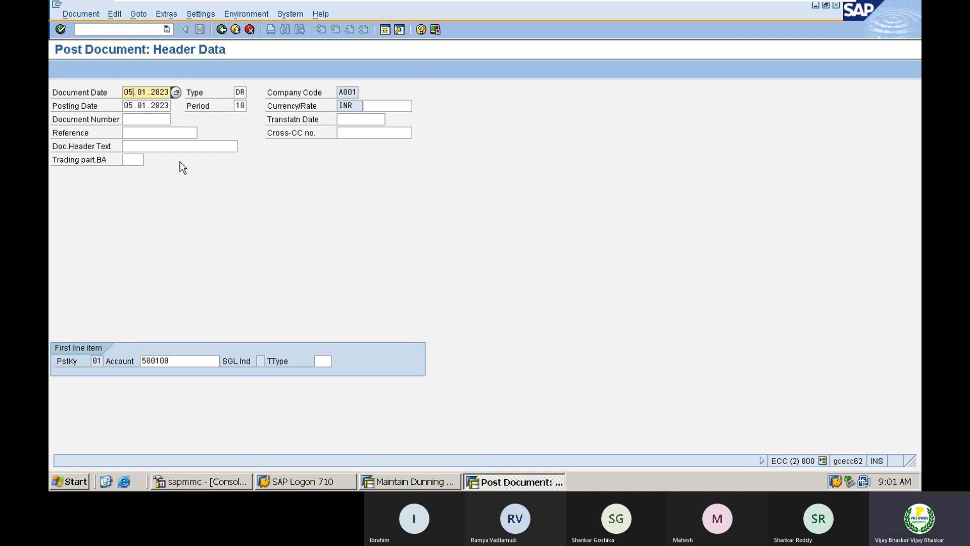
{"action": "key", "text": "Return"}
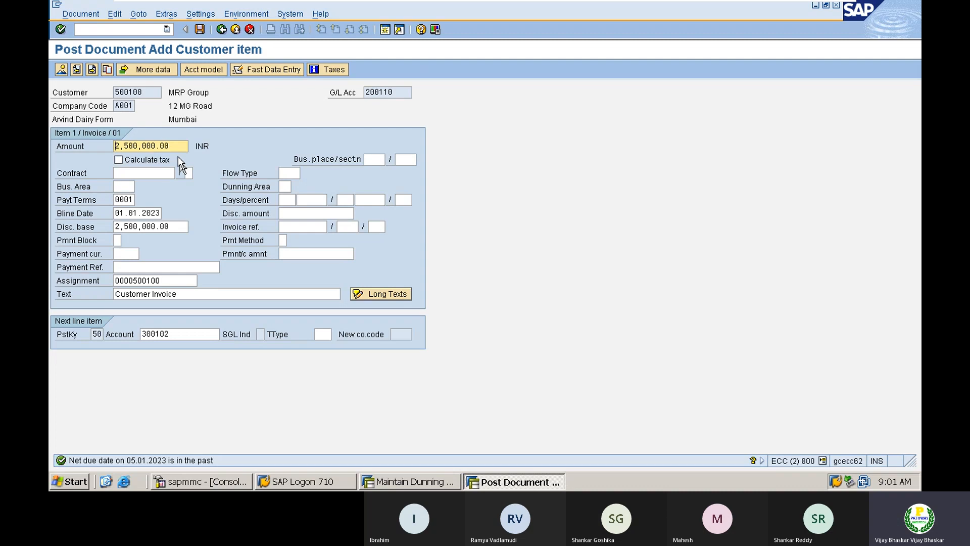
Set the customer line item's amount to 33333 INR, clear its discount base and continue to the document overview
{"action": "left_click", "coordinate": [174, 145]}
{"action": "key", "text": "shift+Home"}
{"action": "key", "text": "BackSpace"}
{"action": "type", "text": "30"}
{"action": "key", "text": "BackSpace"}
{"action": "type", "text": "3333"}
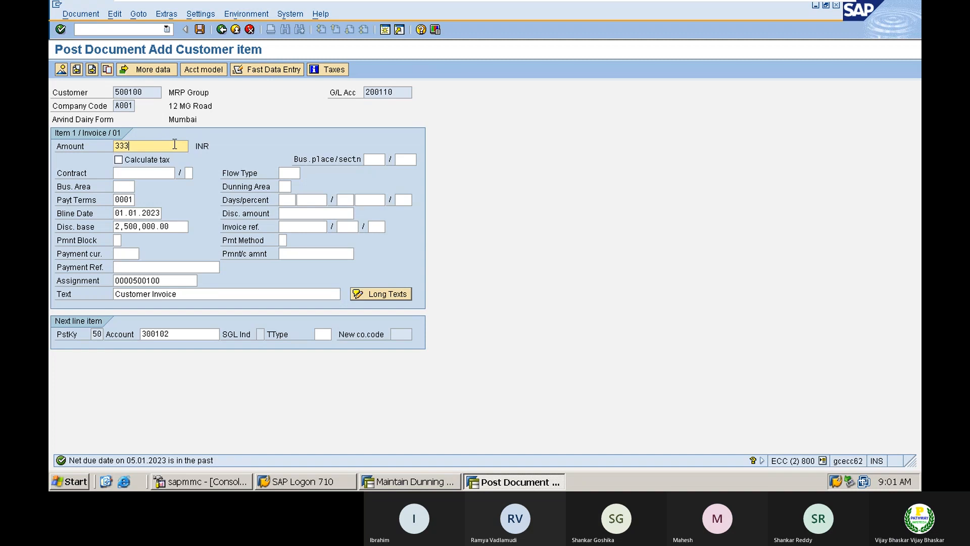
{"action": "left_click", "coordinate": [174, 227]}
{"action": "key", "text": "BackSpace"}
{"action": "key", "text": "BackSpace"}
{"action": "key", "text": "BackSpace"}
{"action": "key", "text": "BackSpace"}
{"action": "key", "text": "BackSpace"}
{"action": "key", "text": "BackSpace"}
{"action": "key", "text": "BackSpace"}
{"action": "key", "text": "BackSpace"}
{"action": "key", "text": "BackSpace"}
{"action": "key", "text": "BackSpace"}
{"action": "key", "text": "BackSpace"}
{"action": "key", "text": "BackSpace"}
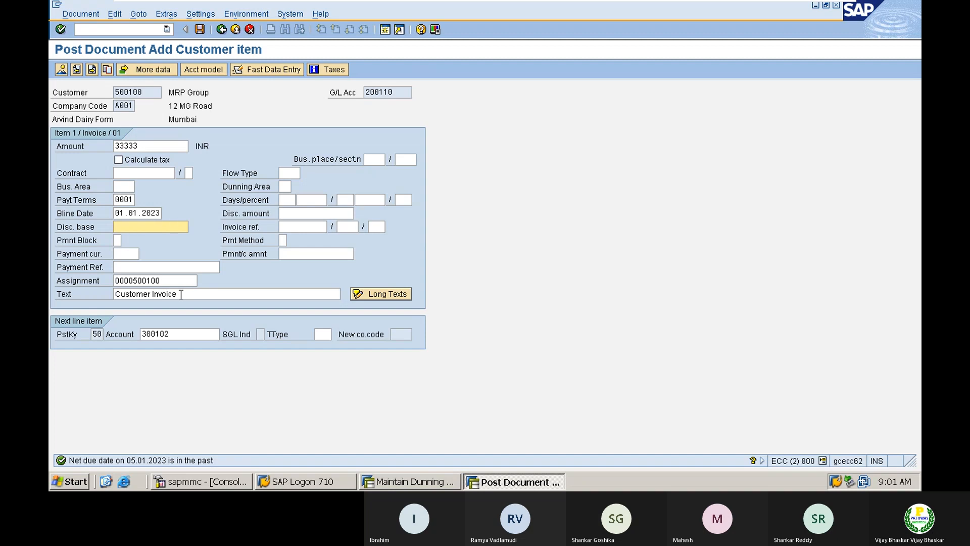
{"action": "key", "text": "Return"}
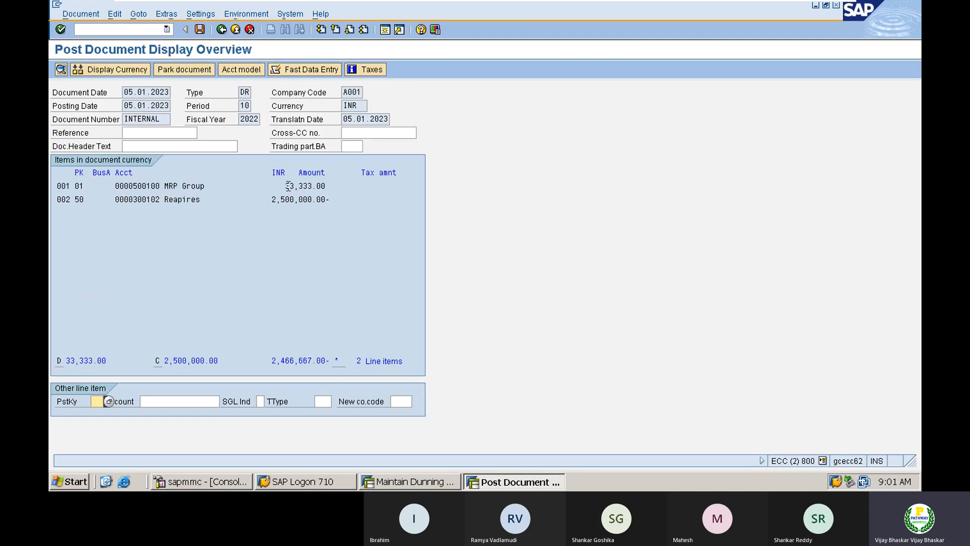
Set the Reapires G/L line item's amount to 33,333 INR
{"action": "left_click_drag", "start_coordinate": [287, 185], "coordinate": [313, 187]}
{"action": "left_click", "coordinate": [314, 187]}
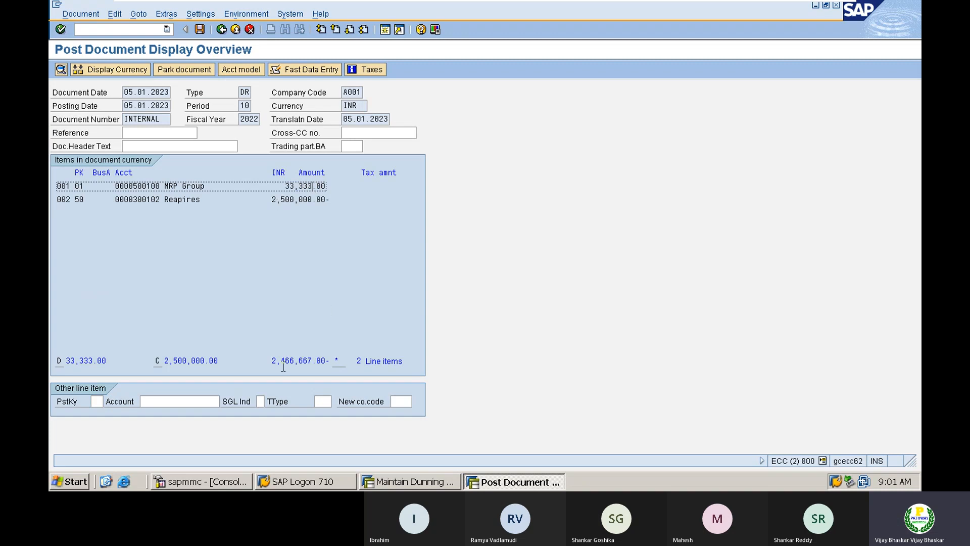
{"action": "double_click", "coordinate": [288, 199]}
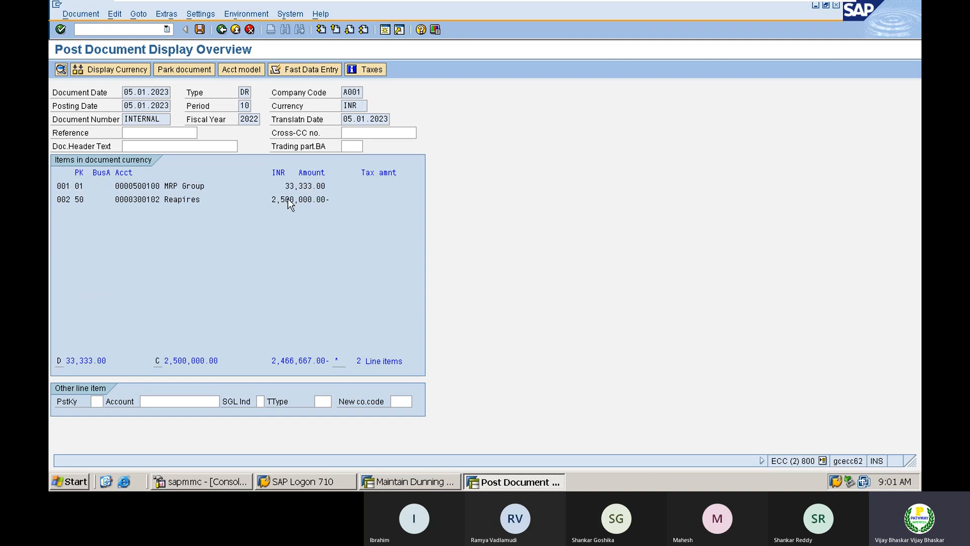
{"action": "key", "text": "Delete"}
{"action": "key", "text": "Delete"}
{"action": "key", "text": "Delete"}
{"action": "key", "text": "Delete"}
{"action": "key", "text": "Delete"}
{"action": "key", "text": "Delete"}
{"action": "key", "text": "Delete"}
{"action": "key", "text": "Delete"}
{"action": "key", "text": "Delete"}
{"action": "key", "text": "Delete"}
{"action": "key", "text": "Delete"}
{"action": "key", "text": "Delete"}
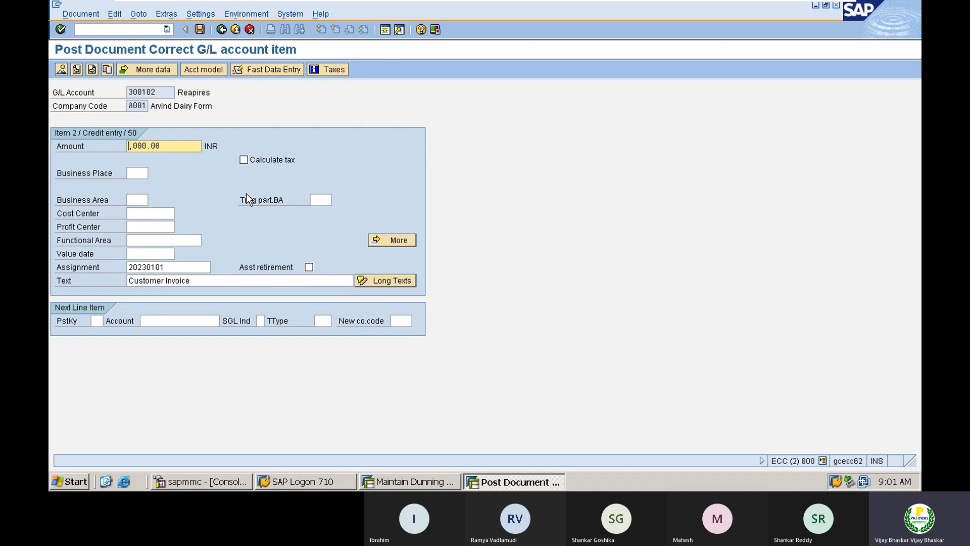
{"action": "type", "text": "33,333"}
{"action": "key", "text": "Return"}
Return to the document overview, post the second customer invoice and close the posting message
{"action": "left_click", "coordinate": [62, 70]}
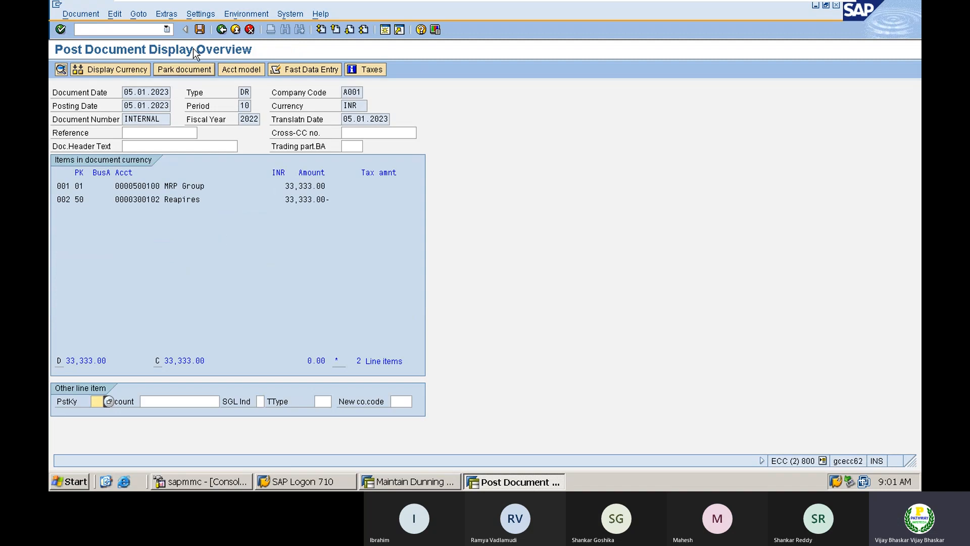
{"action": "left_click", "coordinate": [200, 30]}
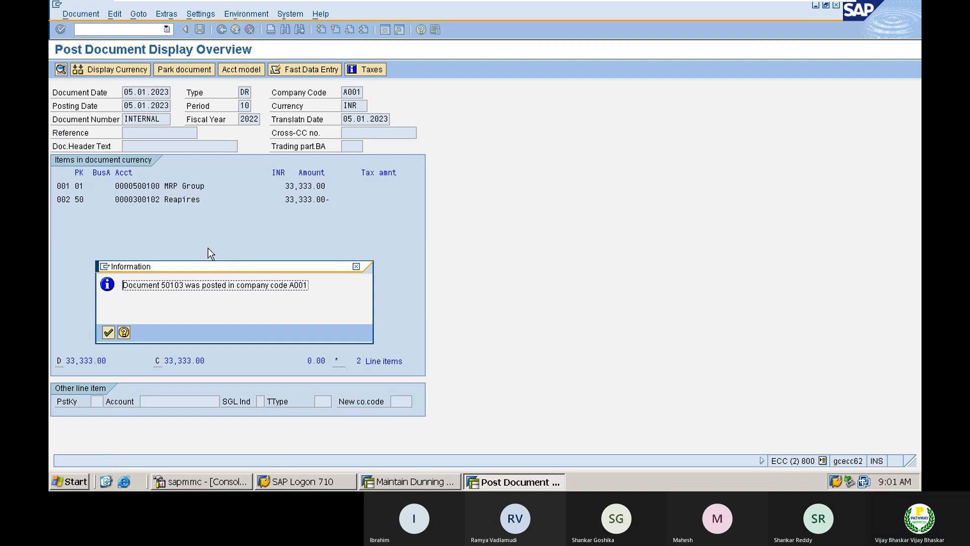
{"action": "key", "text": "Return"}
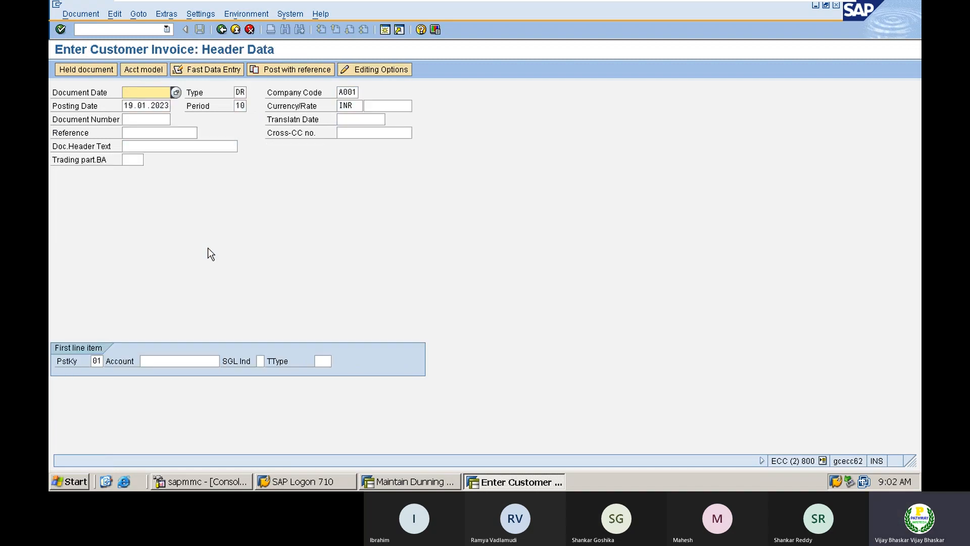
Display the MRP Group customer's open line items in company code A001 with transaction FBL5N
{"action": "left_click", "coordinate": [104, 28]}
{"action": "type", "text": "/nfbl5"}
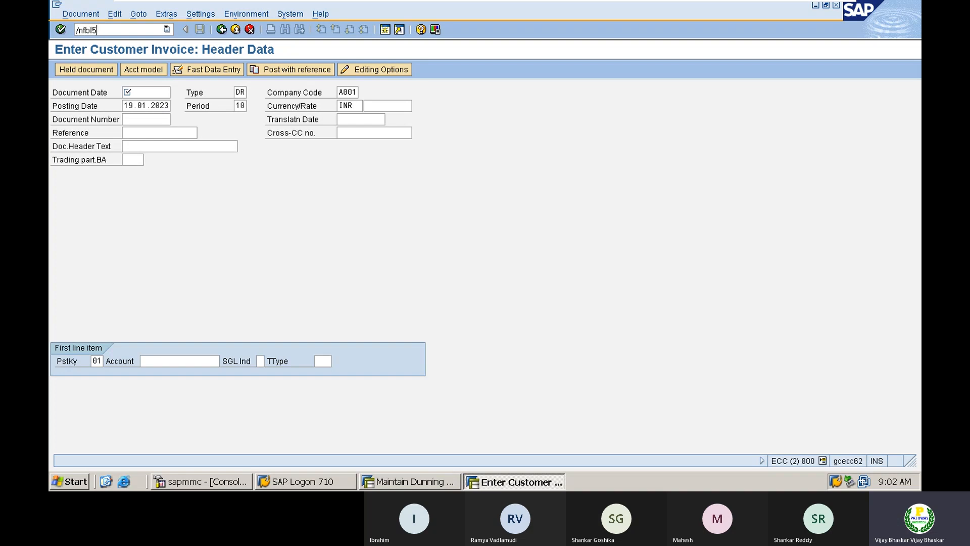
{"action": "key", "text": "Return"}
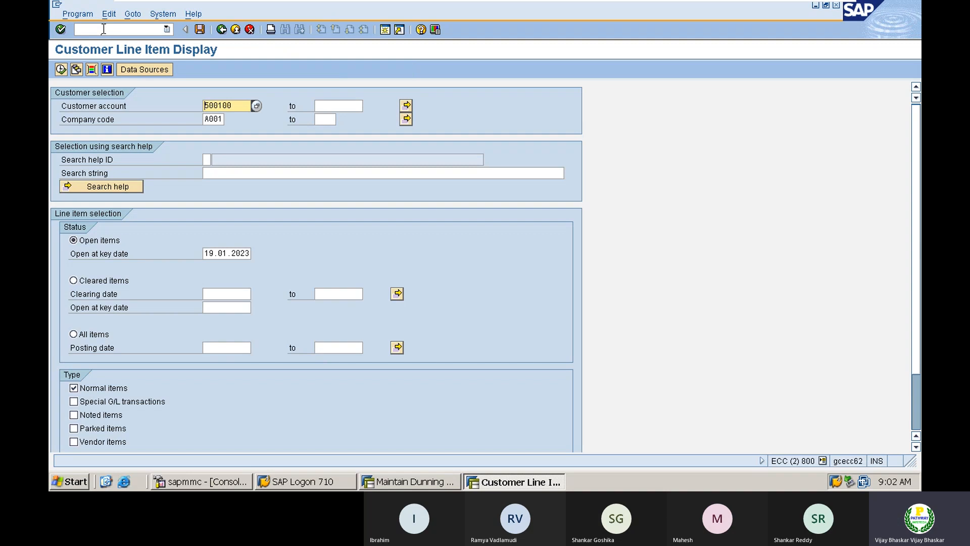
{"action": "left_click", "coordinate": [60, 70]}
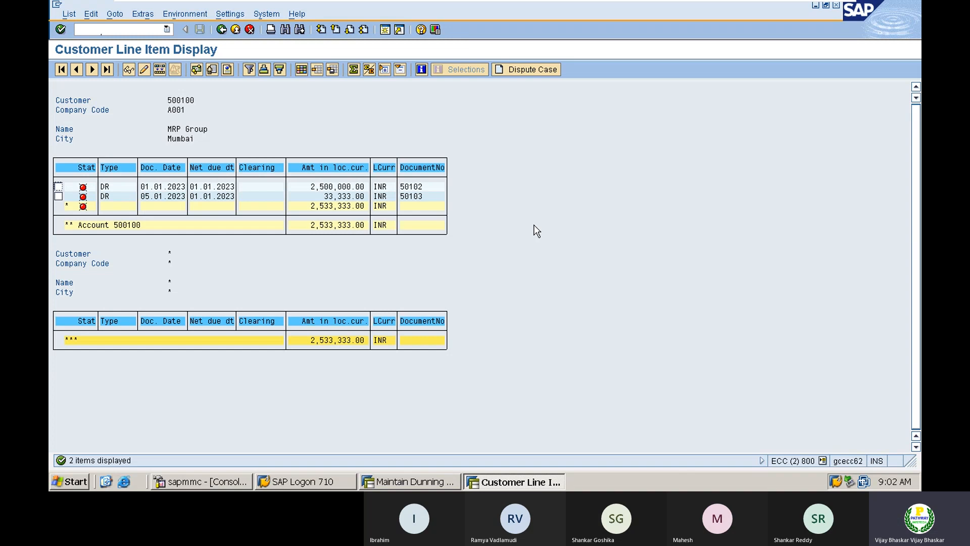
Switch to the SAP session with the dunning procedure list and start the dunning run transaction F150
{"action": "left_click", "coordinate": [395, 479]}
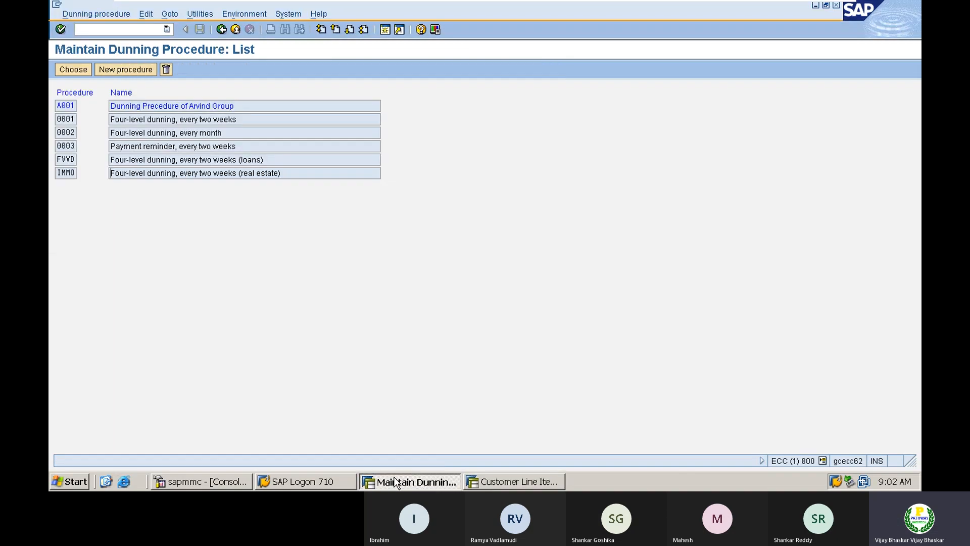
{"action": "left_click", "coordinate": [109, 28]}
{"action": "type", "text": "/nf150"}
{"action": "key", "text": "Return"}
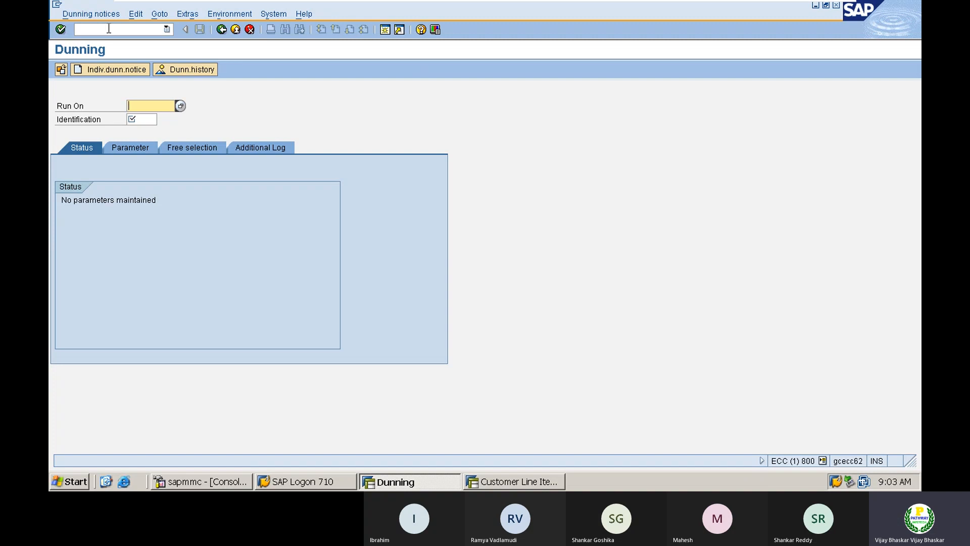
Define the dunning run with run date 15.01.2023 and identification A001, checking the invoice dates, and open its parameters
{"action": "type", "text": "15012023"}
{"action": "left_click", "coordinate": [498, 479]}
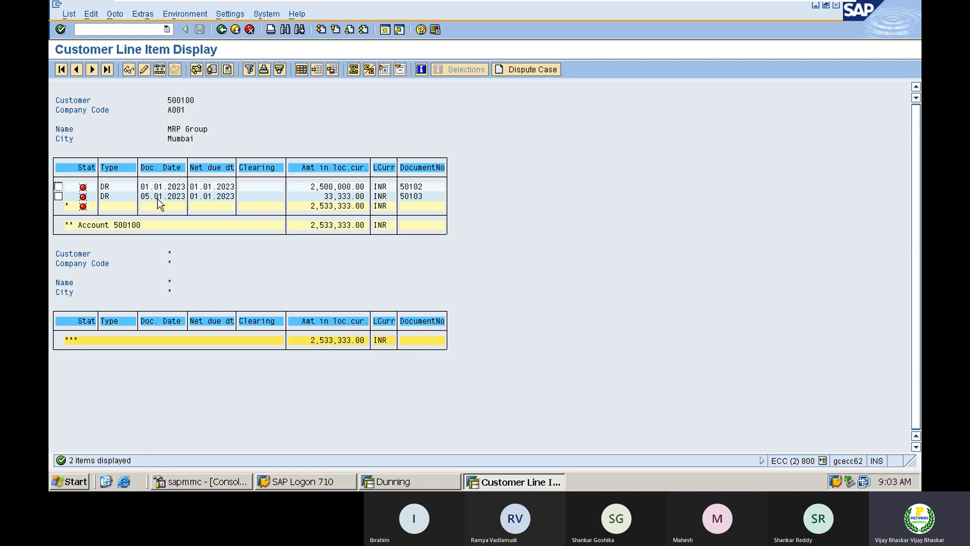
{"action": "key", "text": "alt+Tab"}
{"action": "key", "text": "Tab"}
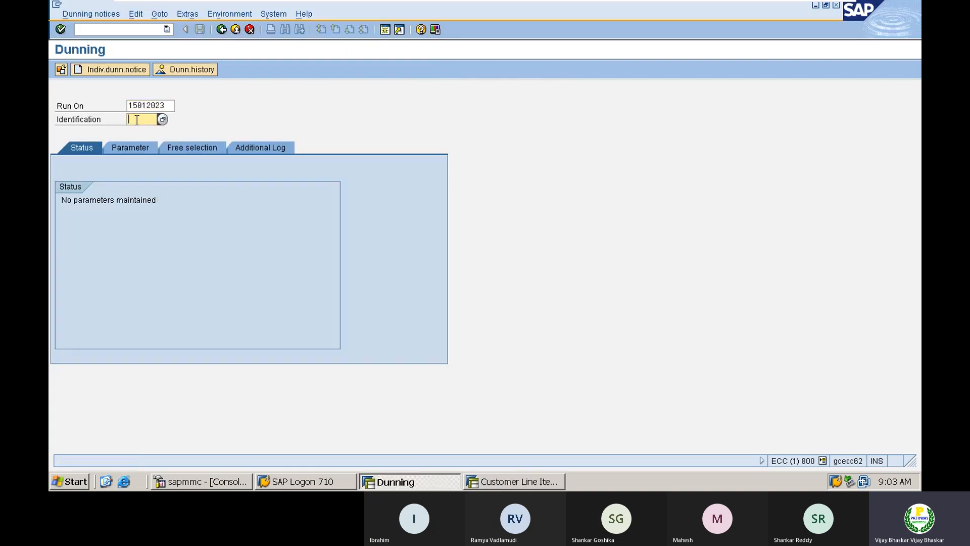
{"action": "type", "text": "A001"}
{"action": "key", "text": "Tab"}
{"action": "key", "text": "Return"}
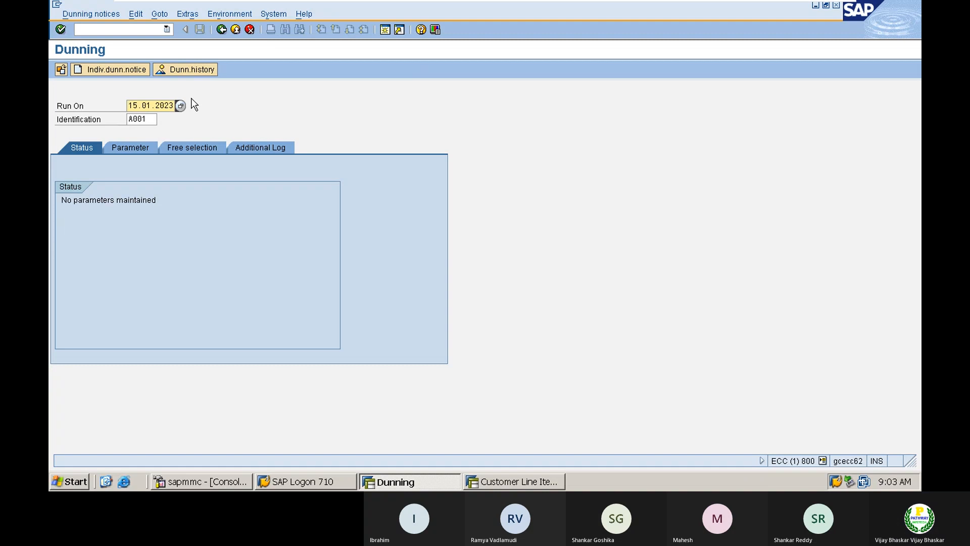
{"action": "left_click", "coordinate": [122, 147]}
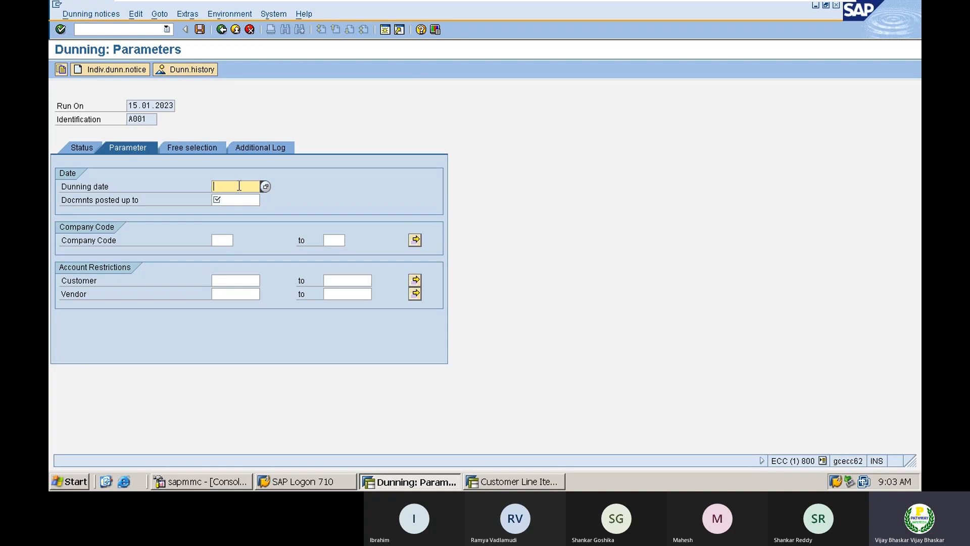
Set both the dunning date and the documents-posted-up-to date of the run to 15.01.2023
{"action": "type", "text": "15"}
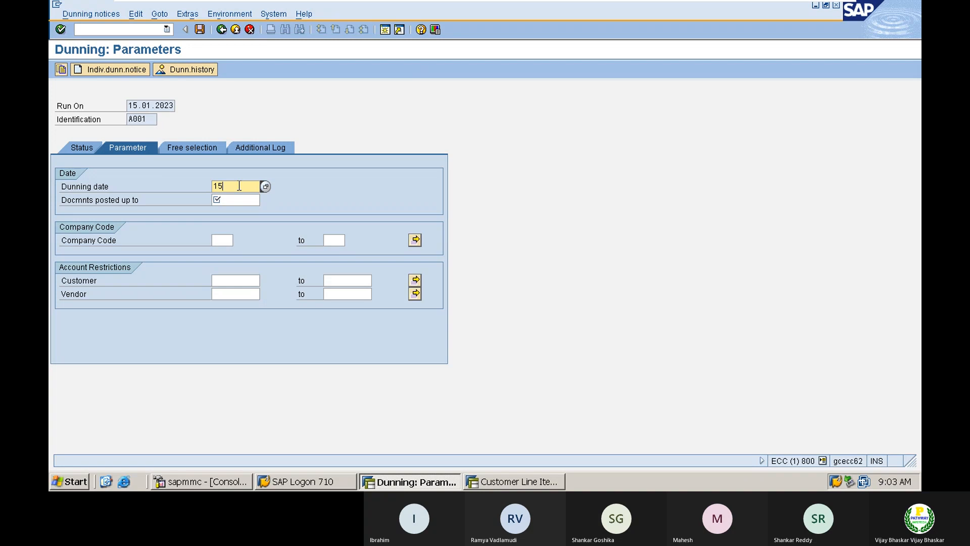
{"action": "type", "text": "012023"}
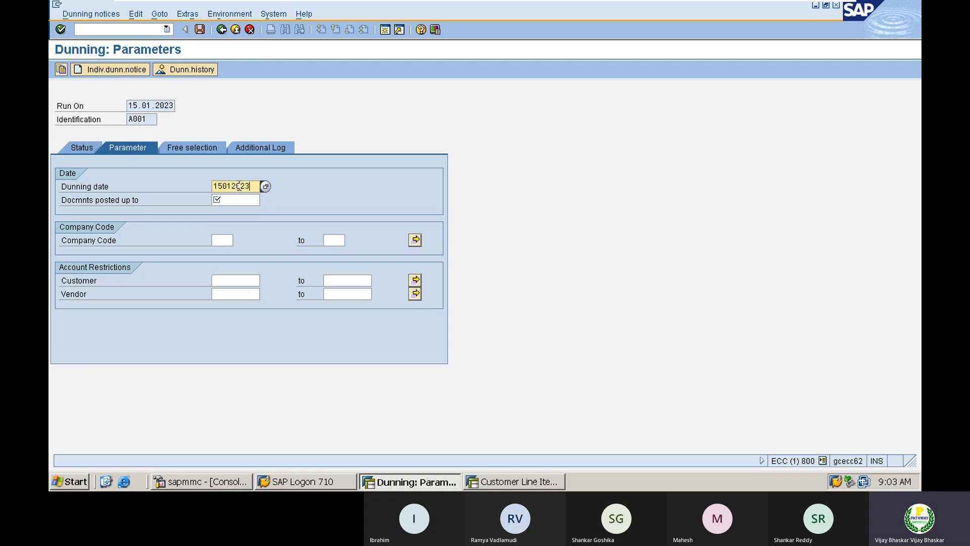
{"action": "left_click_drag", "start_coordinate": [253, 187], "coordinate": [205, 187]}
{"action": "key", "text": "ctrl+c"}
{"action": "left_click", "coordinate": [224, 199]}
{"action": "key", "text": "ctrl+v"}
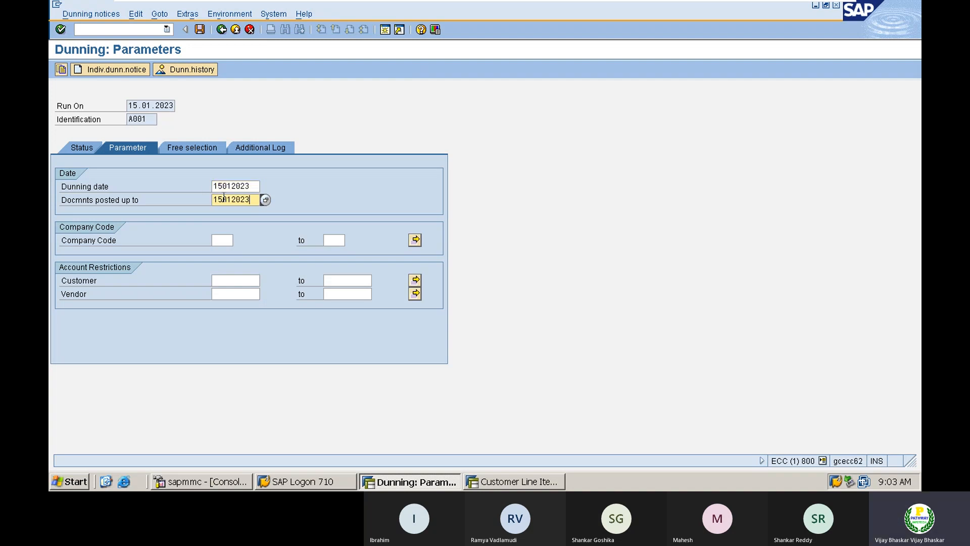
Restrict the dunning run to company code A001 and the MRP Group customer, copying the customer number from the line item display
{"action": "left_click", "coordinate": [222, 241]}
{"action": "type", "text": "AC01"}
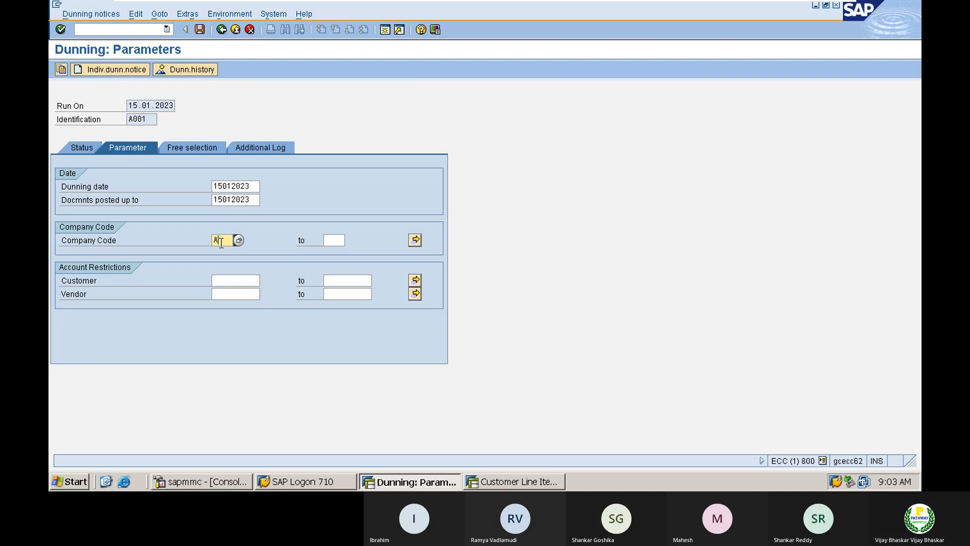
{"action": "left_click", "coordinate": [234, 280]}
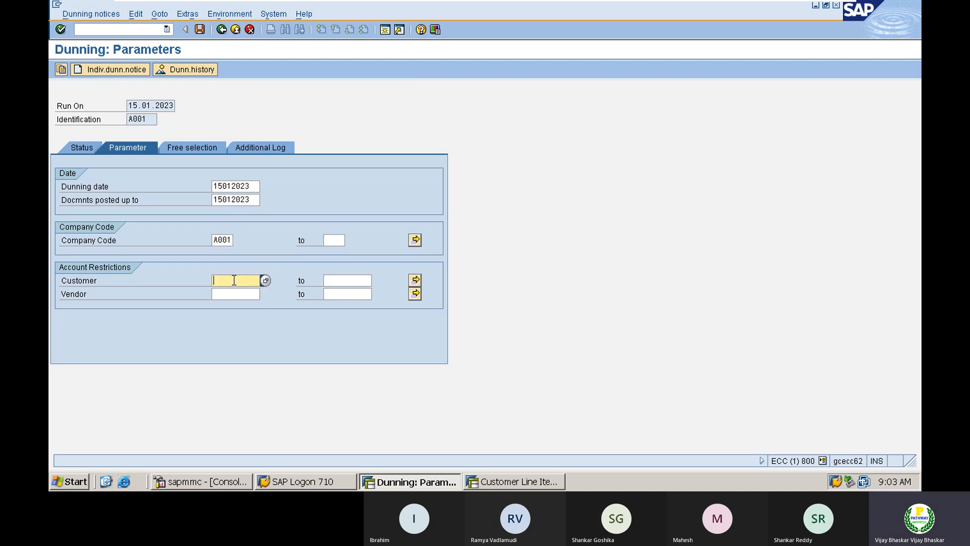
{"action": "key", "text": "alt+Tab"}
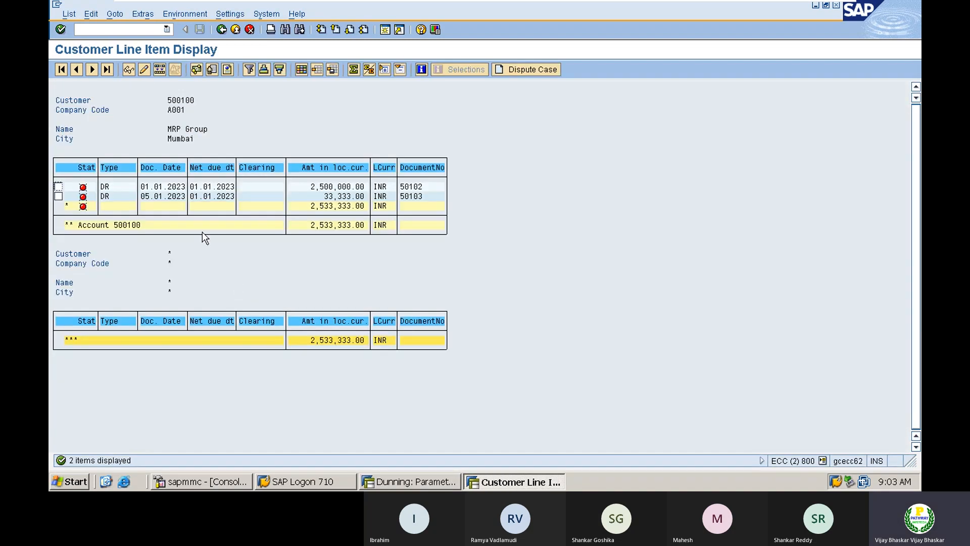
{"action": "left_click_drag", "start_coordinate": [167, 104], "coordinate": [179, 101]}
{"action": "key", "text": "alt+Tab"}
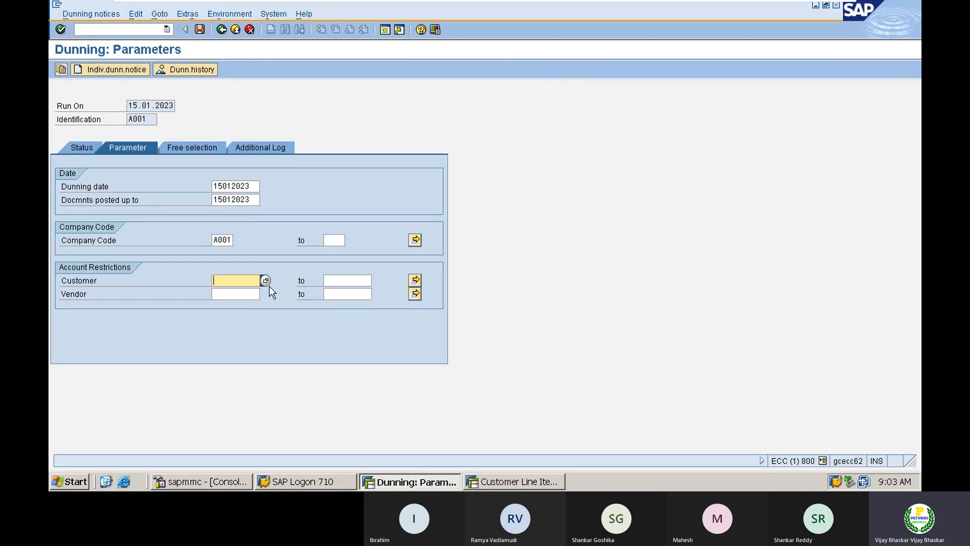
{"action": "key", "text": "ctrl+v"}
{"action": "key", "text": "Return"}
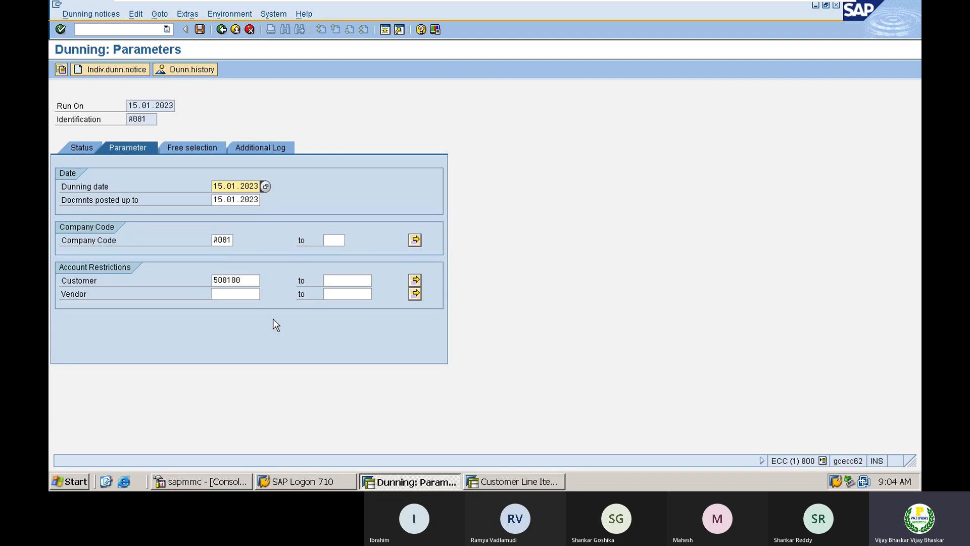
Enter the MRP Group customer's number for the additional log and save the dunning run parameters
{"action": "left_click", "coordinate": [190, 151]}
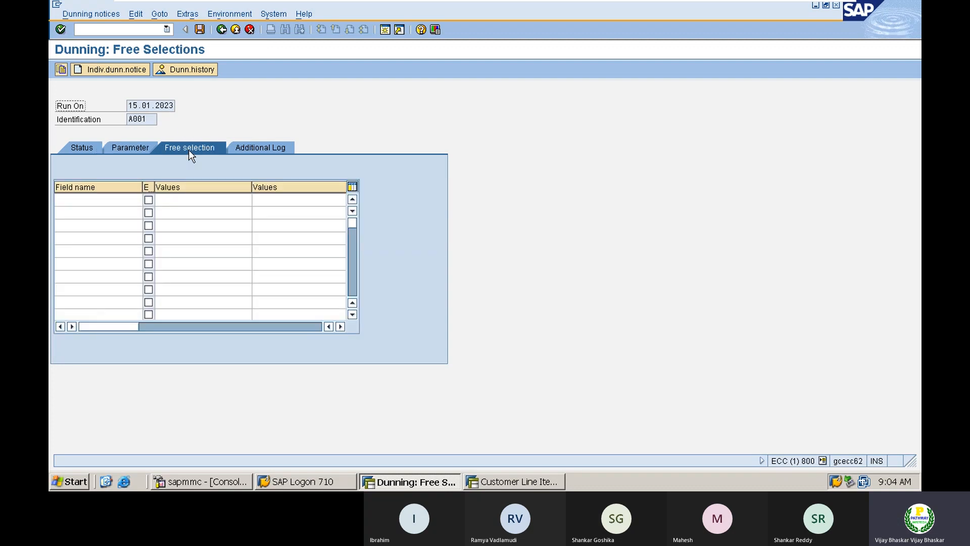
{"action": "left_click", "coordinate": [277, 147]}
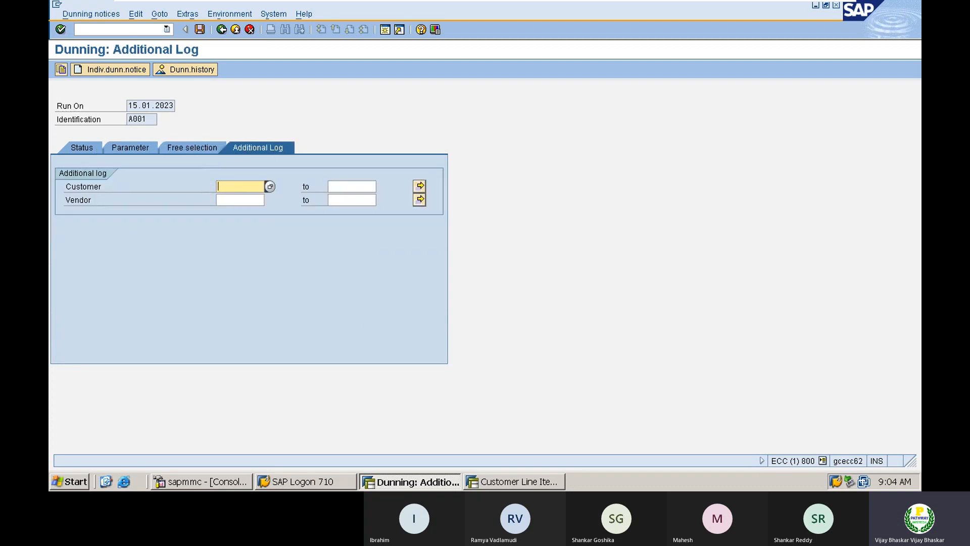
{"action": "key", "text": "ctrl+v"}
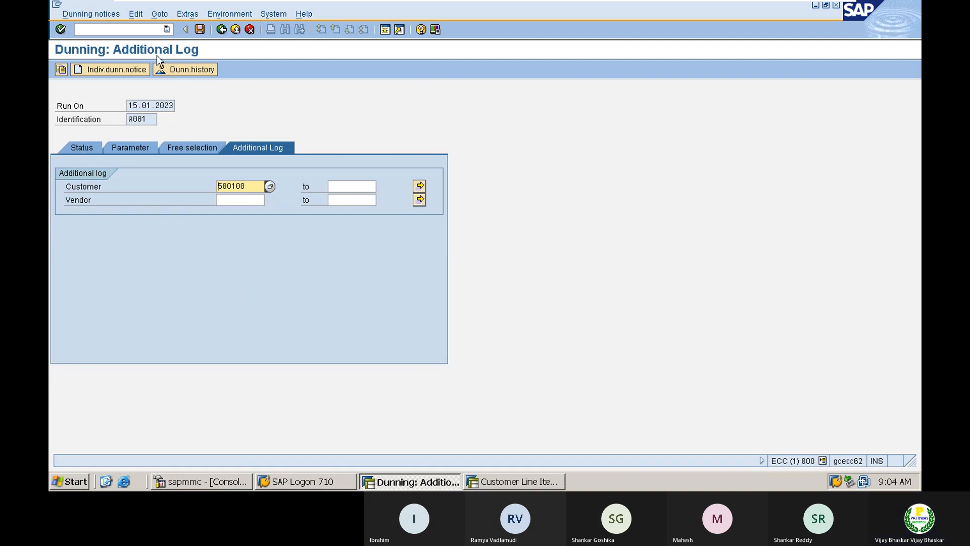
{"action": "left_click", "coordinate": [201, 29]}
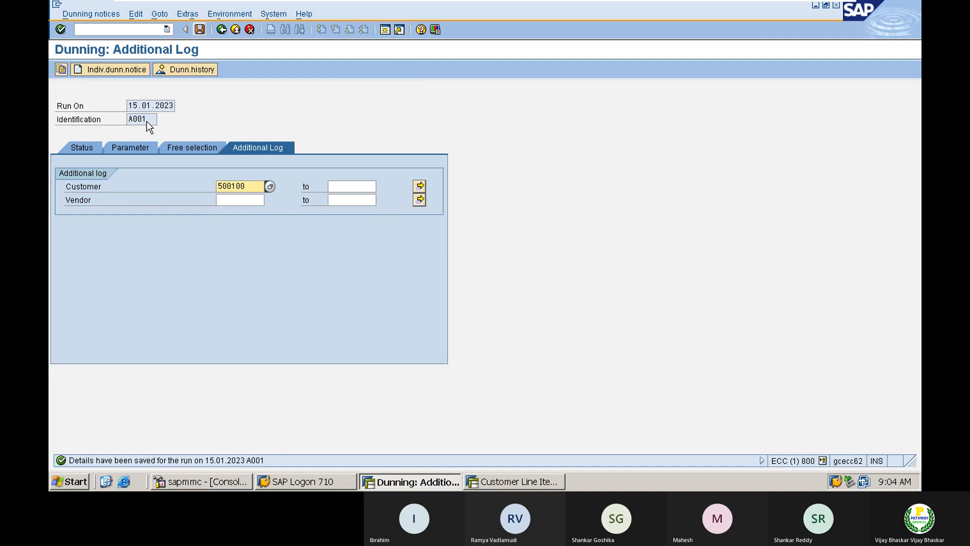
Schedule the dunning selection to start immediately and refresh the run status until the selection is complete
{"action": "left_click", "coordinate": [86, 147]}
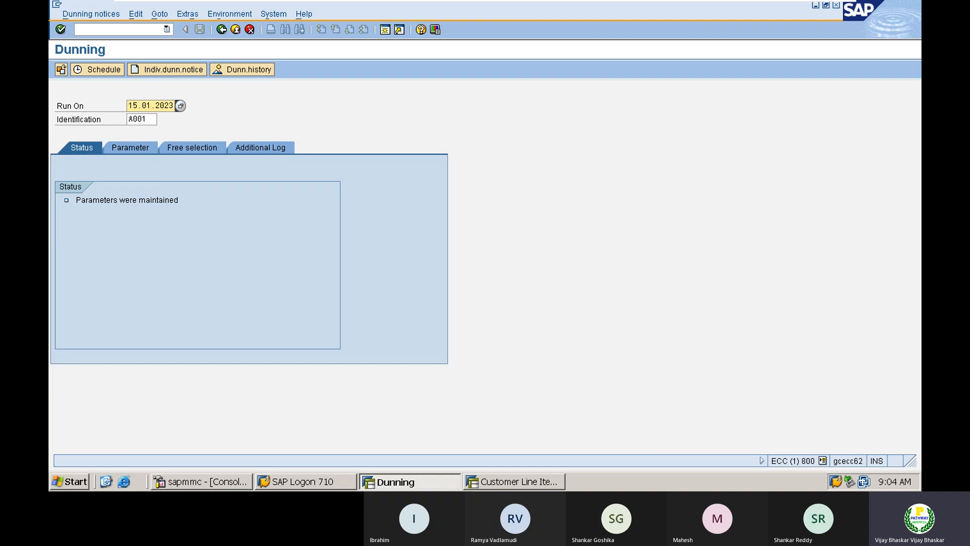
{"action": "left_click", "coordinate": [104, 69]}
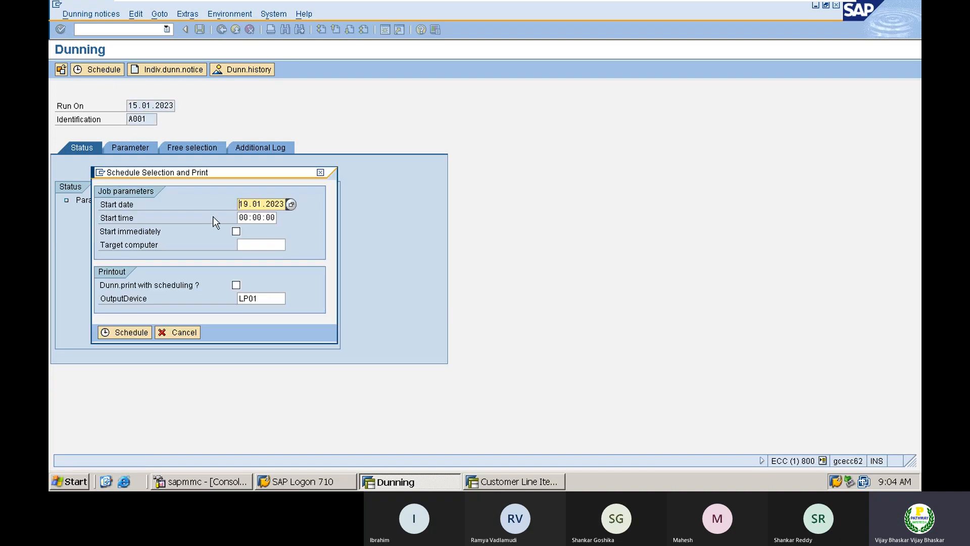
{"action": "left_click", "coordinate": [236, 231]}
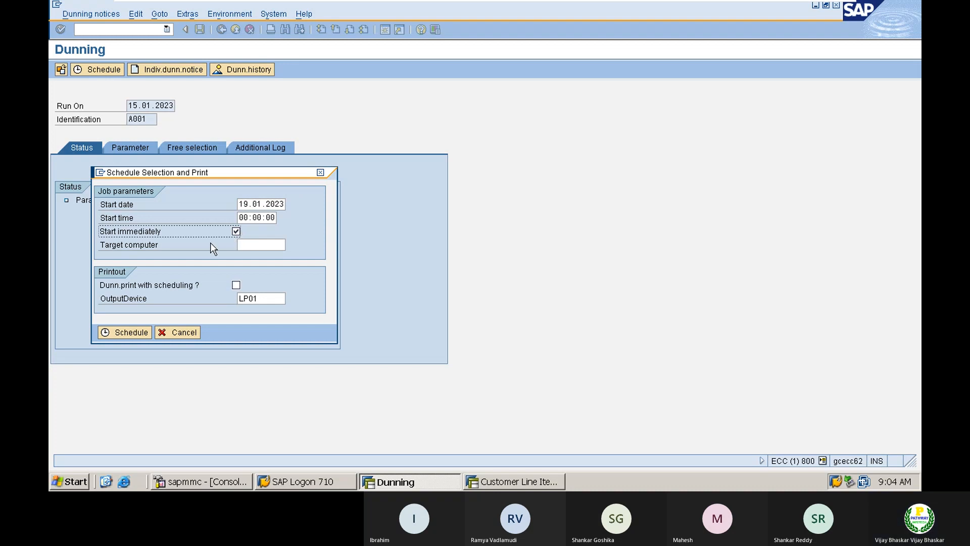
{"action": "left_click", "coordinate": [126, 333]}
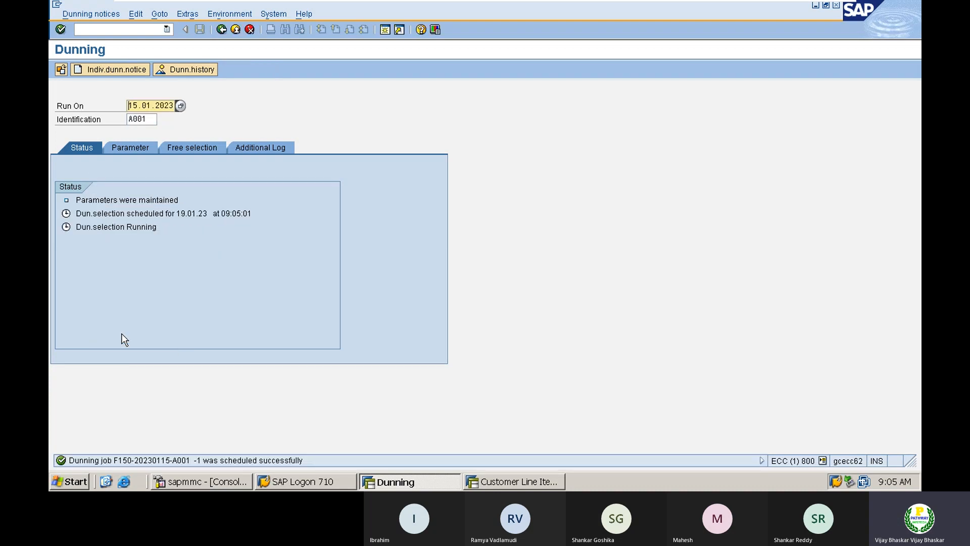
{"action": "key", "text": "Return"}
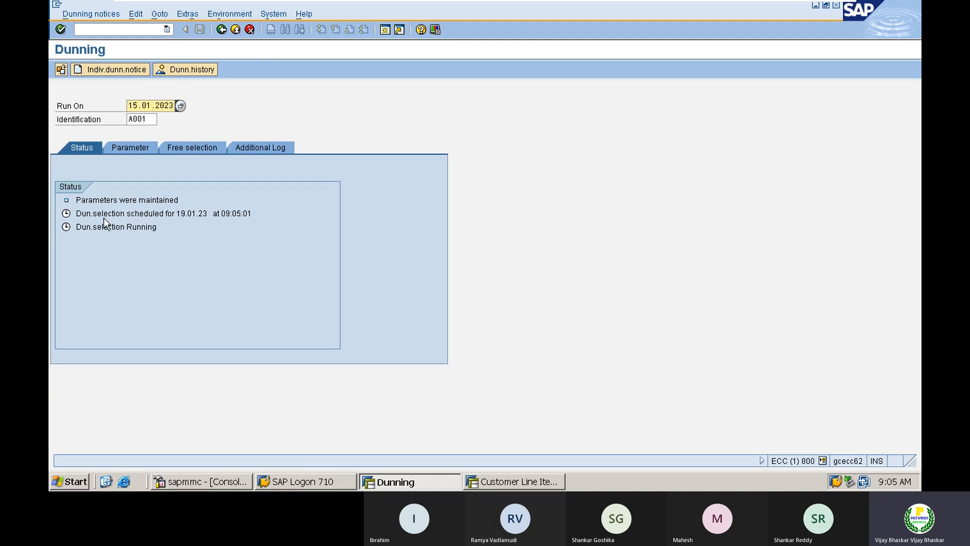
{"action": "key", "text": "Return"}
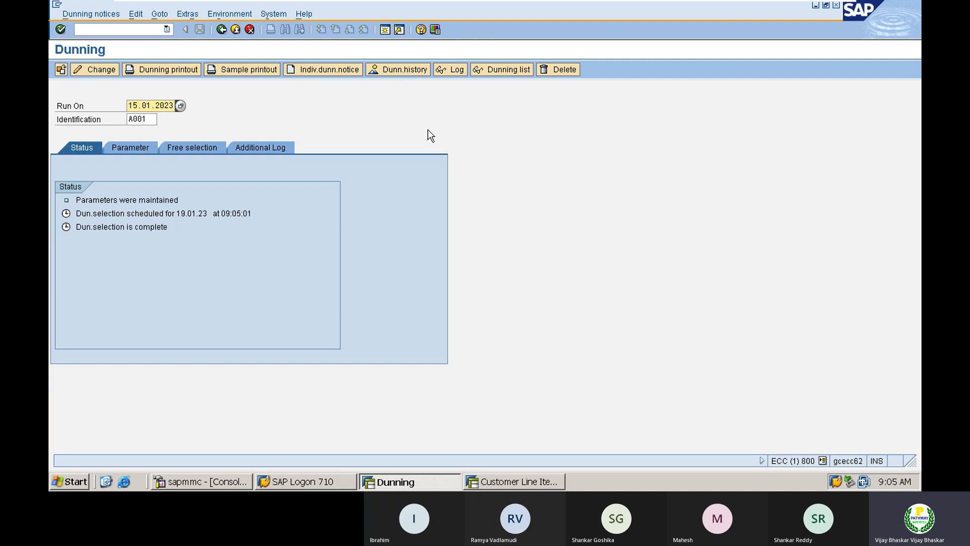
Display the dunning list without a variant, review the proposed items for MRP Group and return to the run
{"action": "left_click", "coordinate": [501, 69]}
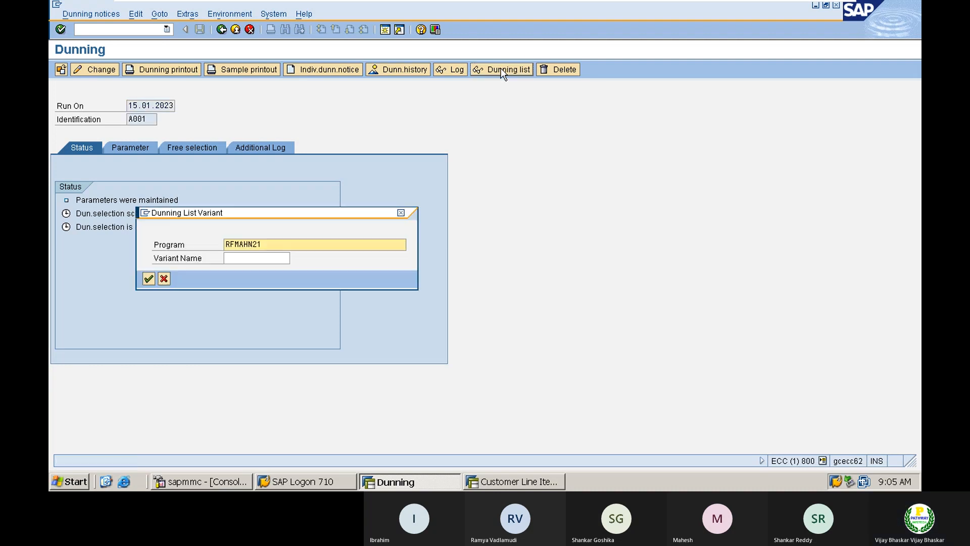
{"action": "left_click", "coordinate": [146, 280]}
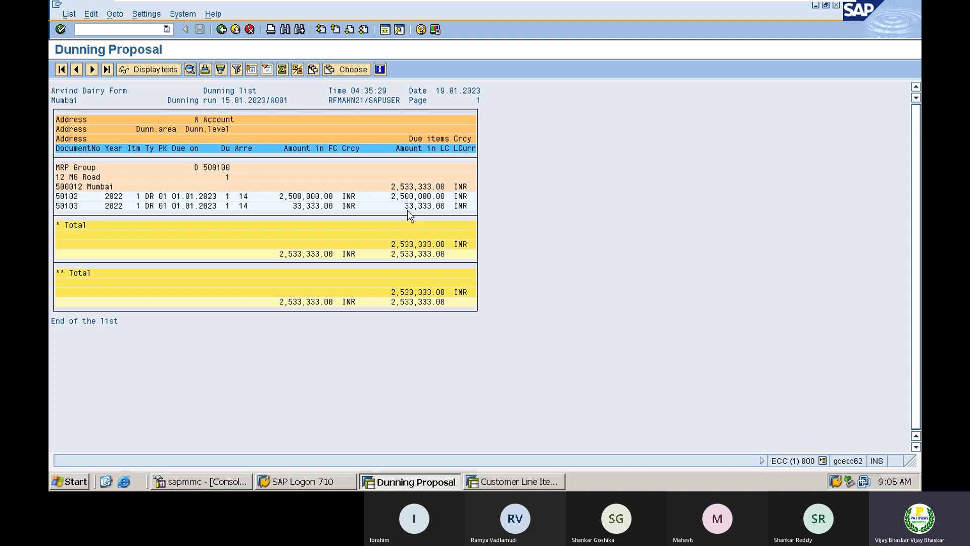
{"action": "left_click", "coordinate": [221, 29]}
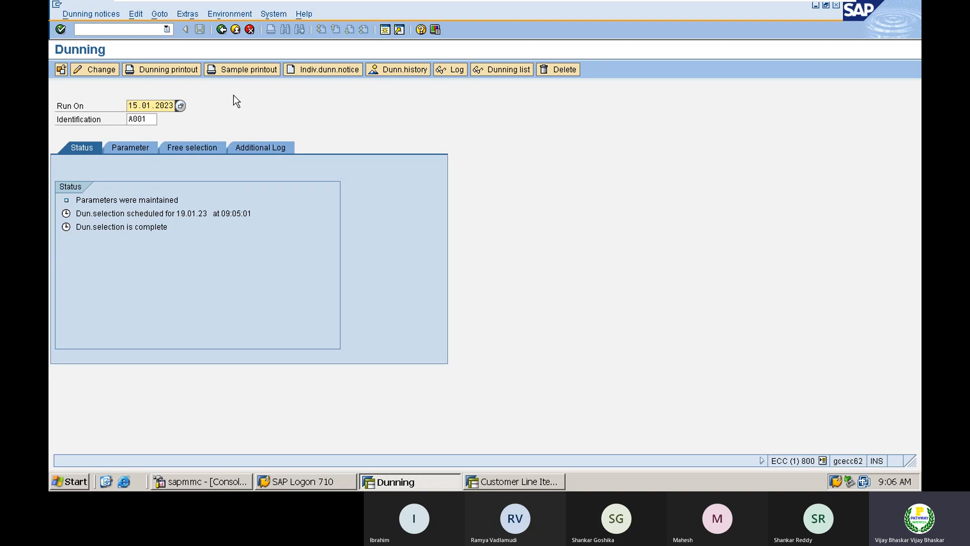
Schedule the dunning printout to start immediately on output device LP01 and refresh the run status
{"action": "left_click", "coordinate": [175, 73]}
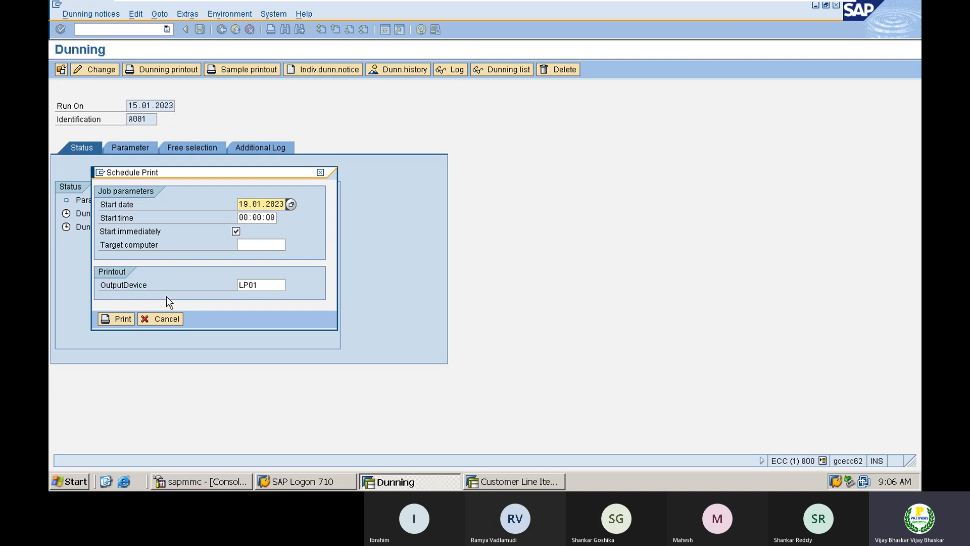
{"action": "left_click", "coordinate": [118, 318]}
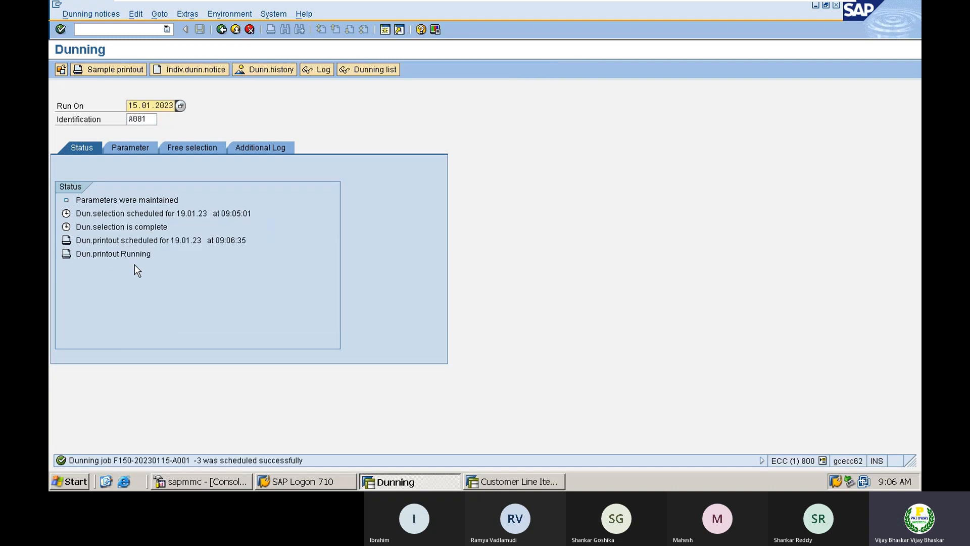
{"action": "key", "text": "Return"}
{"action": "key", "text": "Return"}
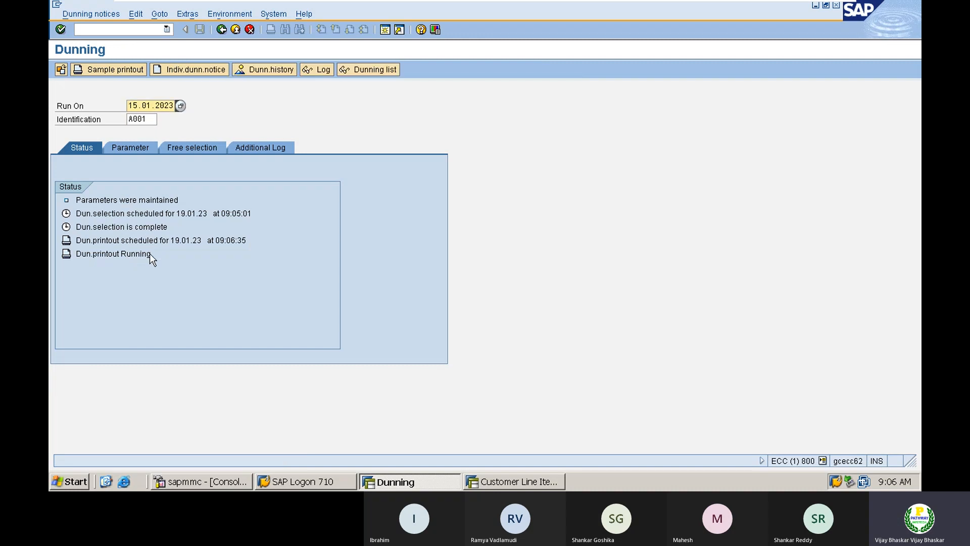
{"action": "key", "text": "Return"}
{"action": "key", "text": "Return"}
Display the dunning history for account type D in company code A001 and open the dunning notice of the 15.01.2023 run
{"action": "left_click", "coordinate": [273, 69]}
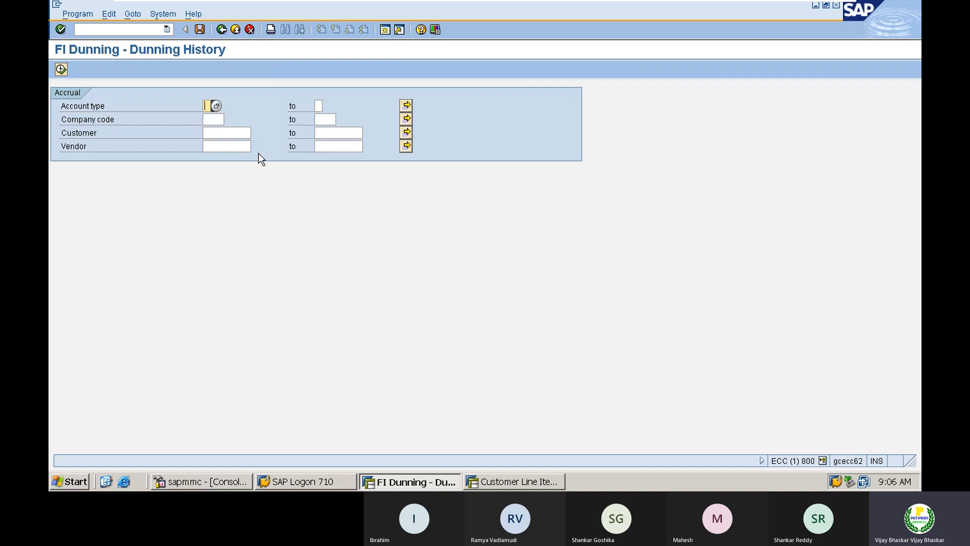
{"action": "type", "text": "d"}
{"action": "key", "text": "Tab"}
{"action": "key", "text": "Tab"}
{"action": "key", "text": "Tab"}
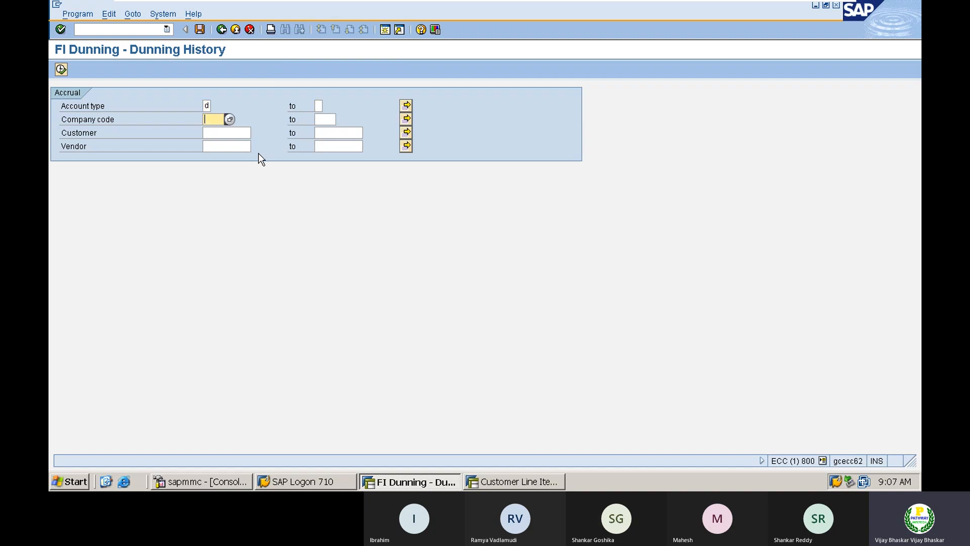
{"action": "type", "text": "A001"}
{"action": "key", "text": "Tab"}
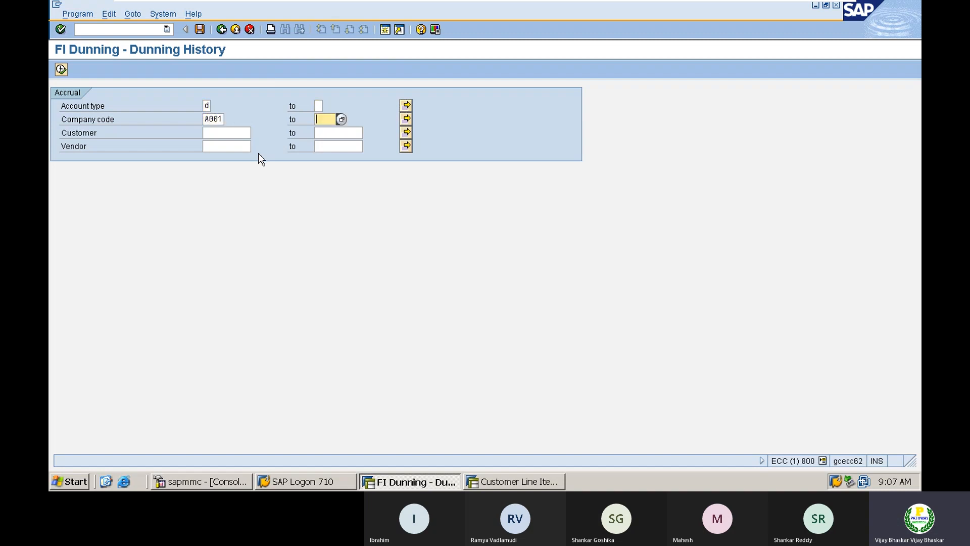
{"action": "left_click", "coordinate": [60, 69]}
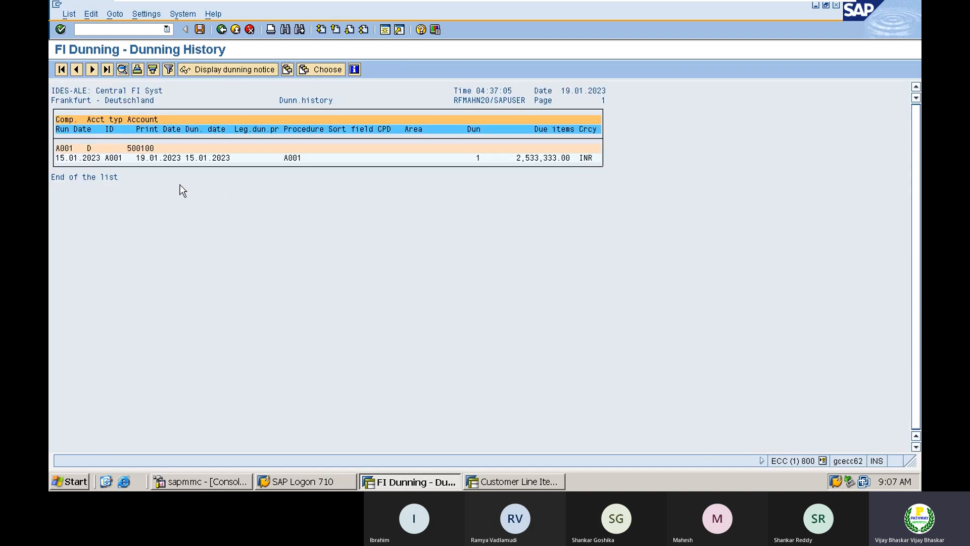
{"action": "left_click", "coordinate": [102, 158]}
{"action": "left_click", "coordinate": [232, 70]}
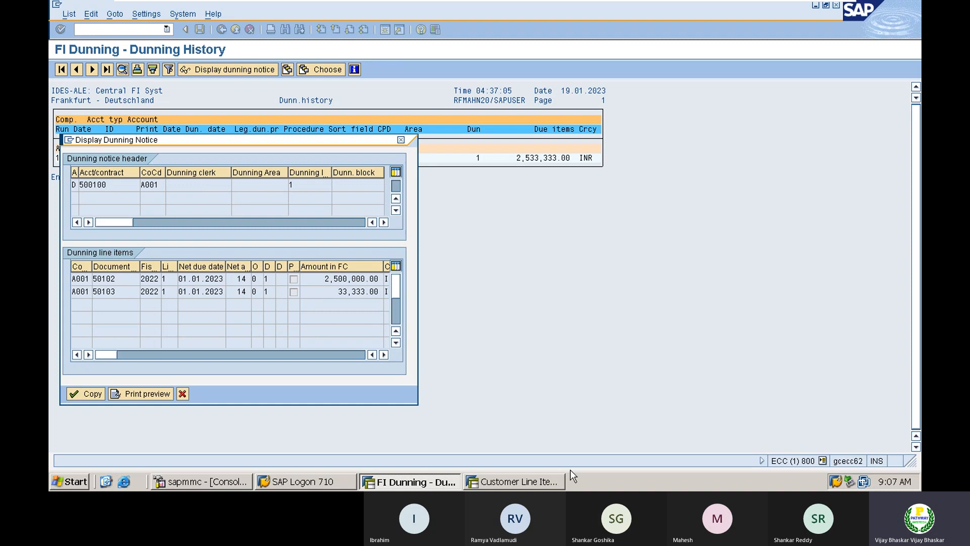
In the line item session, open the MRP Group customer master from the invoice and check its dunning level and last dunned date
{"action": "left_click", "coordinate": [525, 486]}
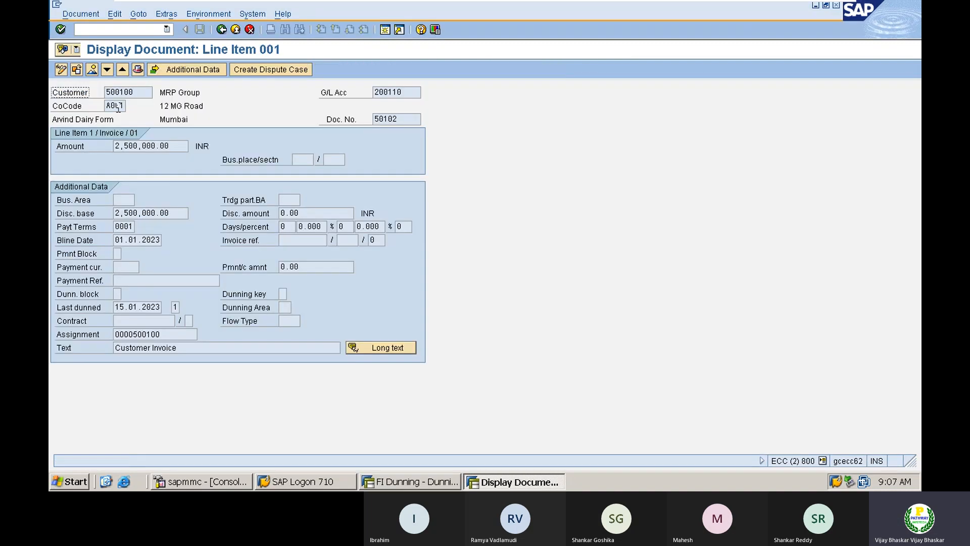
{"action": "double_click", "coordinate": [120, 94]}
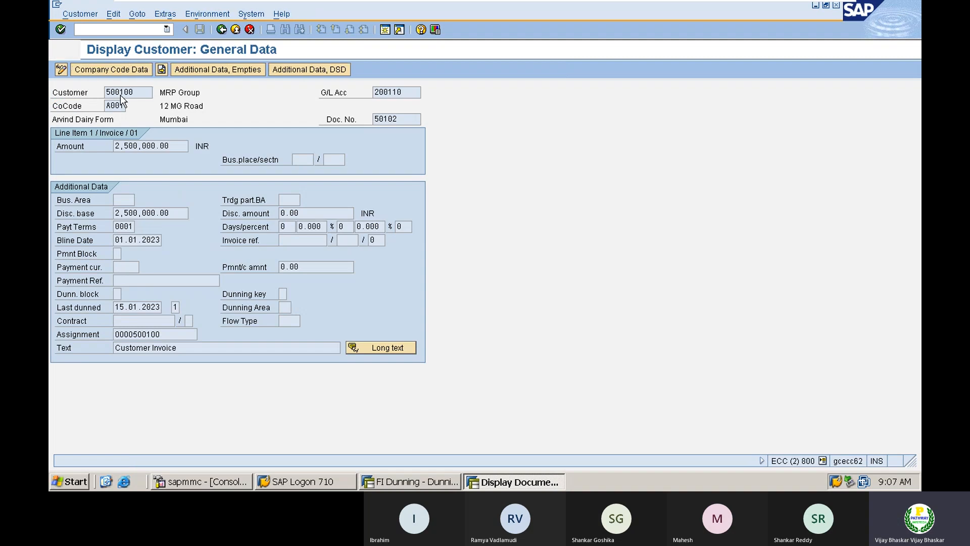
{"action": "double_click", "coordinate": [120, 95]}
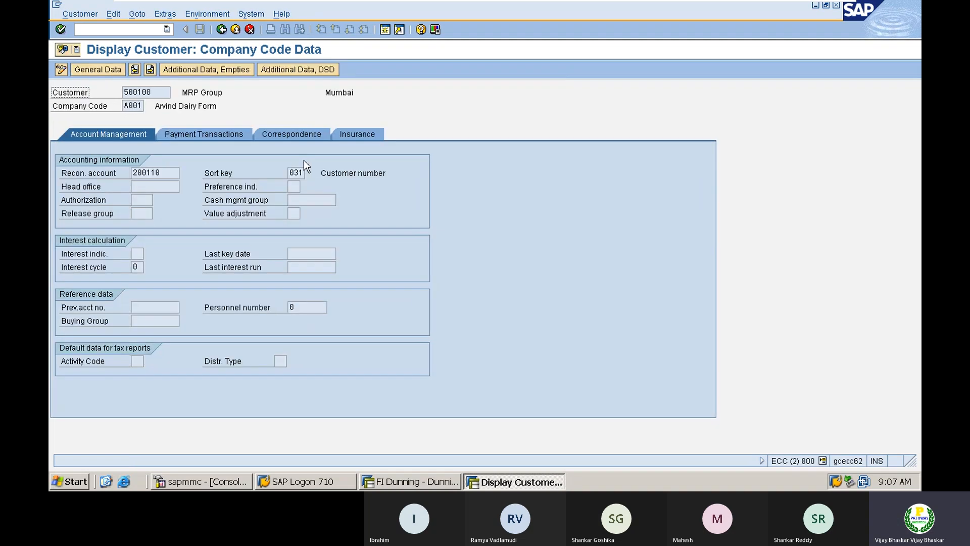
{"action": "left_click", "coordinate": [283, 134]}
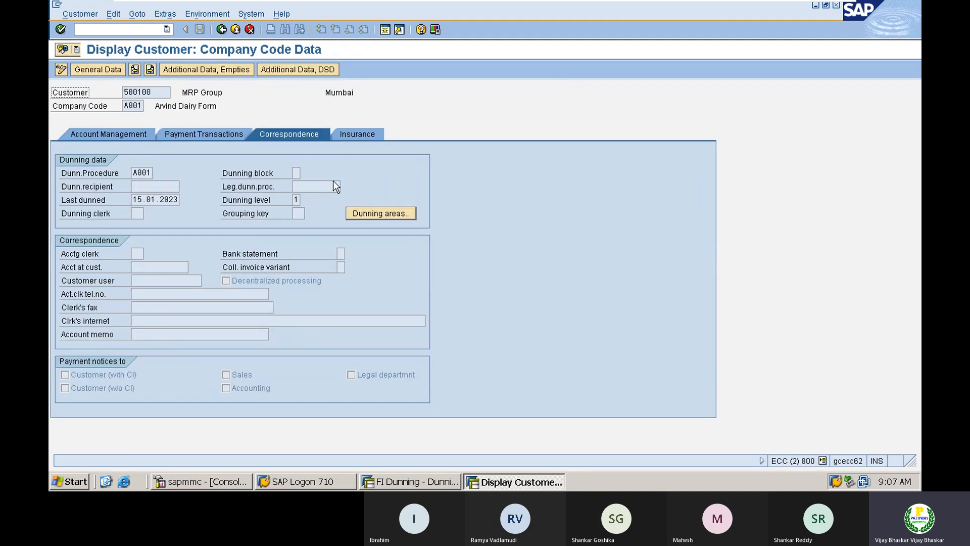
{"action": "left_click", "coordinate": [295, 200]}
{"action": "left_click_drag", "start_coordinate": [295, 200], "coordinate": [303, 200]}
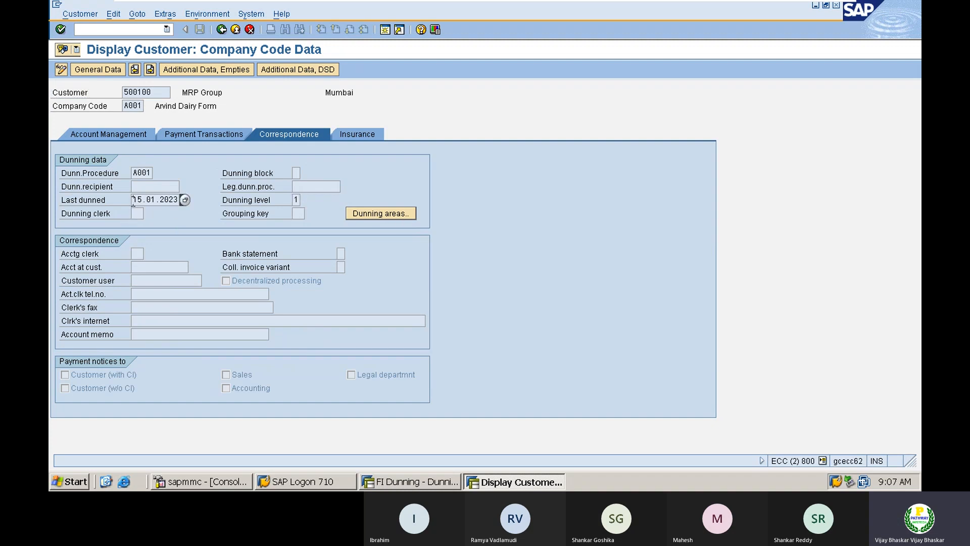
{"action": "left_click_drag", "start_coordinate": [133, 200], "coordinate": [185, 199]}
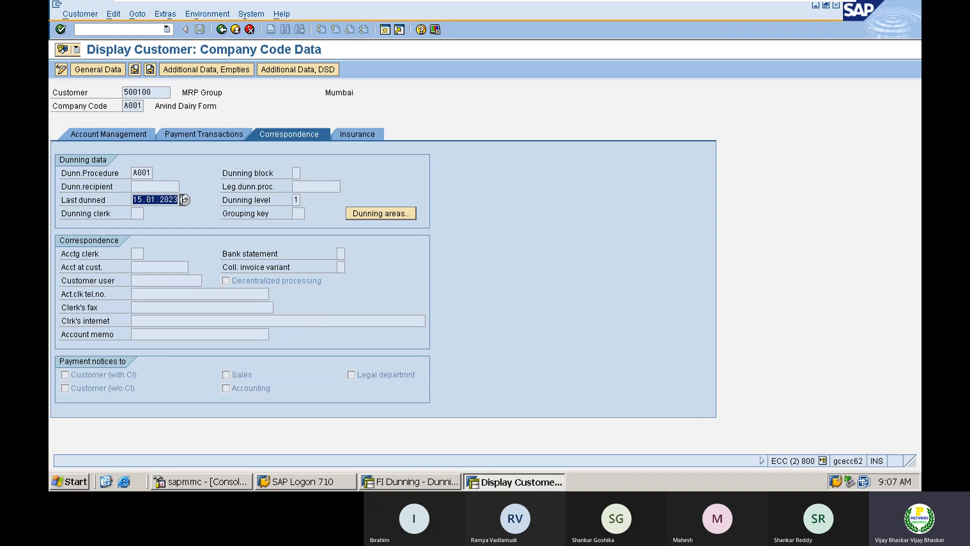
Return to the dunning history session, preview the printed dunning notice and read its address, due items, dunning charge and totals
{"action": "left_click", "coordinate": [183, 201]}
{"action": "key", "text": "alt+Tab"}
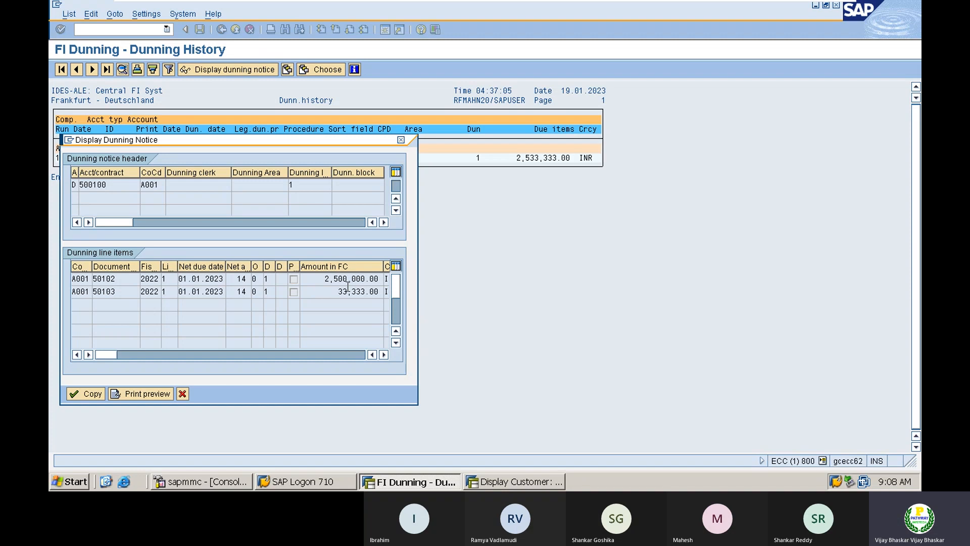
{"action": "left_click", "coordinate": [137, 393]}
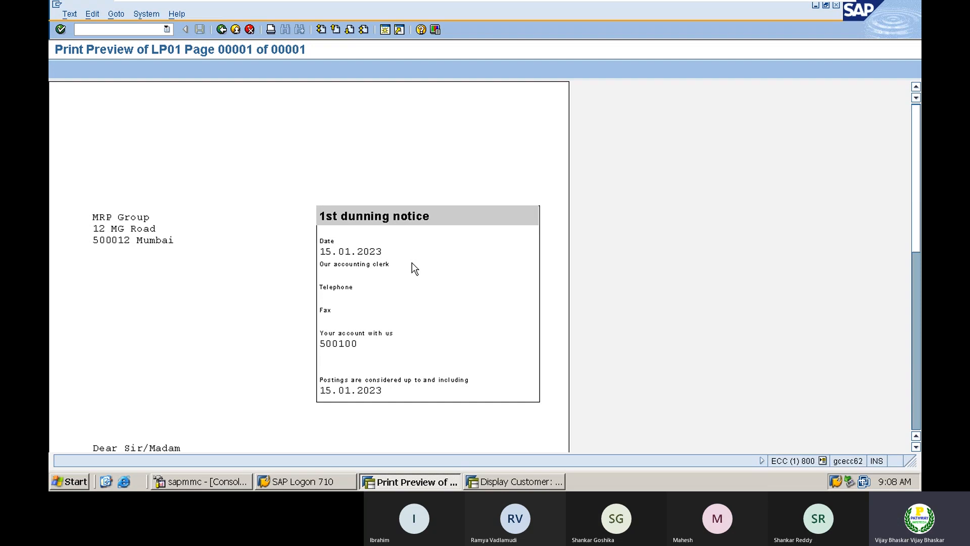
{"action": "scroll", "coordinate": [411, 268], "scroll_direction": "down", "scroll_amount": 5}
{"action": "scroll", "coordinate": [412, 263], "scroll_direction": "down", "scroll_amount": 4}
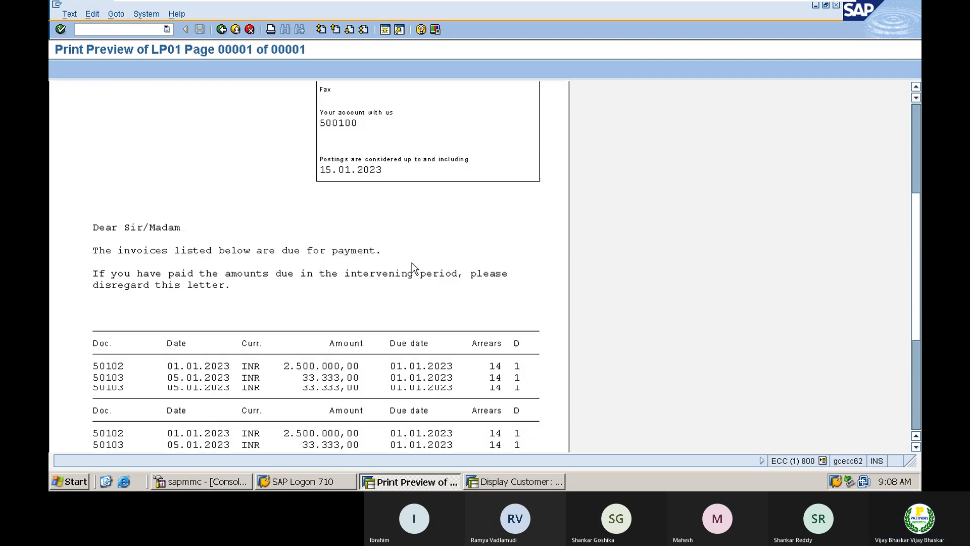
{"action": "scroll", "coordinate": [411, 263], "scroll_direction": "down", "scroll_amount": 4}
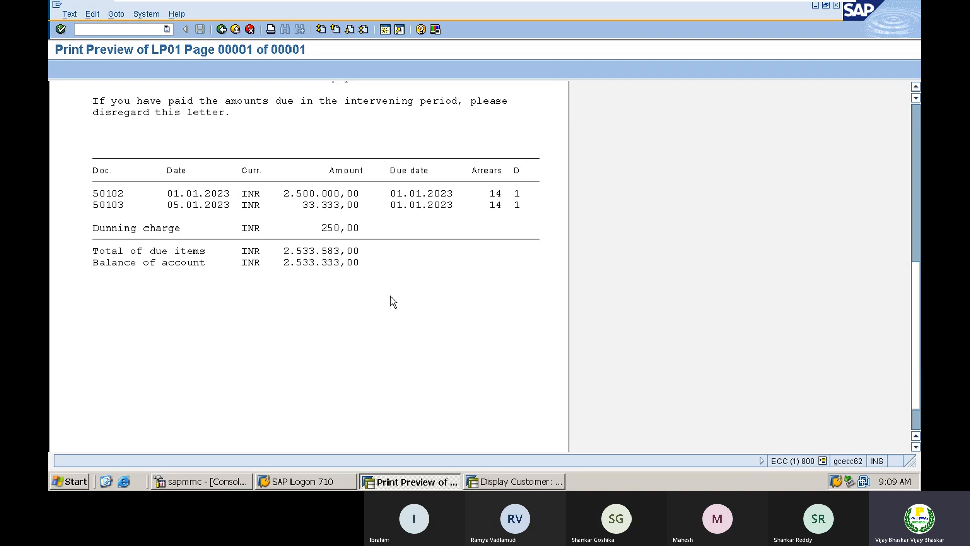
{"action": "scroll", "coordinate": [390, 295], "scroll_direction": "down", "scroll_amount": 3}
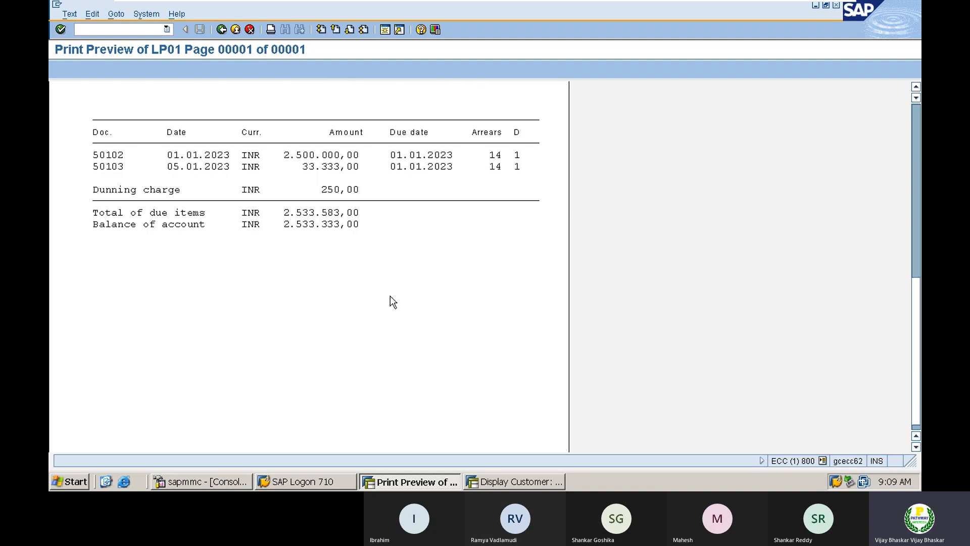
{"action": "scroll", "coordinate": [390, 297], "scroll_direction": "up", "scroll_amount": 12}
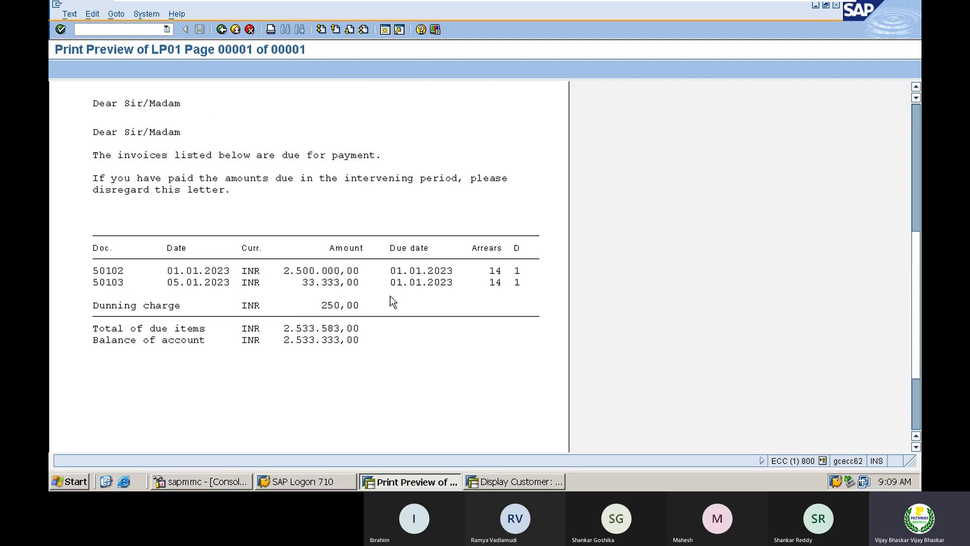
{"action": "scroll", "coordinate": [390, 302], "scroll_direction": "up", "scroll_amount": 13}
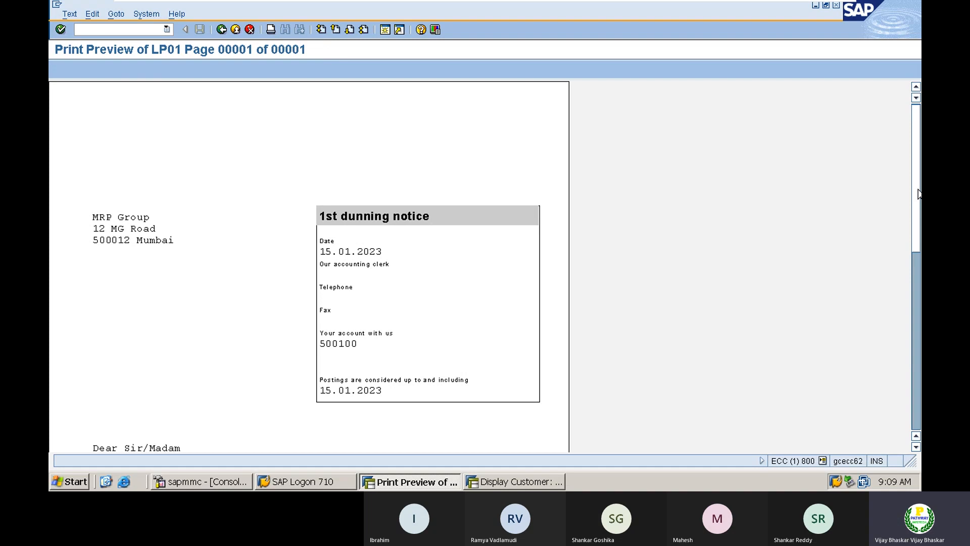
{"action": "scroll", "coordinate": [263, 128], "scroll_direction": "down", "scroll_amount": 5}
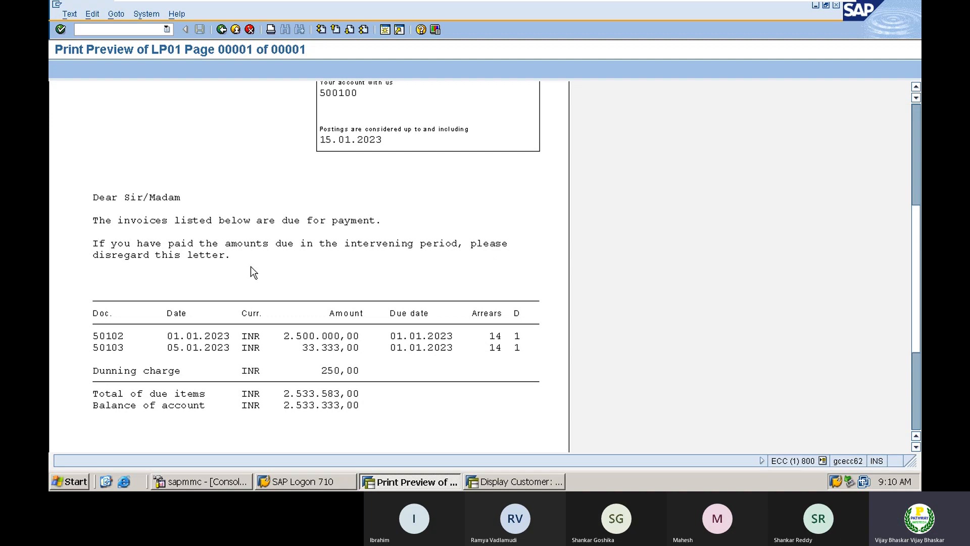
{"action": "scroll", "coordinate": [233, 289], "scroll_direction": "up", "scroll_amount": 3}
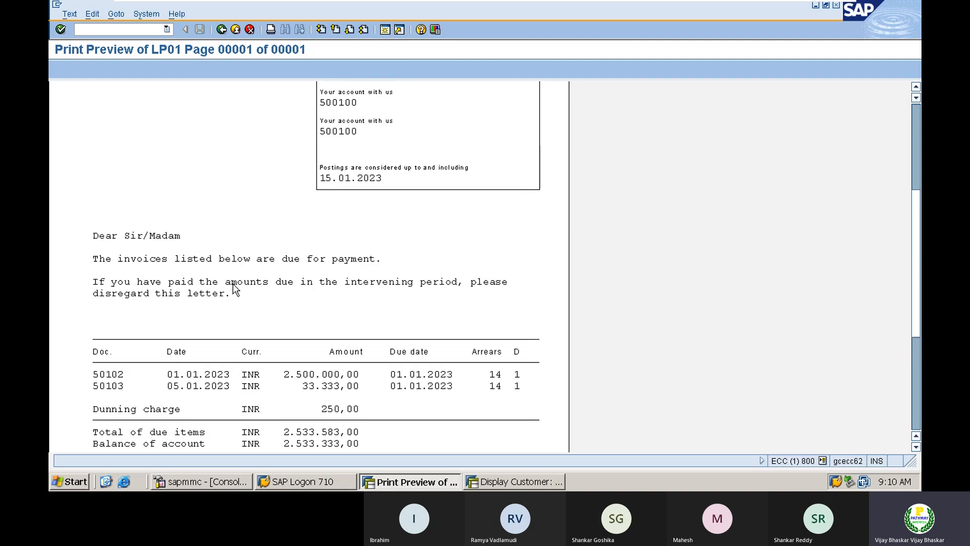
{"action": "scroll", "coordinate": [233, 289], "scroll_direction": "up", "scroll_amount": 5}
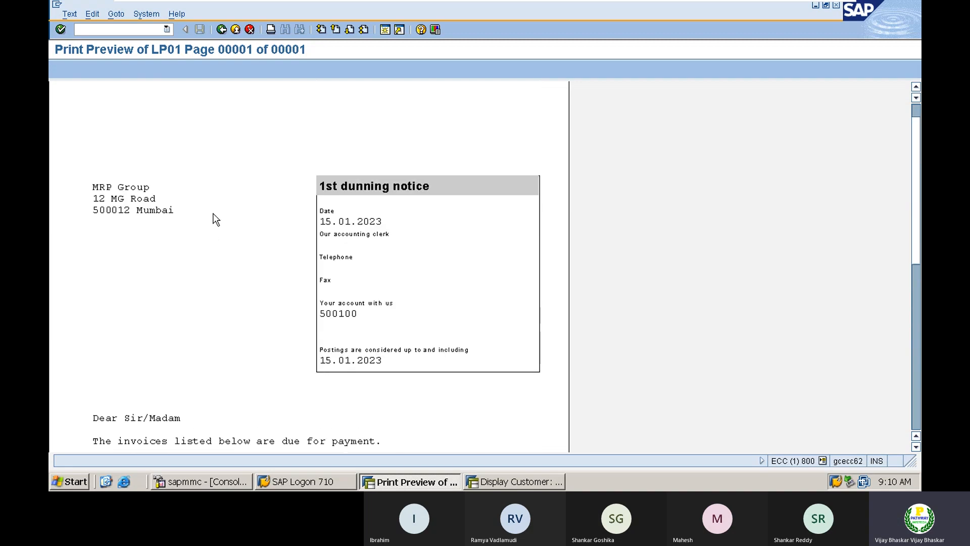
Close the notice preview, check the dunning date and level in the history and return to the dunning run
{"action": "left_click", "coordinate": [222, 30]}
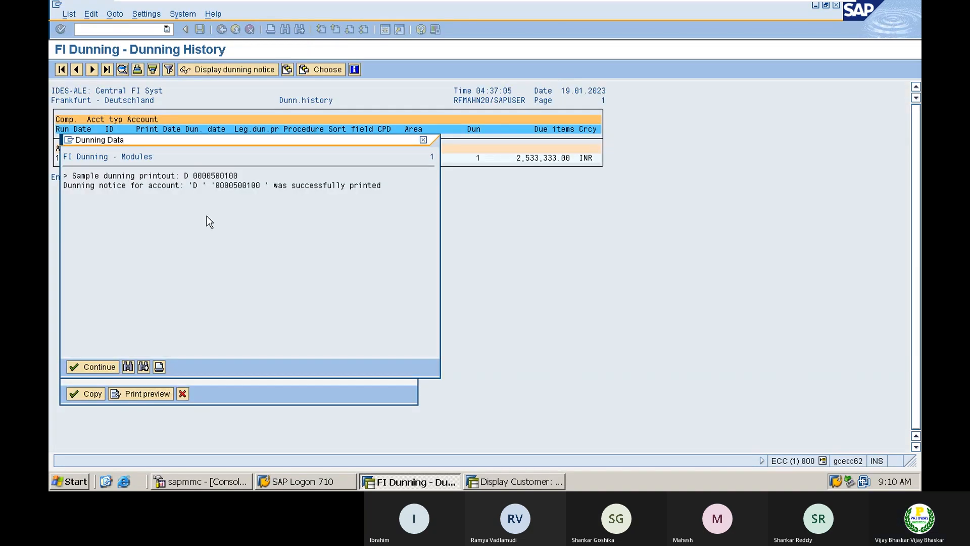
{"action": "left_click", "coordinate": [423, 140]}
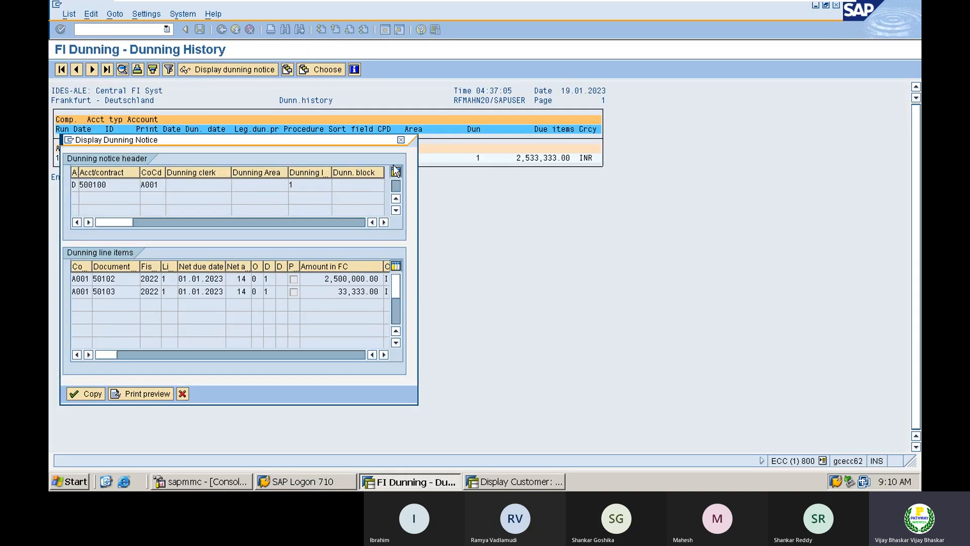
{"action": "left_click", "coordinate": [401, 140]}
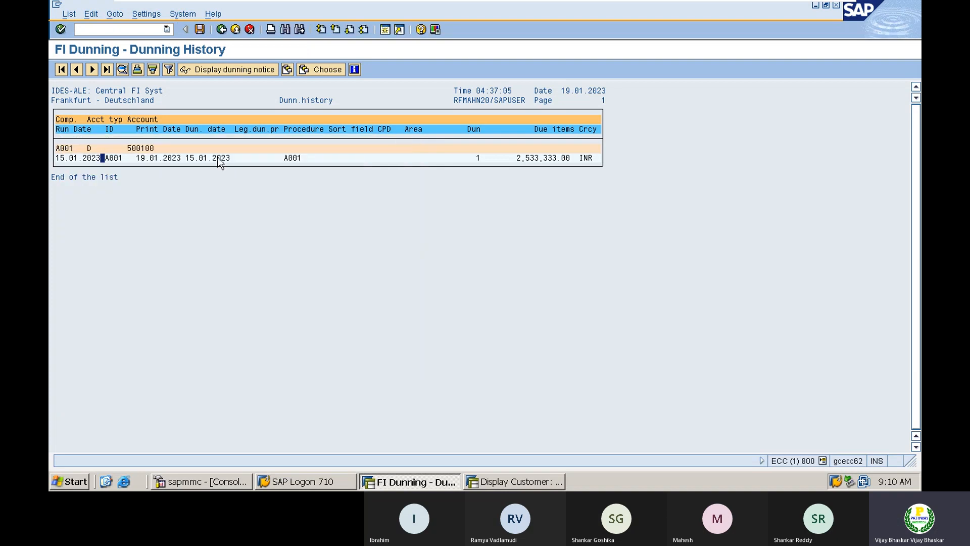
{"action": "left_click", "coordinate": [187, 156]}
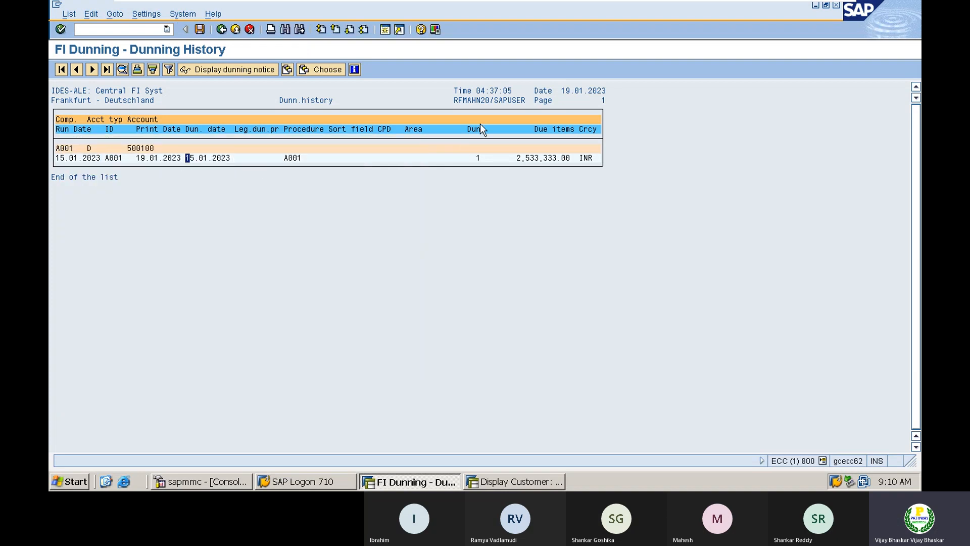
{"action": "left_click", "coordinate": [476, 159]}
{"action": "left_click", "coordinate": [221, 31]}
{"action": "left_click", "coordinate": [221, 30]}
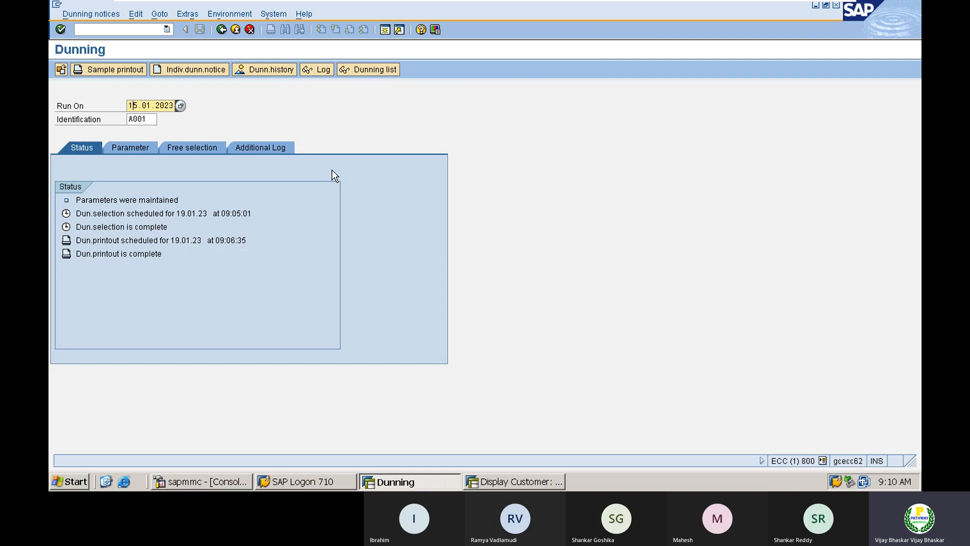
Start a new dunning run dated 25.01.2023 with identification A001 and open its parameters
{"action": "key", "text": "BackSpace"}
{"action": "type", "text": "2"}
{"action": "key", "text": "Return"}
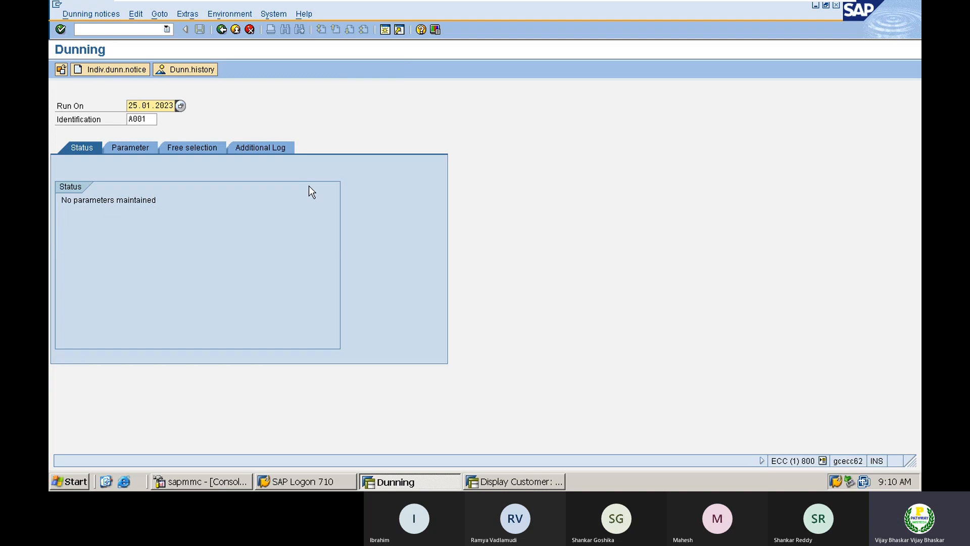
{"action": "left_click", "coordinate": [129, 148]}
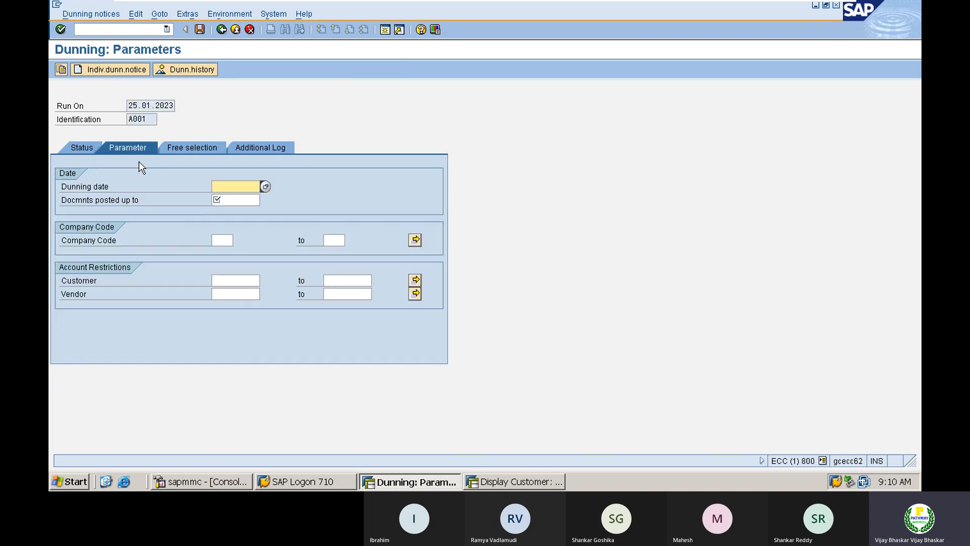
Set both the dunning date and the documents posted up to date to 25.01.2023
{"action": "left_click", "coordinate": [245, 190]}
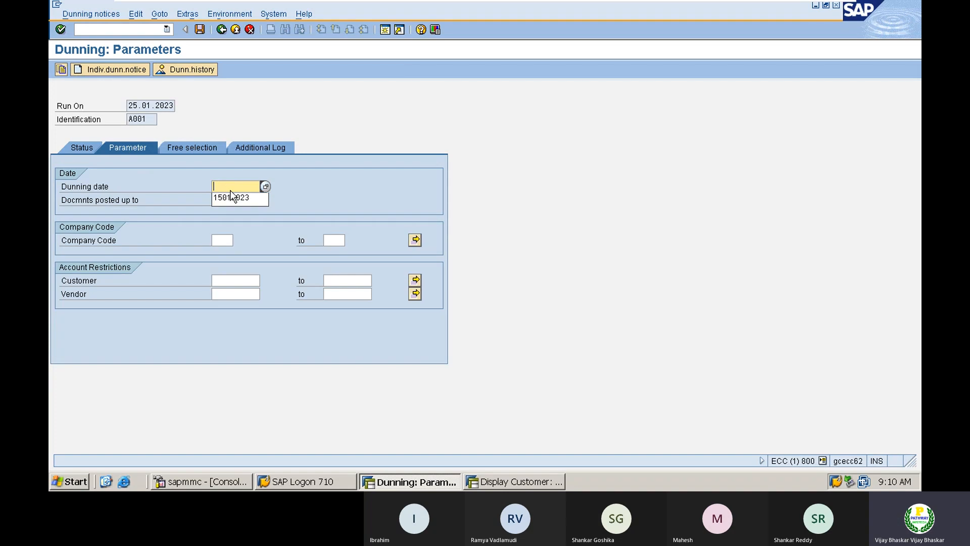
{"action": "type", "text": "25012023"}
{"action": "double_click", "coordinate": [231, 187]}
{"action": "key", "text": "ctrl+c"}
{"action": "key", "text": "Tab"}
{"action": "key", "text": "ctrl+v"}
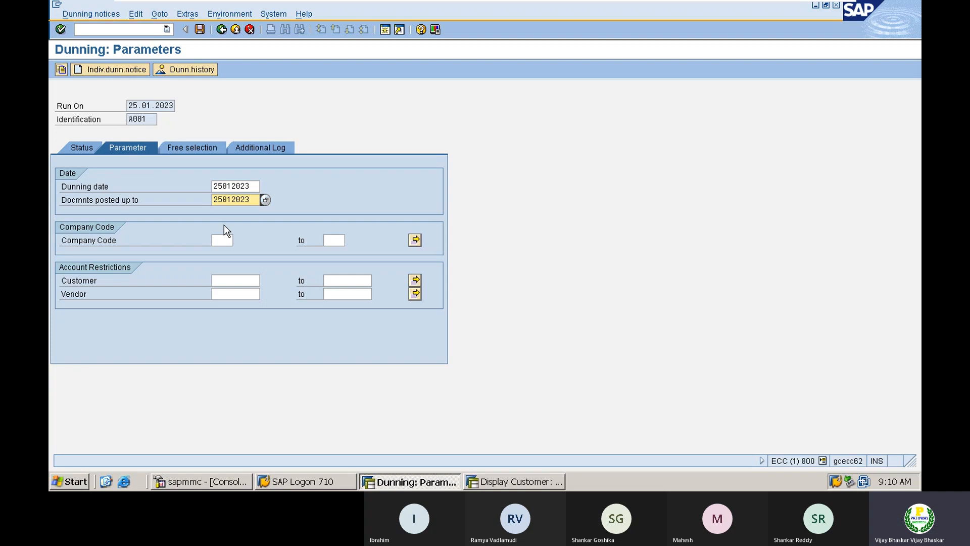
Restrict the dunning run to company code A001 and the MRP Group customer account
{"action": "left_click", "coordinate": [224, 239]}
{"action": "left_click", "coordinate": [224, 254]}
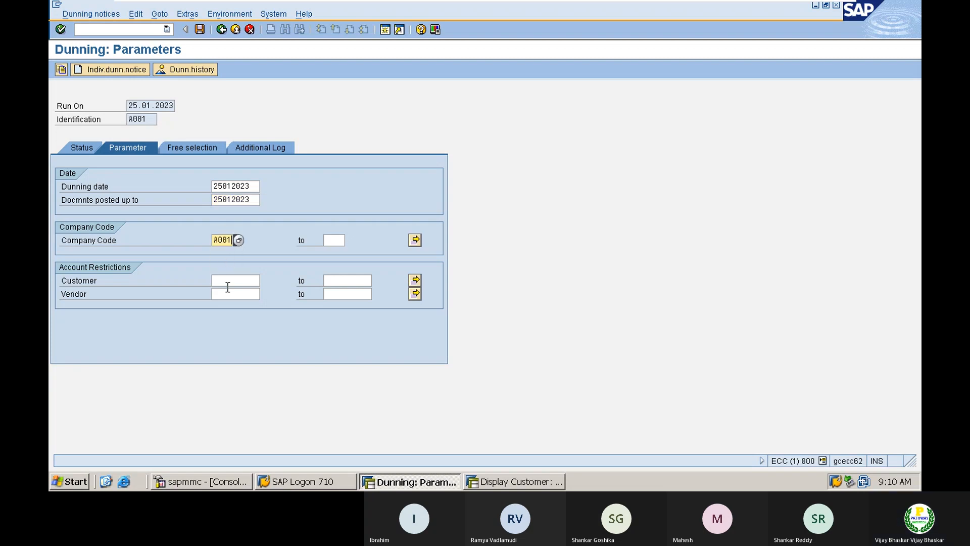
{"action": "left_click", "coordinate": [226, 282]}
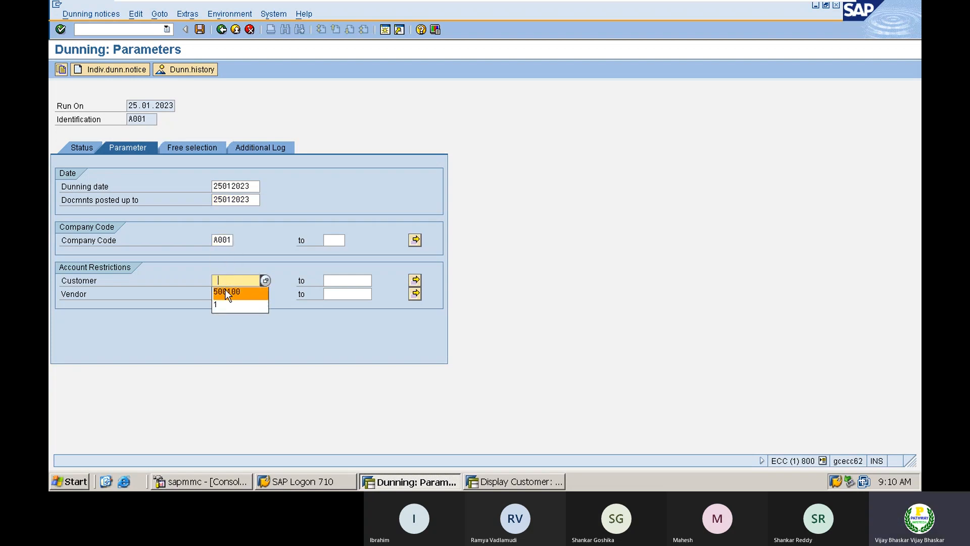
{"action": "left_click", "coordinate": [226, 289]}
{"action": "key", "text": "Return"}
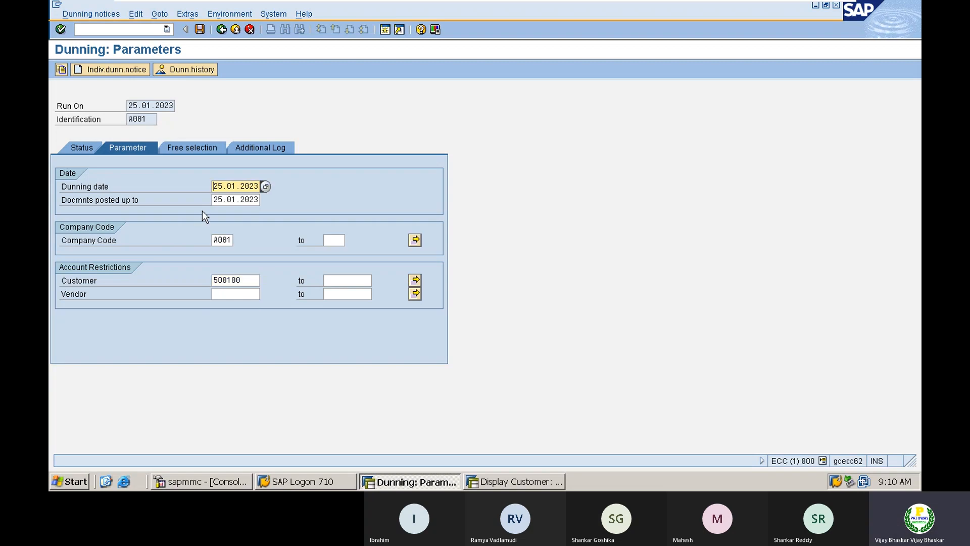
Request an additional log for the MRP Group customer account
{"action": "left_click", "coordinate": [251, 150]}
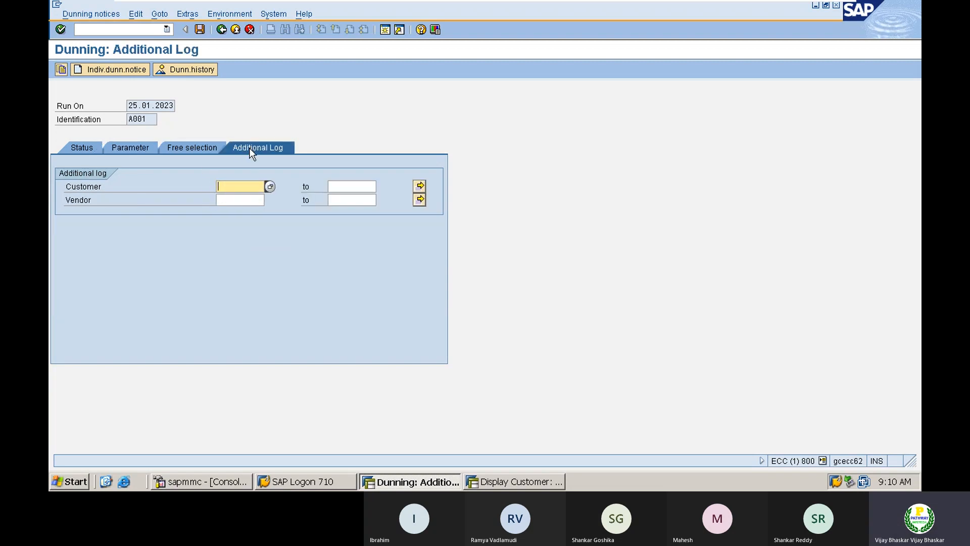
{"action": "left_click", "coordinate": [233, 187]}
{"action": "left_click", "coordinate": [240, 199]}
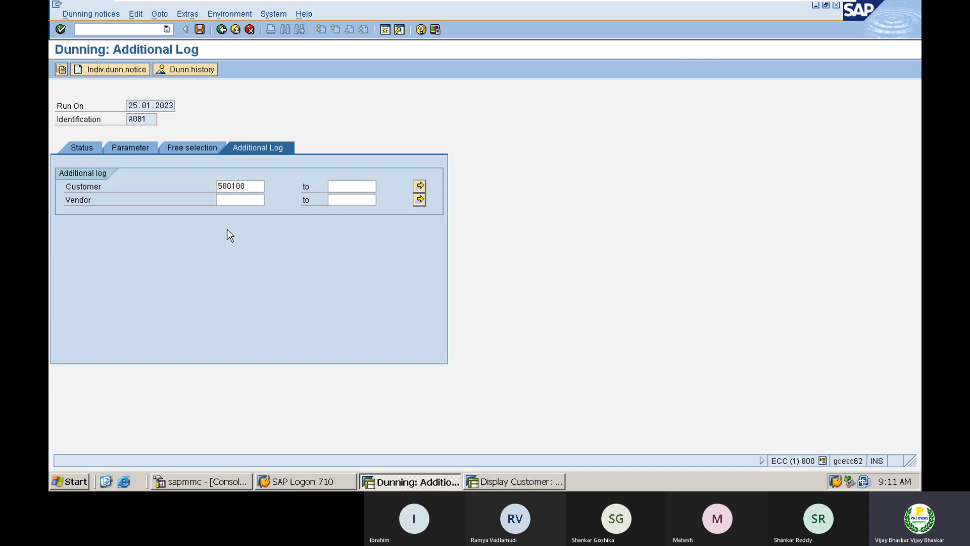
Save the parameters of the 25.01.2023 run and schedule its dunning selection
{"action": "left_click", "coordinate": [83, 144]}
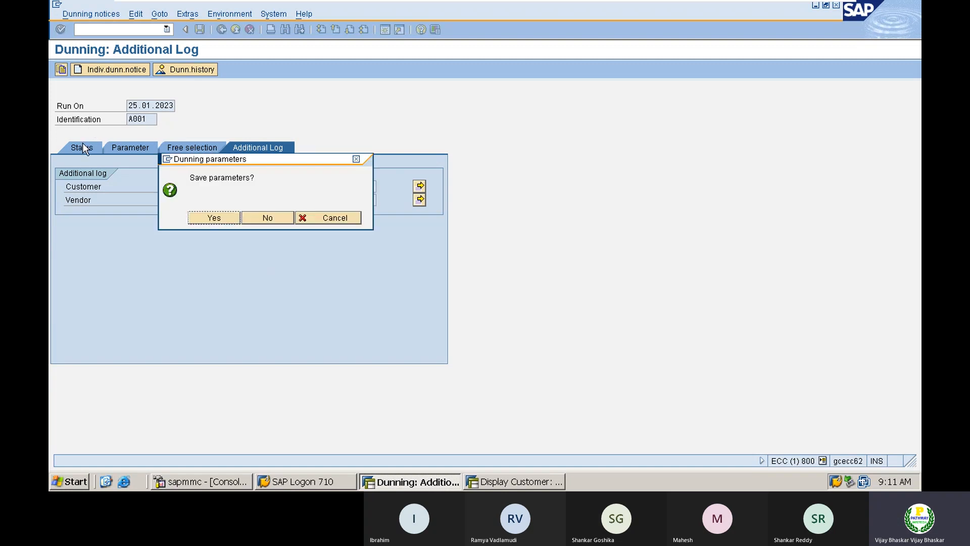
{"action": "key", "text": "Return"}
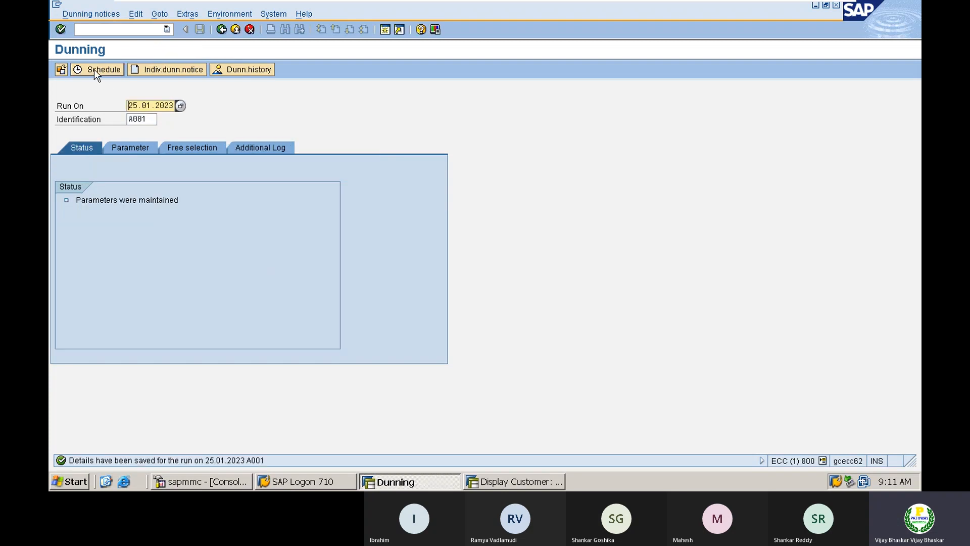
{"action": "left_click", "coordinate": [93, 69]}
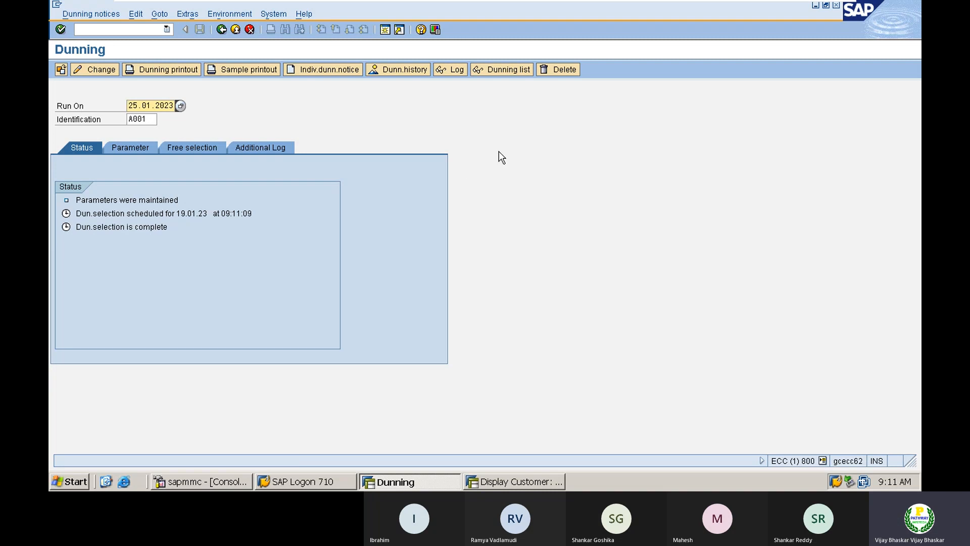
Display the dunning list of the 25.01.2023 run without a variant, check MRP Group's dunning level and return to the run
{"action": "left_click", "coordinate": [504, 72]}
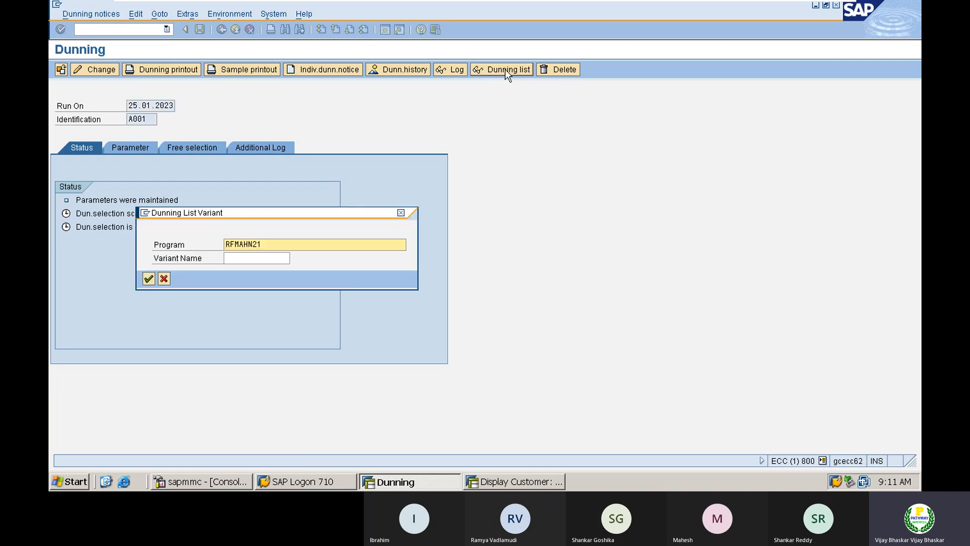
{"action": "key", "text": "Return"}
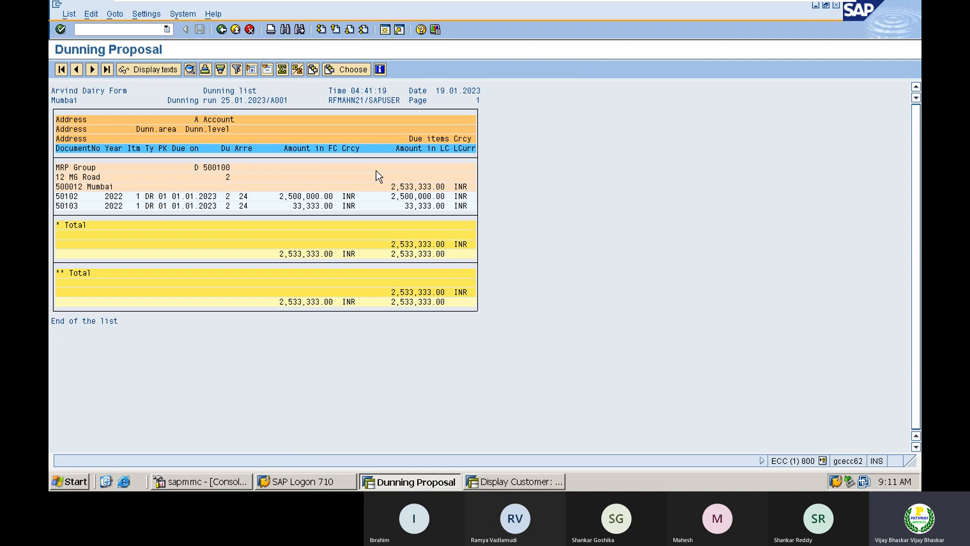
{"action": "left_click", "coordinate": [220, 176]}
{"action": "left_click", "coordinate": [221, 31]}
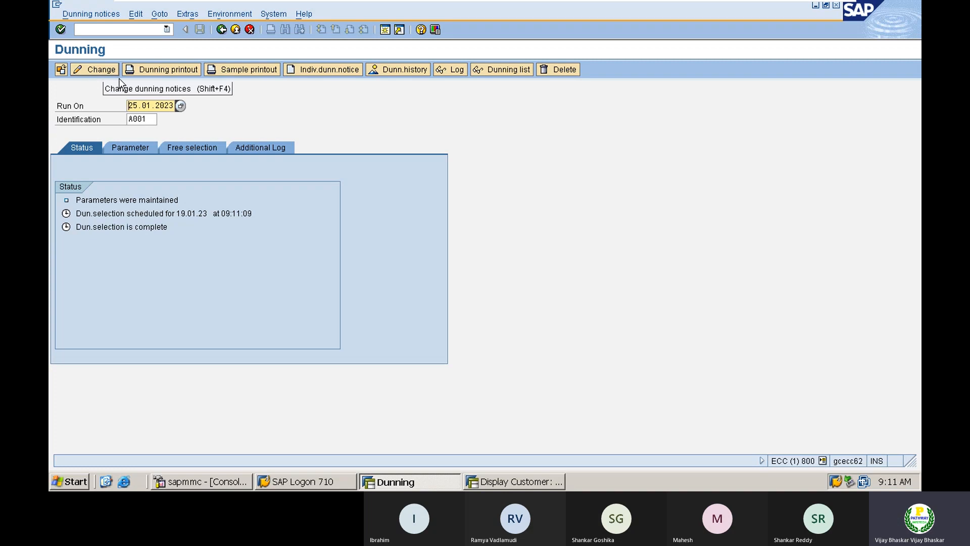
Schedule the dunning printout of the 25.01.2023 run to start immediately on output device LP01 and refresh the run status
{"action": "left_click", "coordinate": [161, 69]}
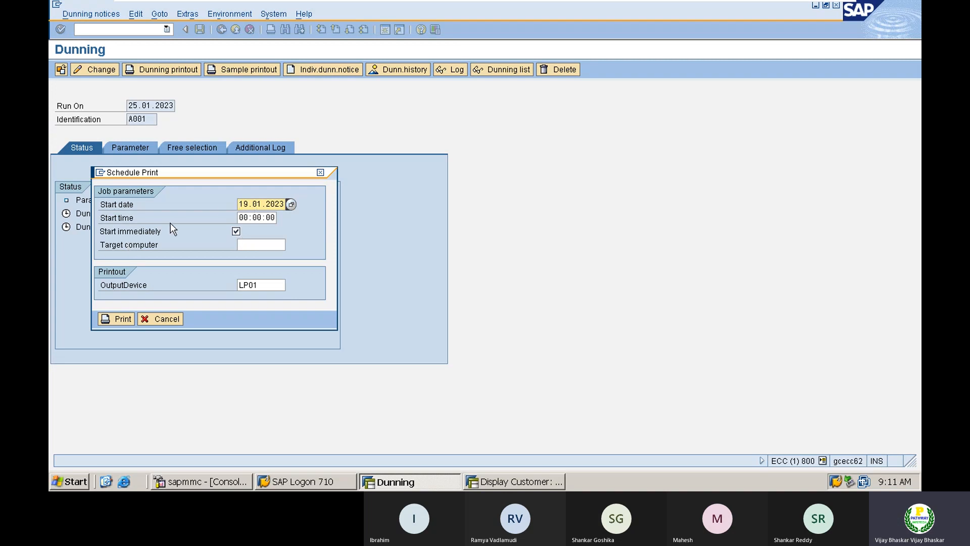
{"action": "left_click", "coordinate": [272, 285]}
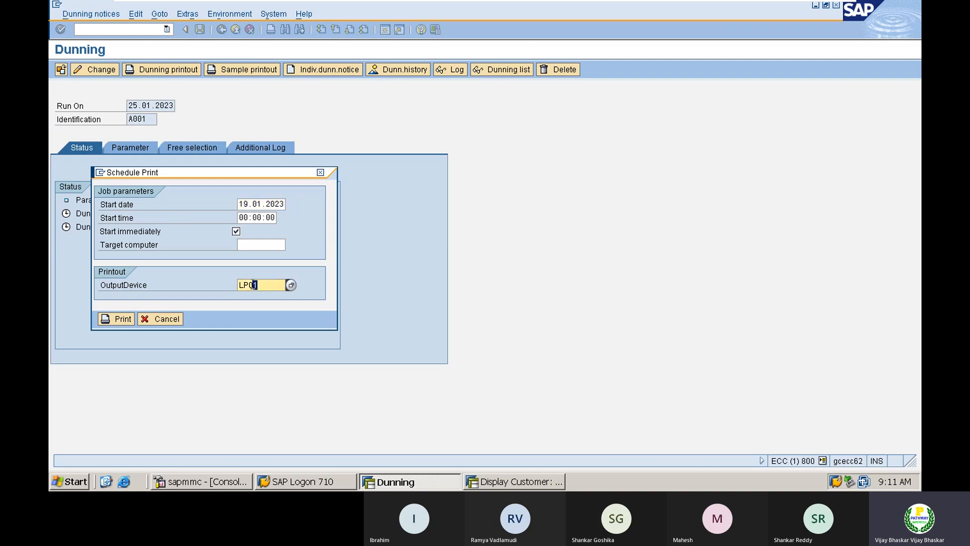
{"action": "left_click_drag", "start_coordinate": [254, 285], "coordinate": [235, 283]}
{"action": "left_click", "coordinate": [115, 318]}
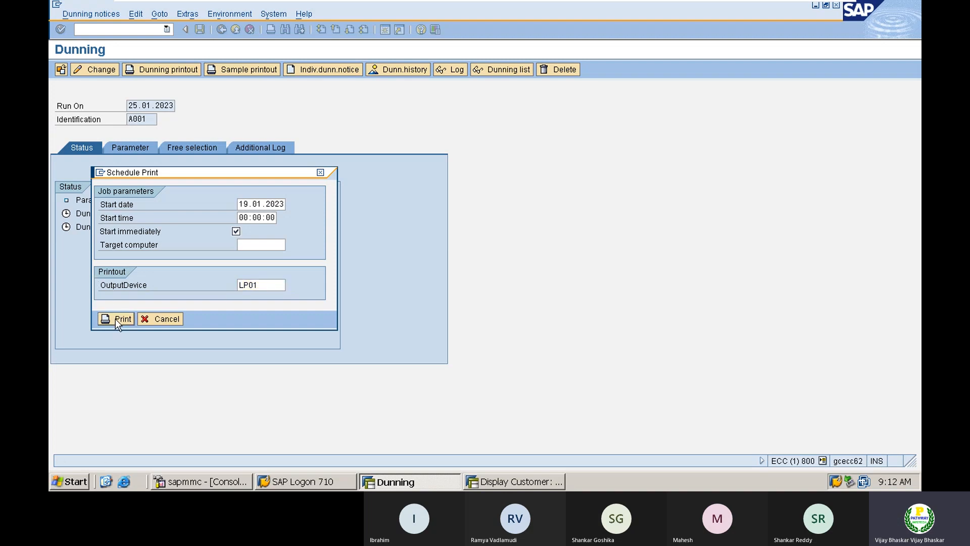
{"action": "left_click", "coordinate": [99, 144]}
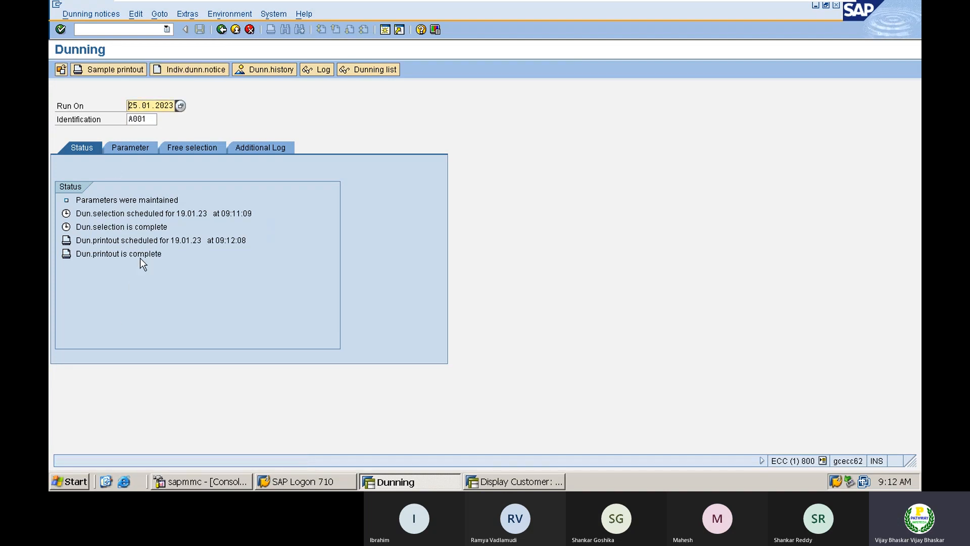
Display the dunning history for account type D in company code A001 and check the dunning level of the 25.01.2023 run
{"action": "left_click", "coordinate": [265, 69]}
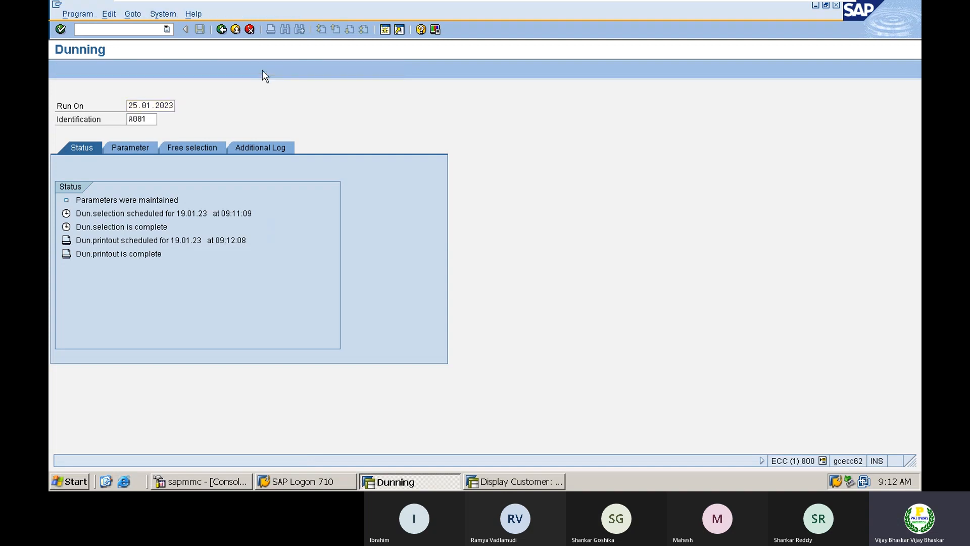
{"action": "type", "text": "d"}
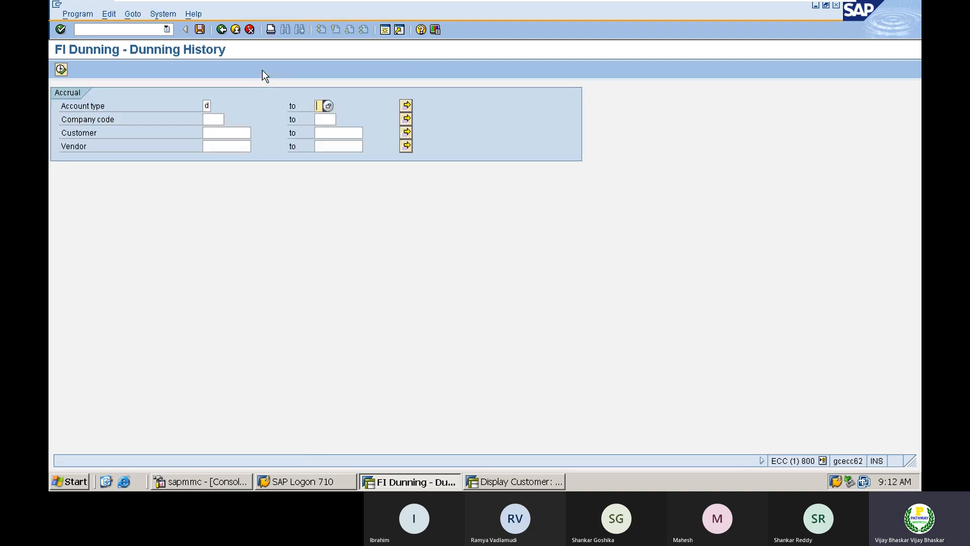
{"action": "key", "text": "Tab"}
{"action": "key", "text": "Tab"}
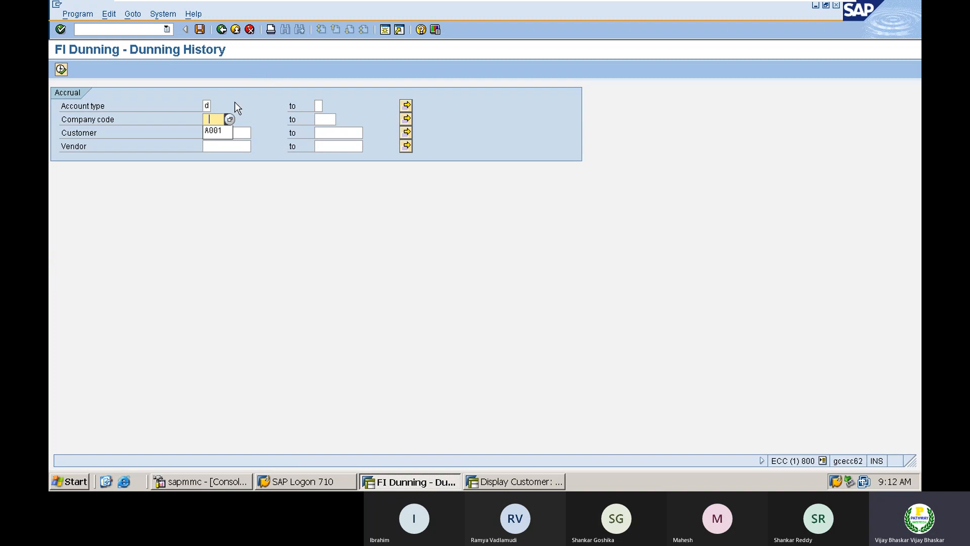
{"action": "left_click", "coordinate": [210, 132]}
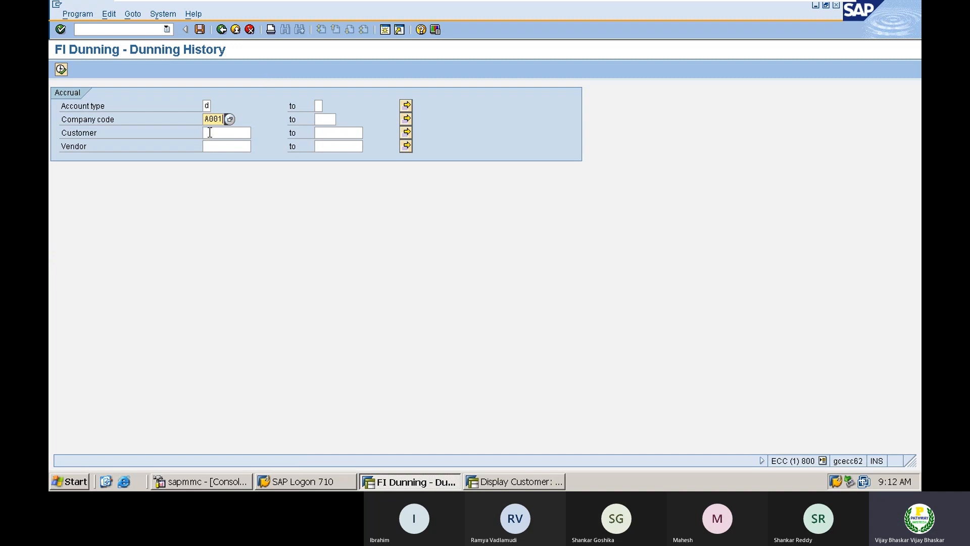
{"action": "left_click", "coordinate": [61, 70]}
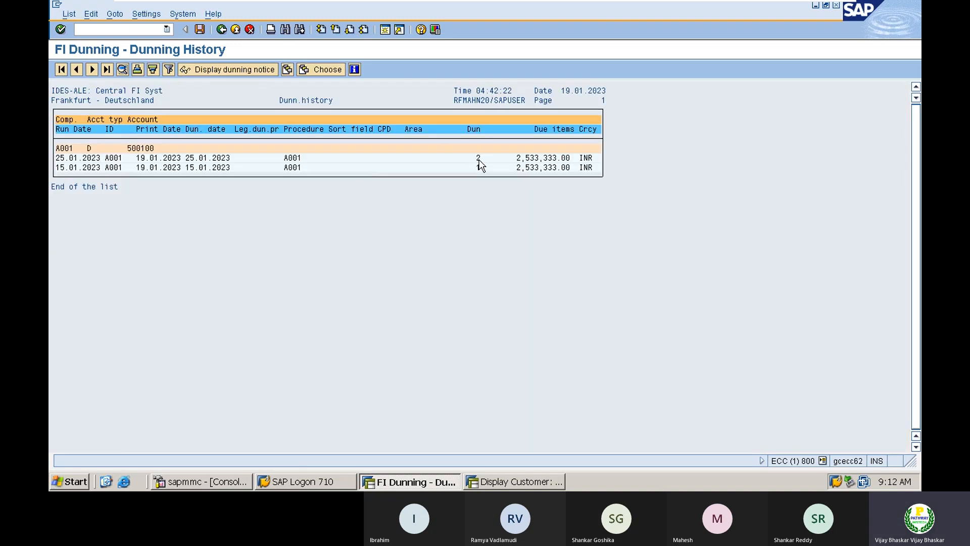
{"action": "left_click", "coordinate": [478, 159]}
Switch to the customer display session and return from MRP Group's company code data to the customer line item list
{"action": "left_click", "coordinate": [508, 481]}
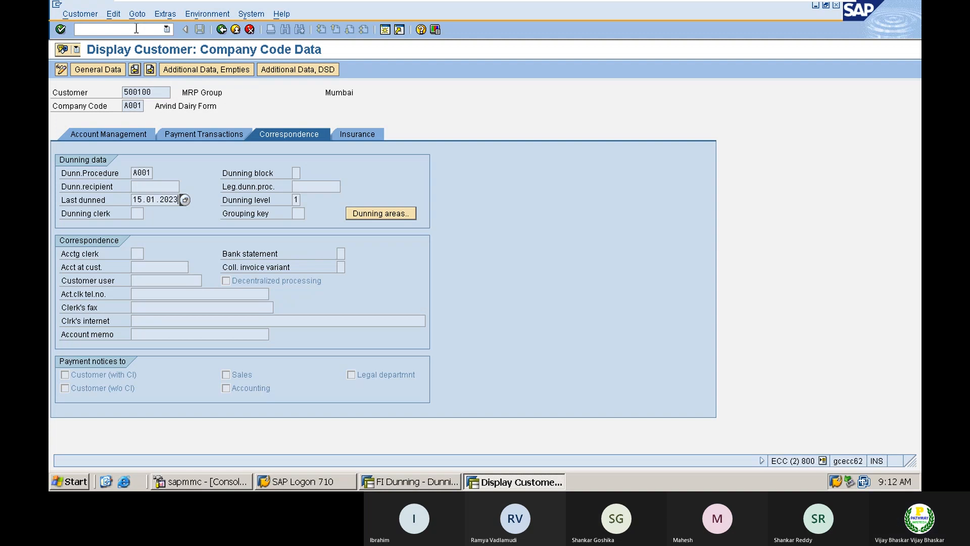
{"action": "left_click", "coordinate": [79, 15]}
{"action": "left_click", "coordinate": [571, 100]}
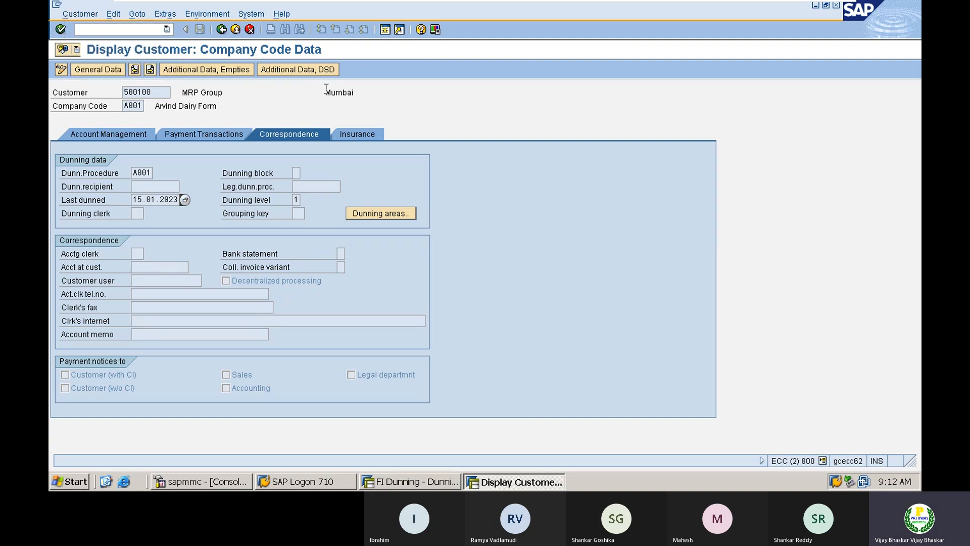
{"action": "left_click", "coordinate": [225, 31]}
{"action": "left_click", "coordinate": [225, 32]}
{"action": "left_click", "coordinate": [221, 29]}
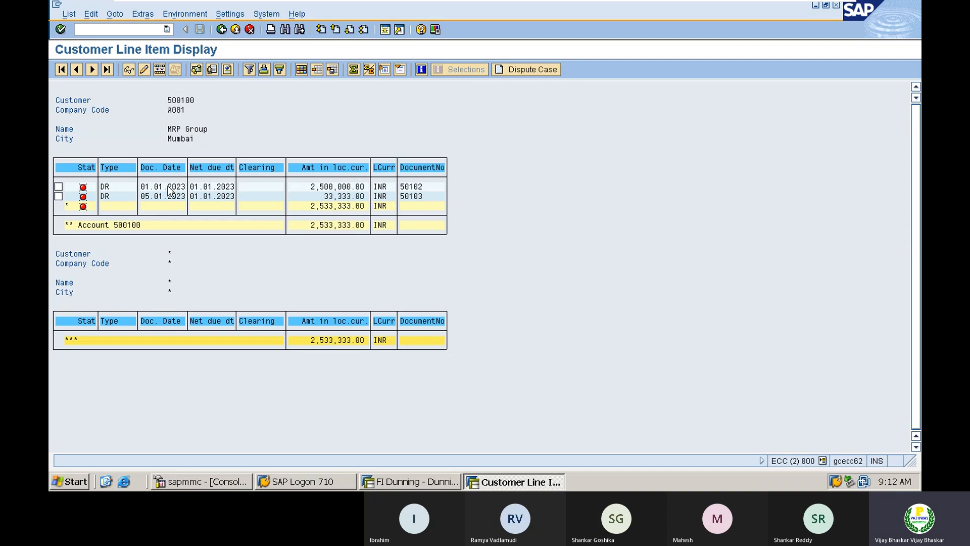
Reopen MRP Group's customer master from the line item list and check its dunning level and last dunned date
{"action": "double_click", "coordinate": [169, 191]}
{"action": "double_click", "coordinate": [126, 91]}
{"action": "left_click", "coordinate": [125, 74]}
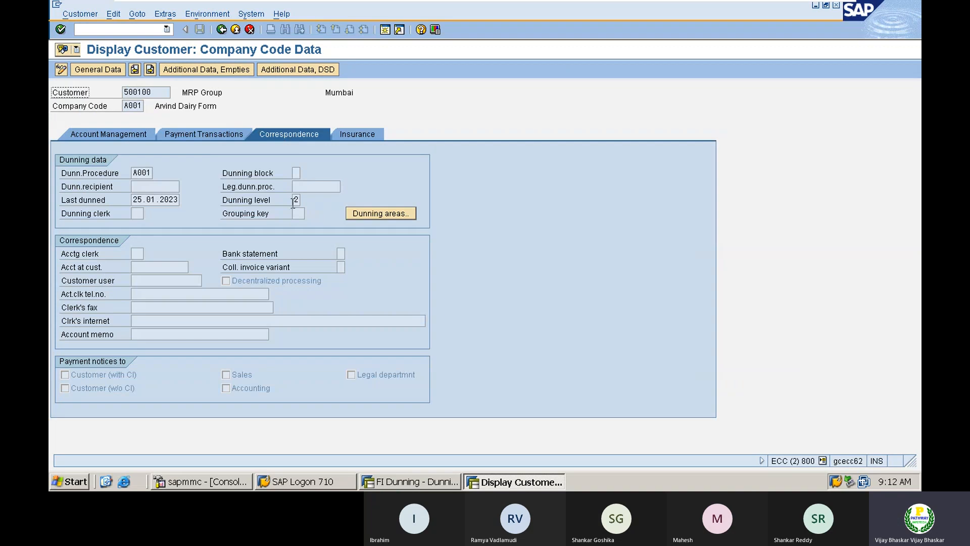
{"action": "double_click", "coordinate": [295, 200]}
{"action": "left_click", "coordinate": [304, 199]}
{"action": "left_click_drag", "start_coordinate": [132, 200], "coordinate": [214, 198]}
{"action": "left_click", "coordinate": [214, 198]}
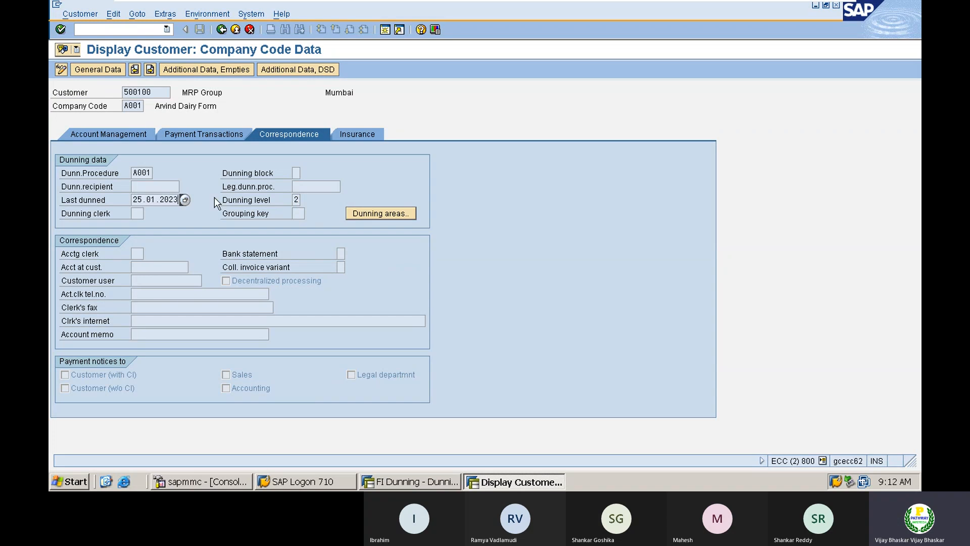
Return to the dunning history and open the print preview of the dunning notice for the 25.01.2023 run
{"action": "key", "text": "alt+Tab"}
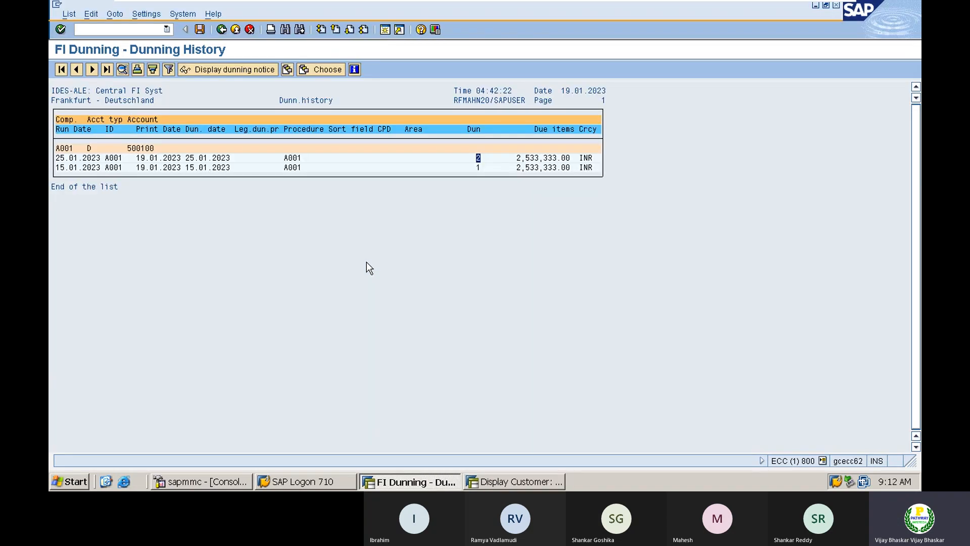
{"action": "left_click", "coordinate": [179, 160]}
{"action": "left_click", "coordinate": [234, 69]}
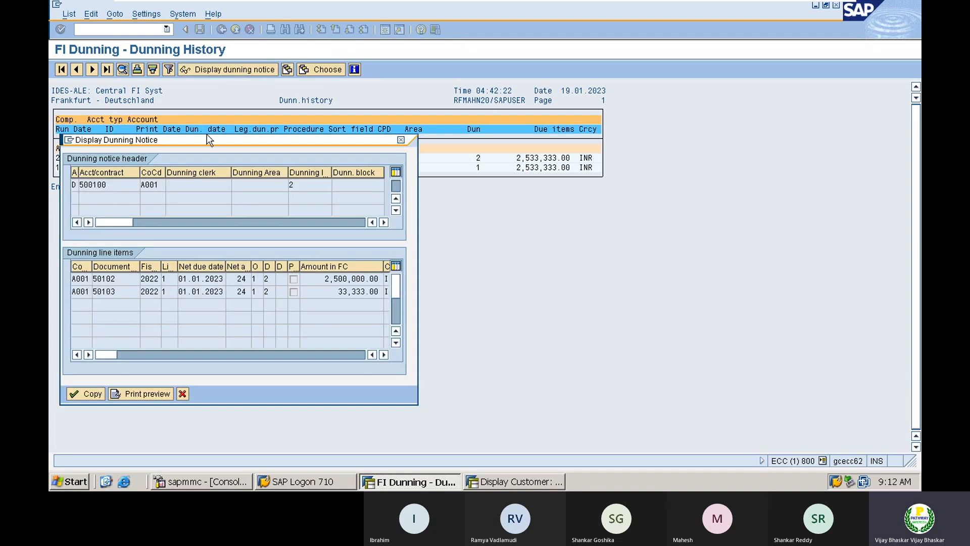
{"action": "left_click", "coordinate": [149, 392]}
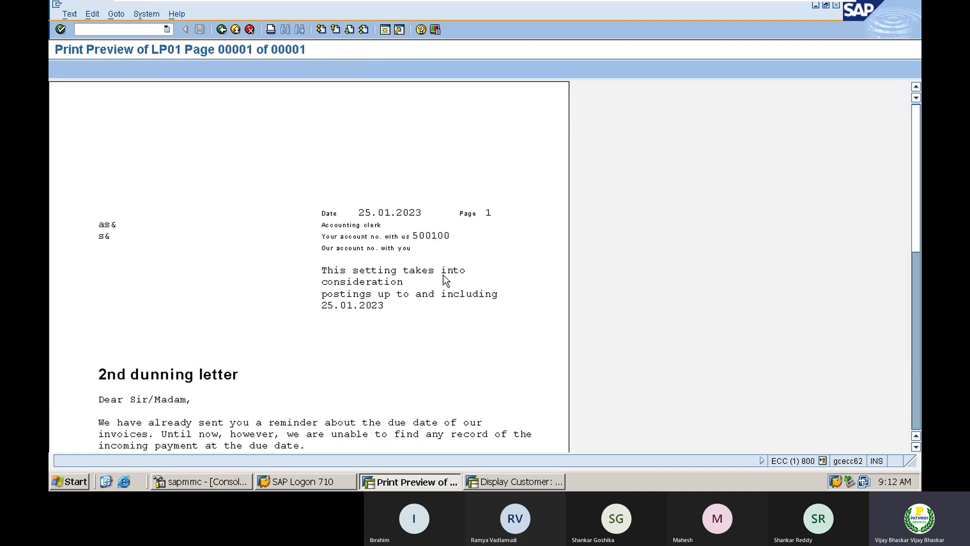
Examine the previewed dunning letter's wording, overdue items, dunning charge and account balance
{"action": "scroll", "coordinate": [443, 278], "scroll_direction": "down", "scroll_amount": 5}
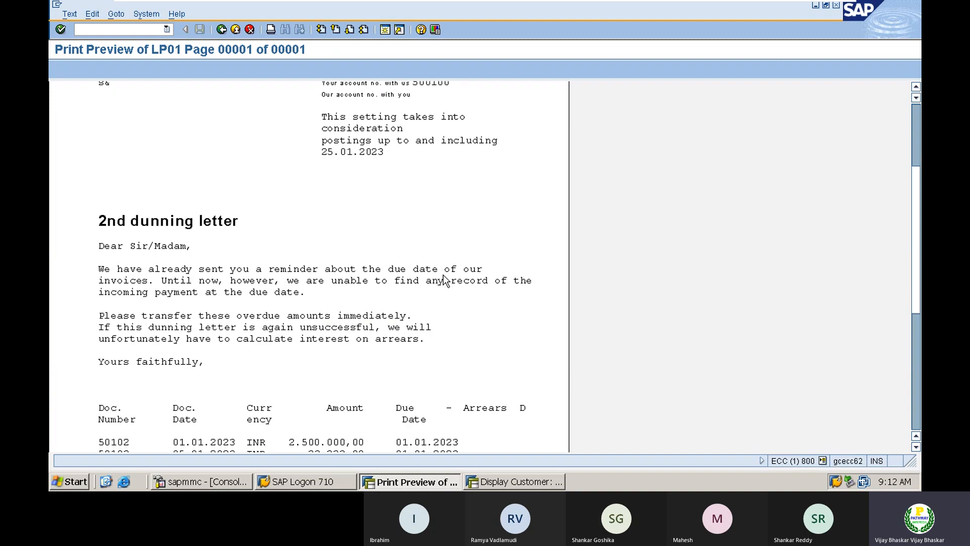
{"action": "scroll", "coordinate": [152, 250], "scroll_direction": "up", "scroll_amount": 1}
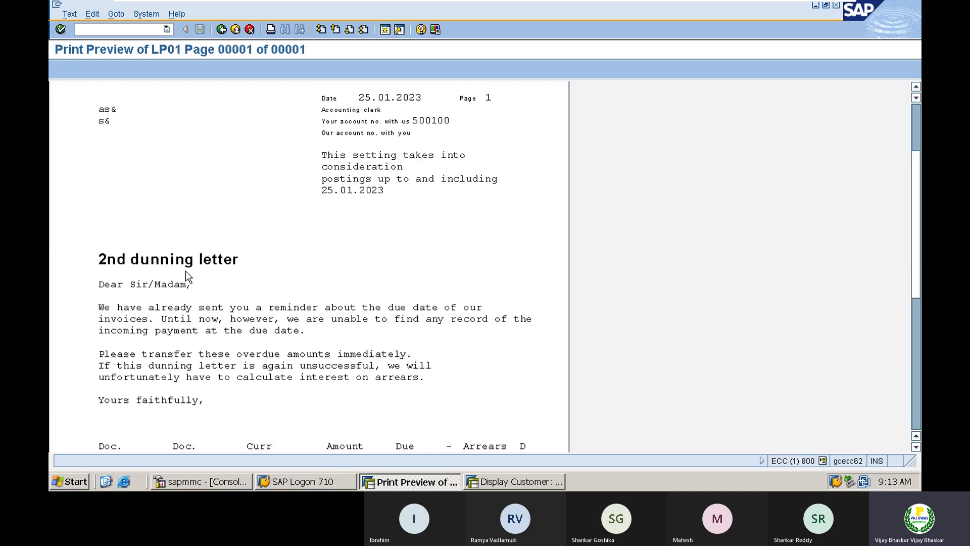
{"action": "scroll", "coordinate": [186, 271], "scroll_direction": "up", "scroll_amount": 1}
{"action": "scroll", "coordinate": [185, 271], "scroll_direction": "down", "scroll_amount": 2}
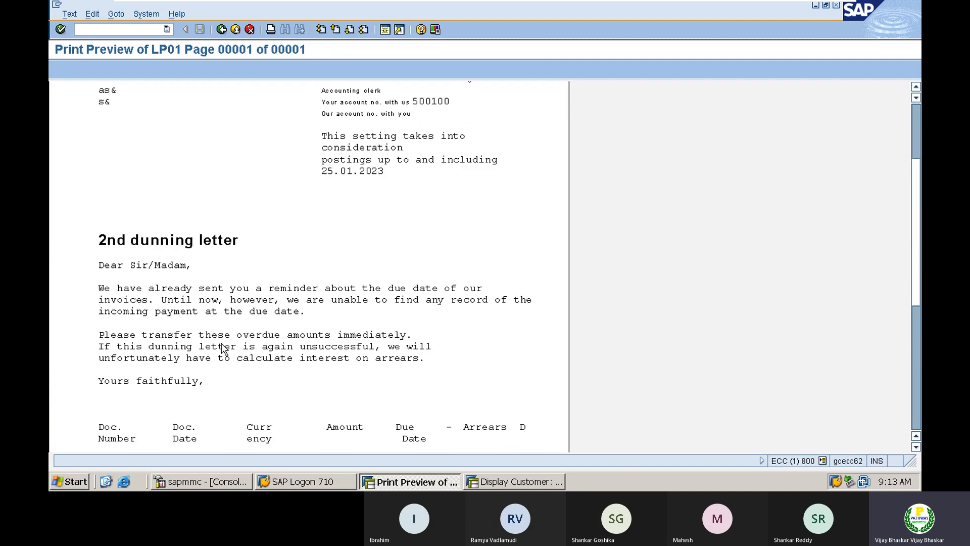
{"action": "scroll", "coordinate": [222, 348], "scroll_direction": "down", "scroll_amount": 4}
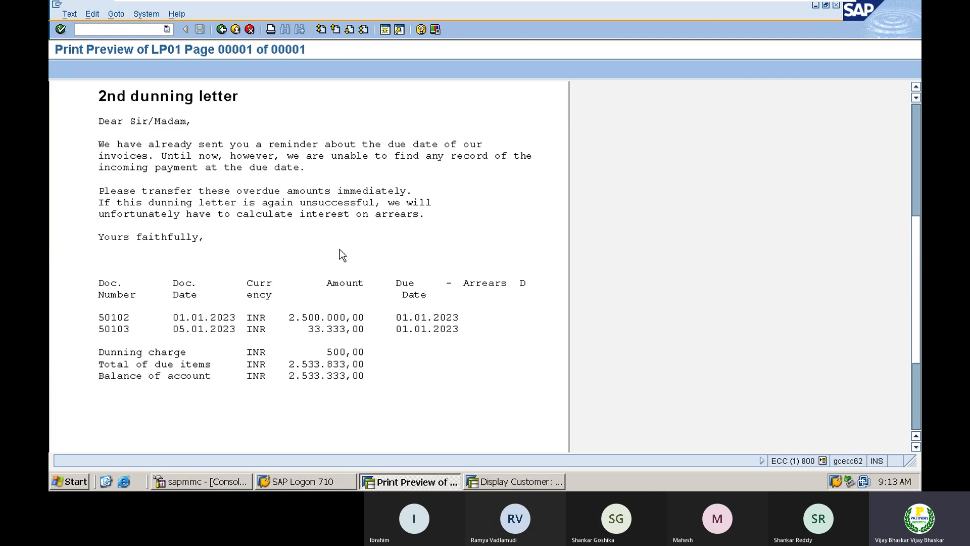
{"action": "scroll", "coordinate": [339, 249], "scroll_direction": "down", "scroll_amount": 1}
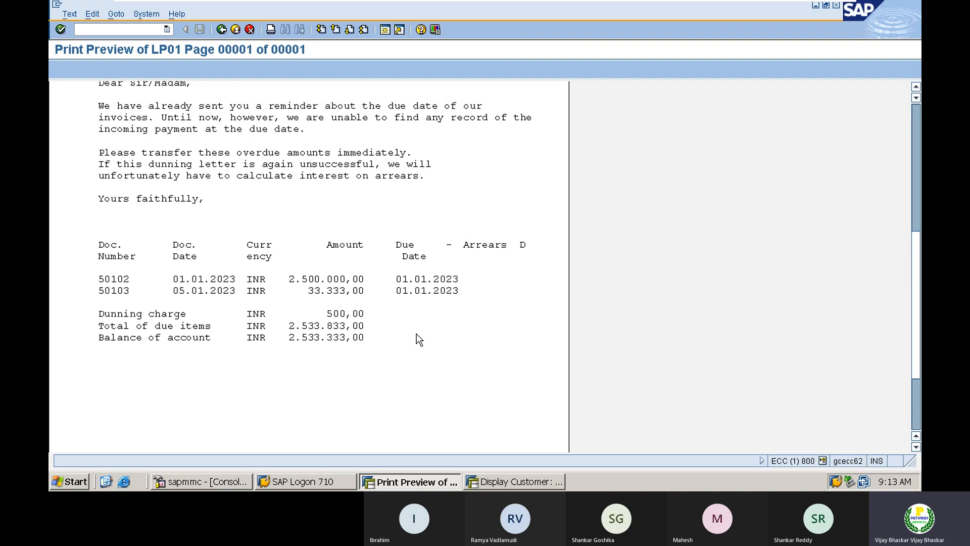
{"action": "scroll", "coordinate": [369, 319], "scroll_direction": "down", "scroll_amount": 5}
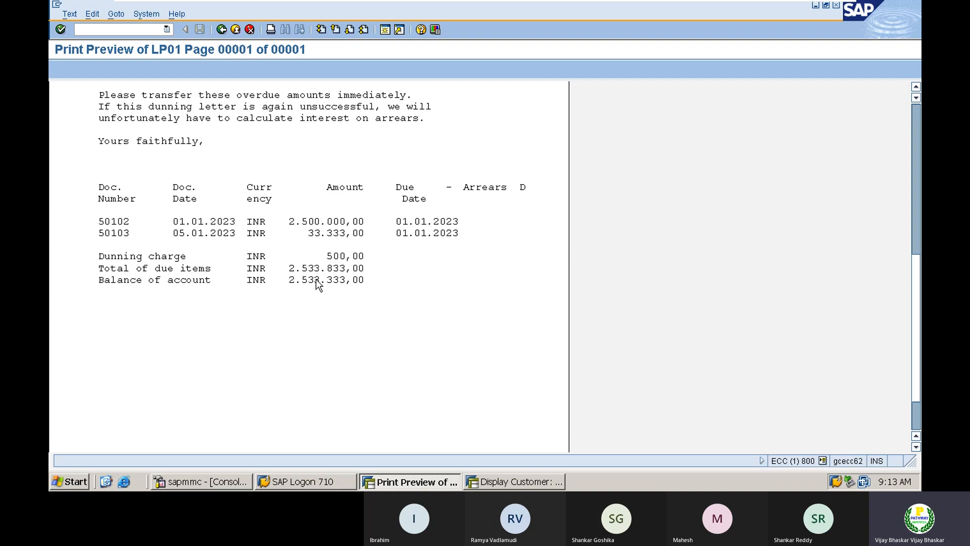
{"action": "scroll", "coordinate": [317, 284], "scroll_direction": "down", "scroll_amount": 2}
{"action": "scroll", "coordinate": [316, 284], "scroll_direction": "up", "scroll_amount": 2}
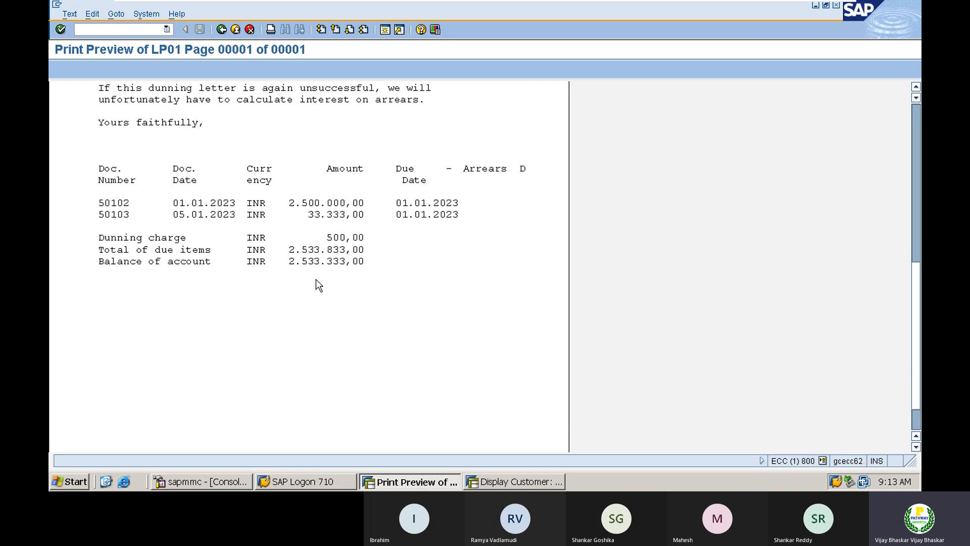
{"action": "scroll", "coordinate": [316, 284], "scroll_direction": "up", "scroll_amount": 3}
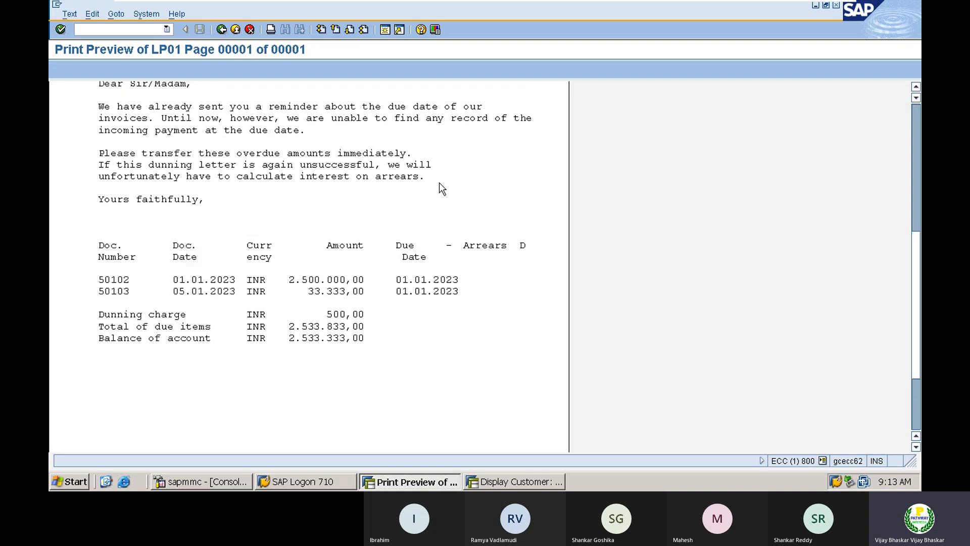
{"action": "scroll", "coordinate": [438, 189], "scroll_direction": "down", "scroll_amount": 3}
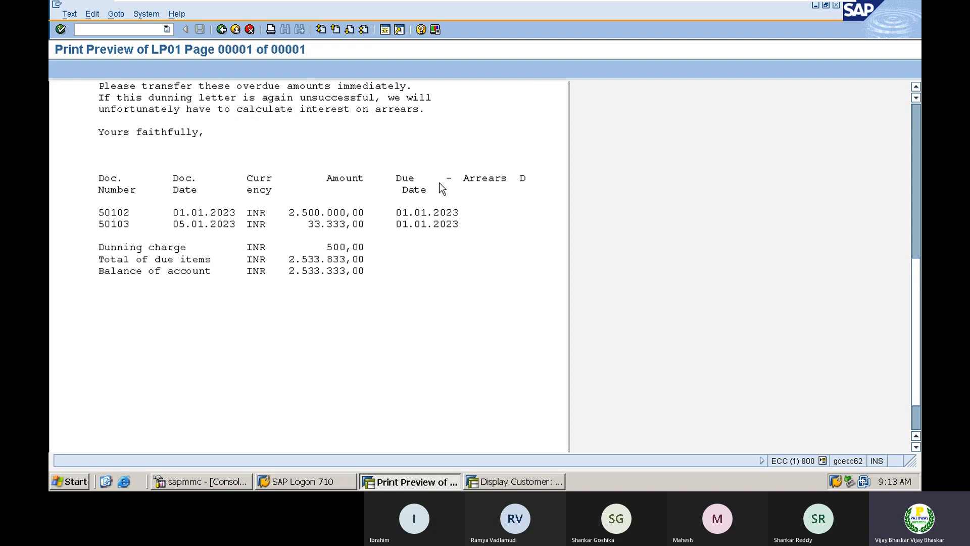
{"action": "left_click", "coordinate": [348, 30]}
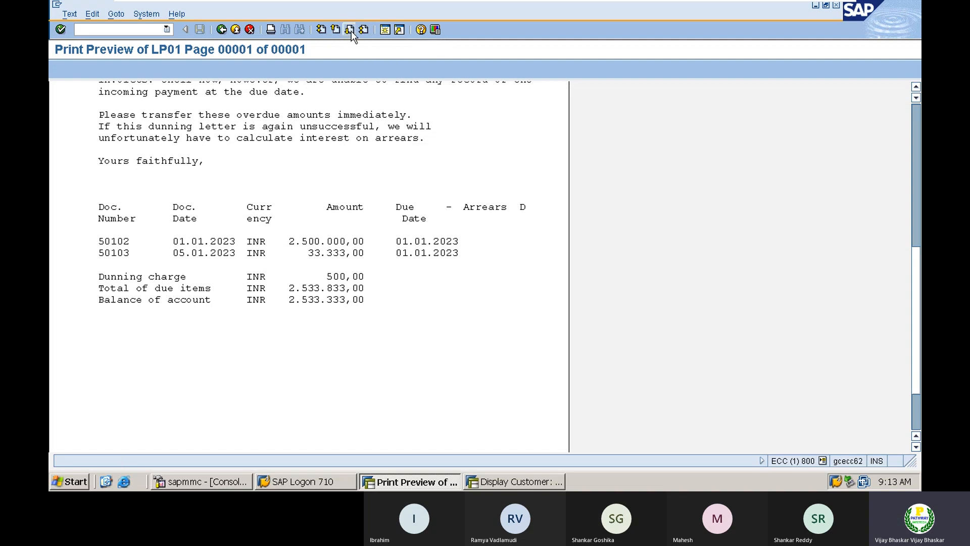
{"action": "left_click", "coordinate": [915, 121]}
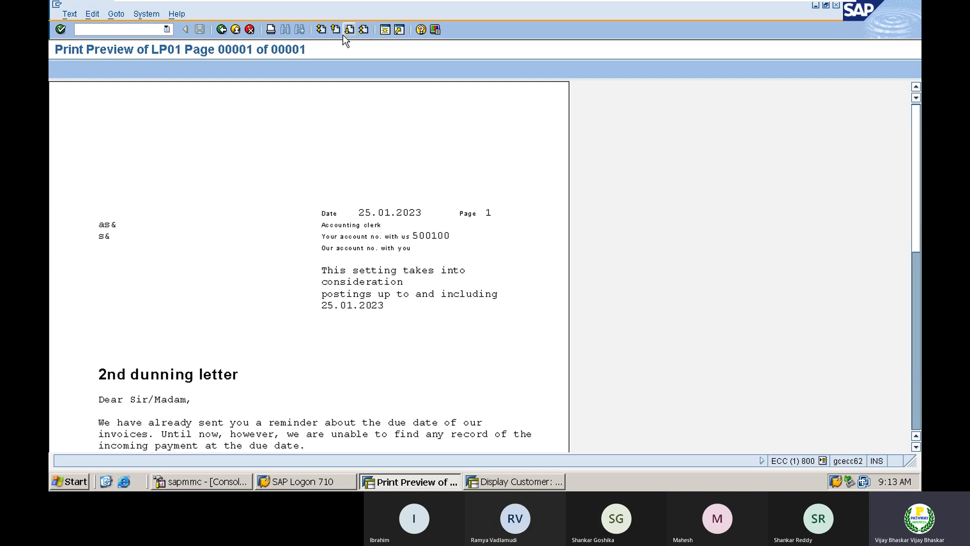
Leave the letter preview and close the dunning log and notice dialogs to return to the dunning history
{"action": "left_click", "coordinate": [223, 30]}
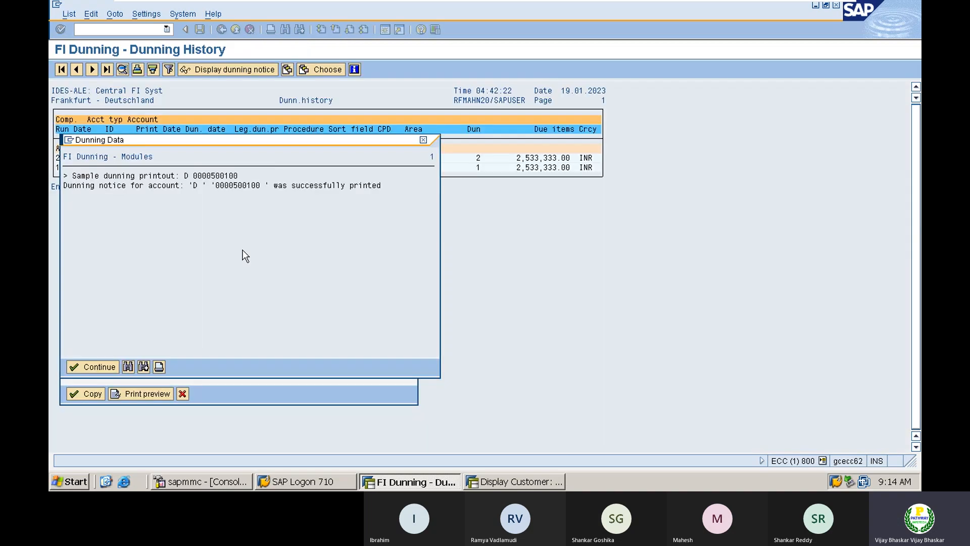
{"action": "left_click", "coordinate": [422, 139]}
{"action": "left_click", "coordinate": [183, 394]}
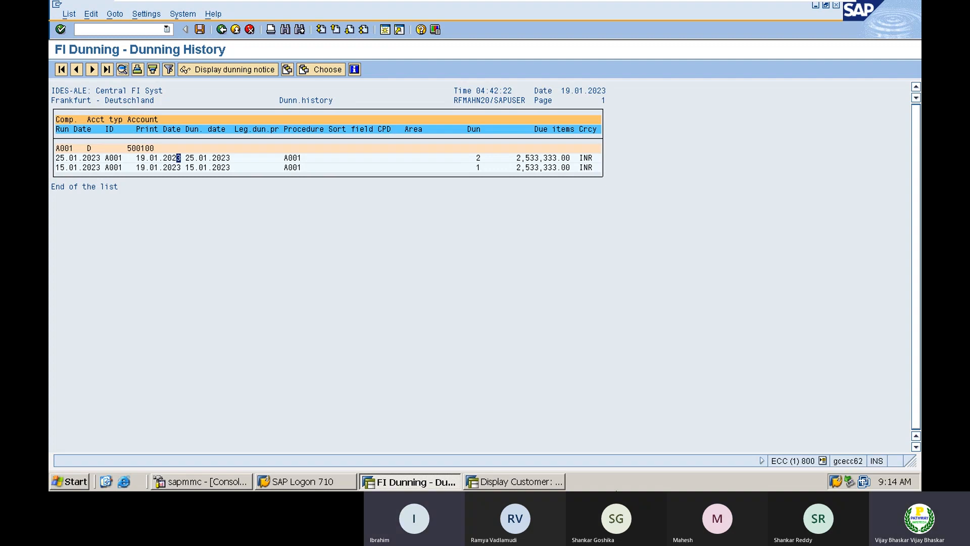
Start transaction FBMP in the customer display session and open dunning procedure A001
{"action": "left_click", "coordinate": [533, 477]}
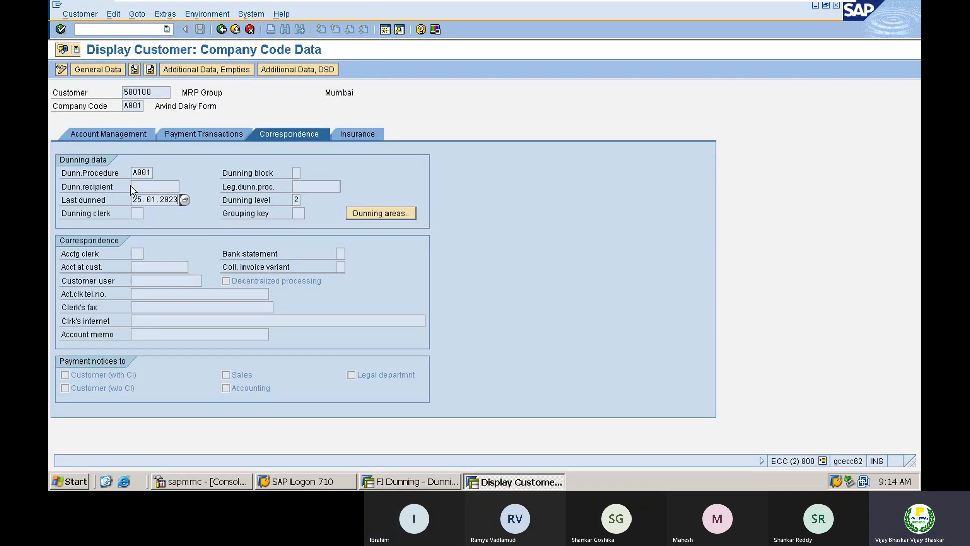
{"action": "left_click", "coordinate": [126, 29]}
{"action": "type", "text": "/"}
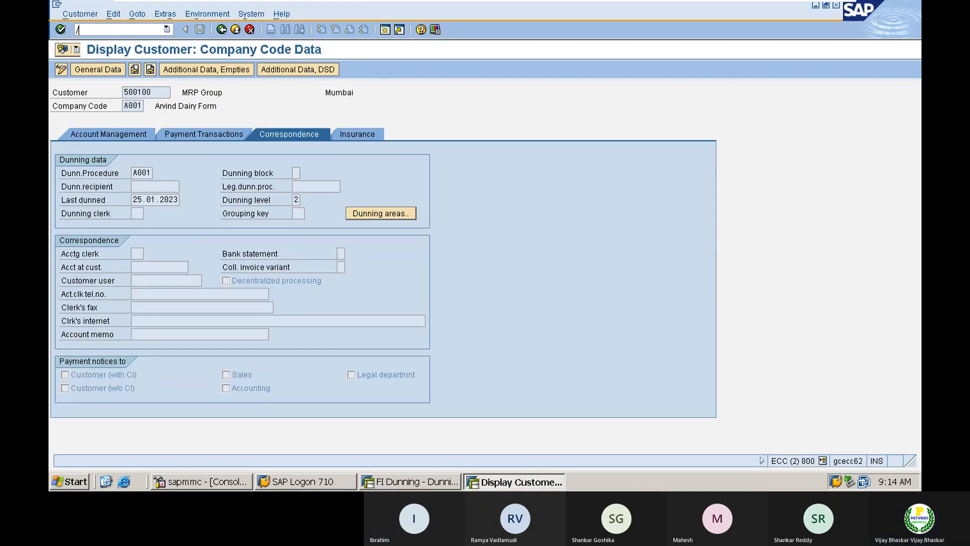
{"action": "type", "text": "nfbmp"}
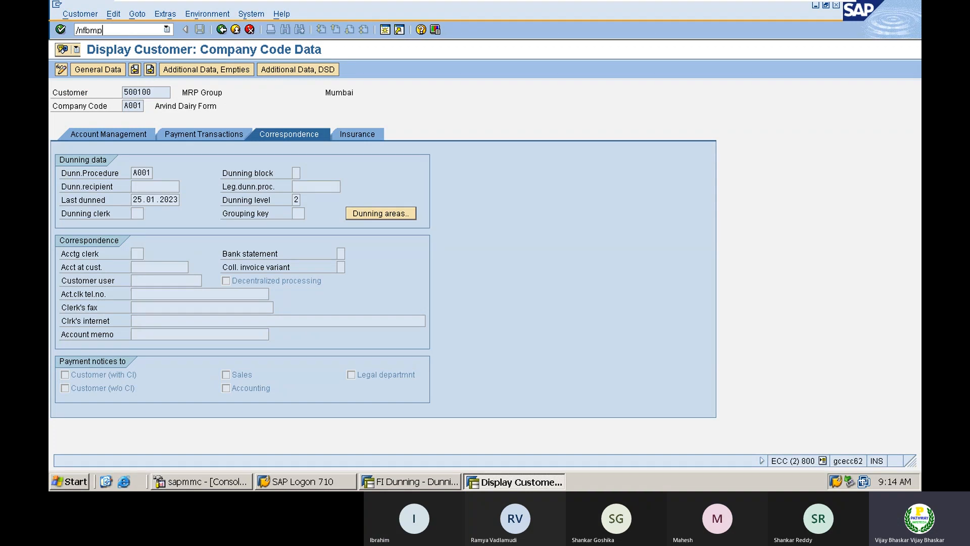
{"action": "key", "text": "Return"}
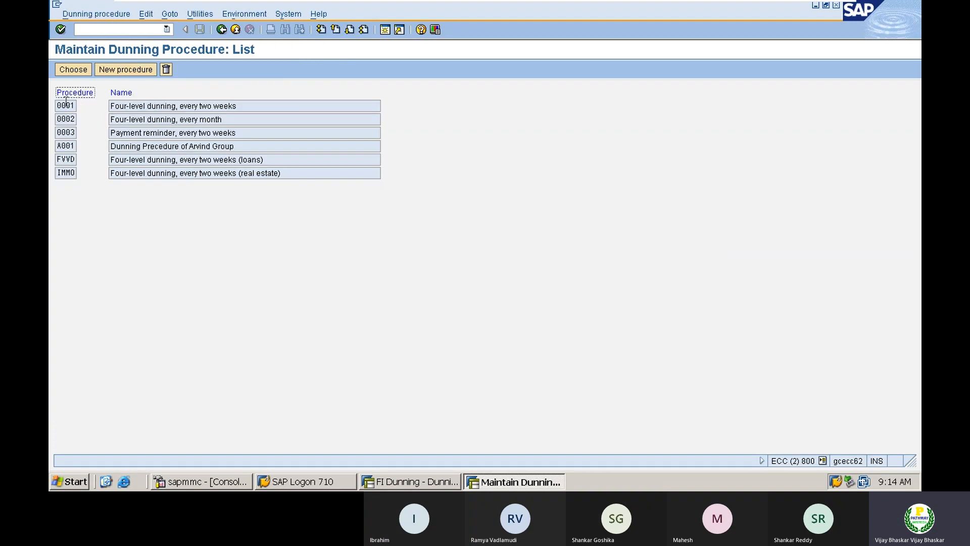
{"action": "double_click", "coordinate": [76, 146]}
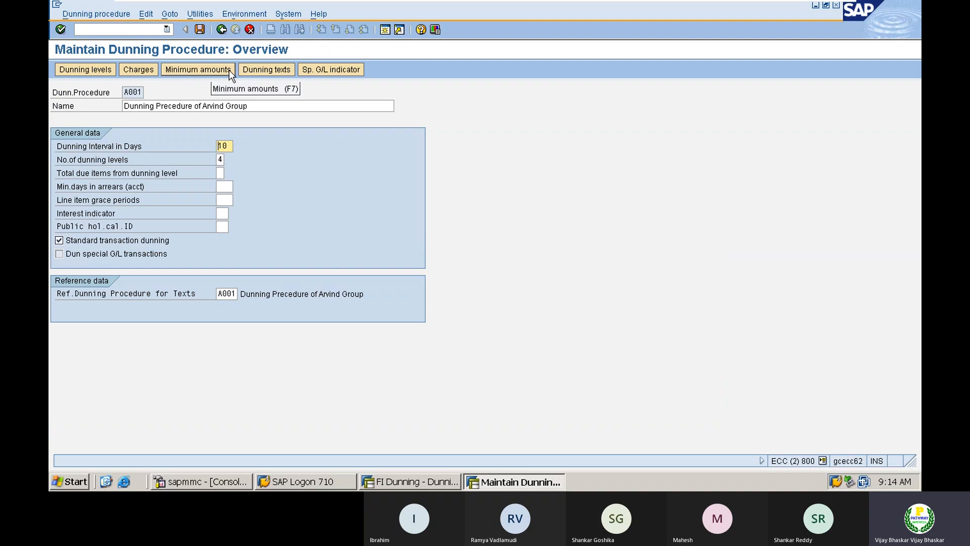
Display the procedure's dunning texts for customers in company code A001 and check the form assigned to dunning level 1
{"action": "left_click", "coordinate": [272, 71]}
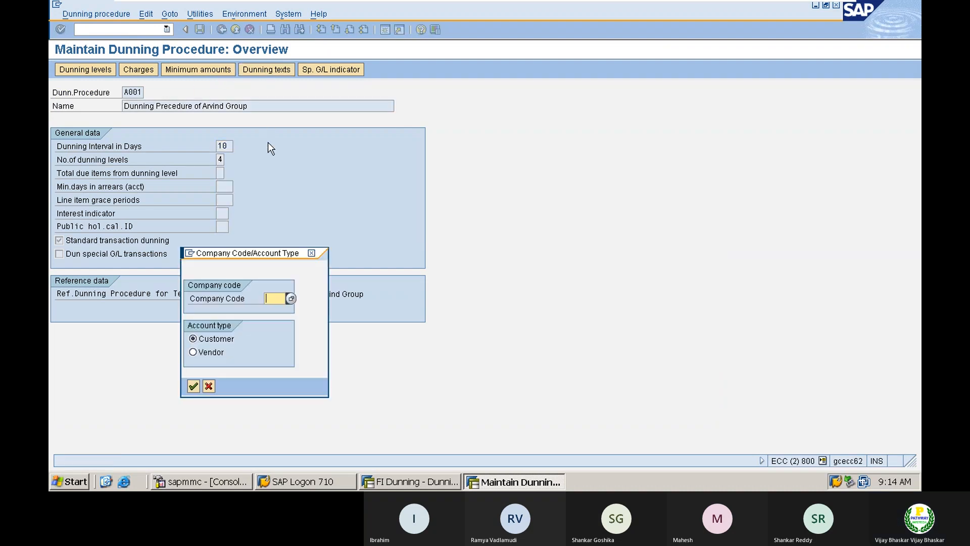
{"action": "type", "text": "A"}
{"action": "key", "text": "Down"}
{"action": "key", "text": "Return"}
{"action": "key", "text": "Return"}
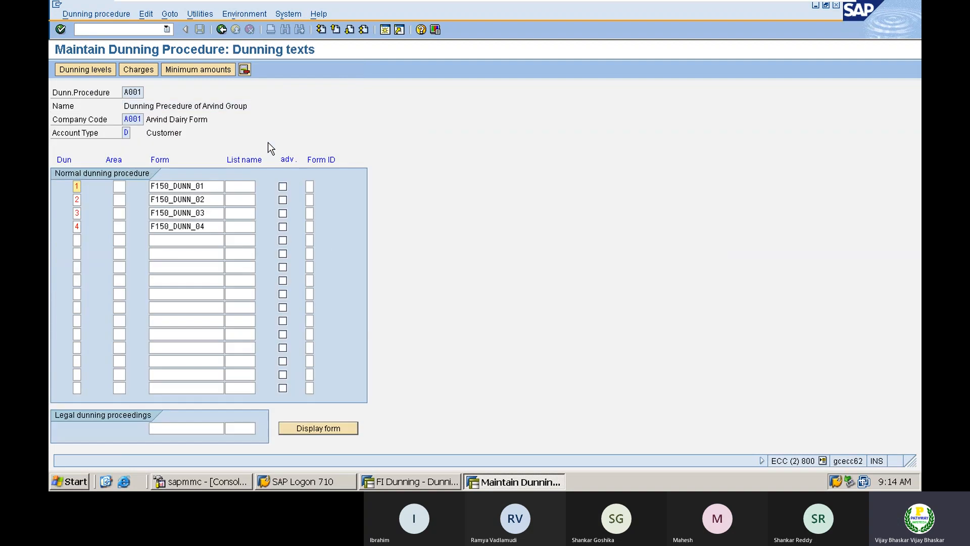
{"action": "left_click_drag", "start_coordinate": [211, 186], "coordinate": [150, 185]}
Return to the dunning history and preview the printed dunning notice of the 15.01.2023 run
{"action": "key", "text": "alt+Tab"}
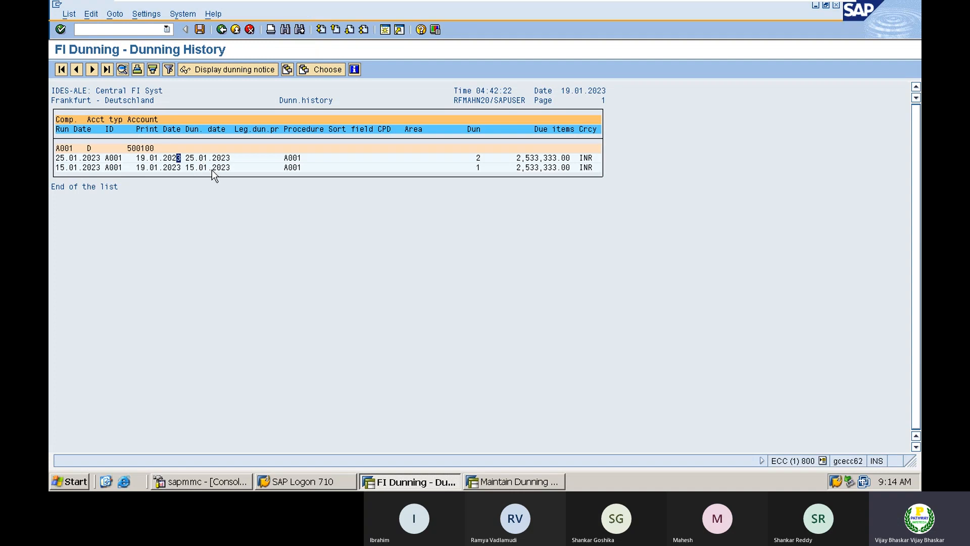
{"action": "left_click", "coordinate": [210, 168]}
{"action": "left_click", "coordinate": [235, 69]}
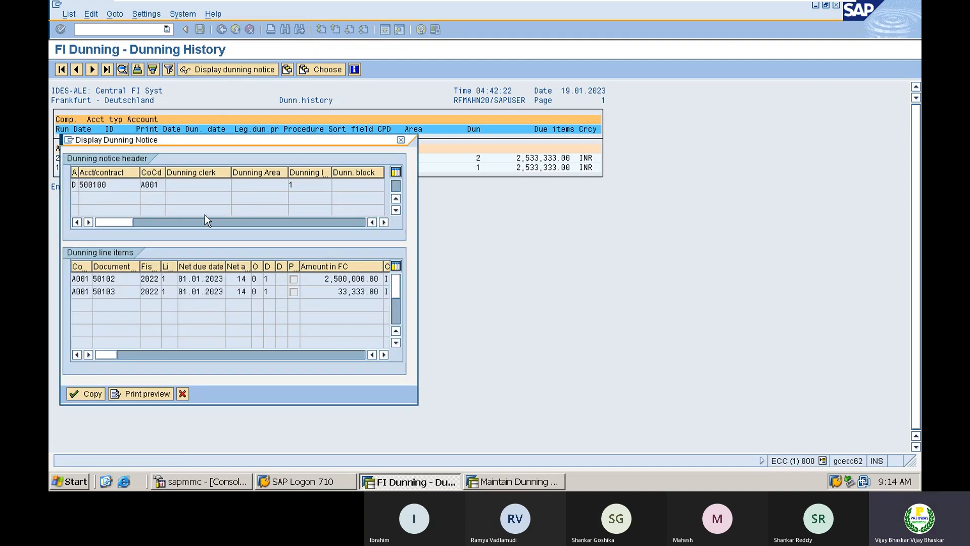
{"action": "left_click", "coordinate": [146, 393]}
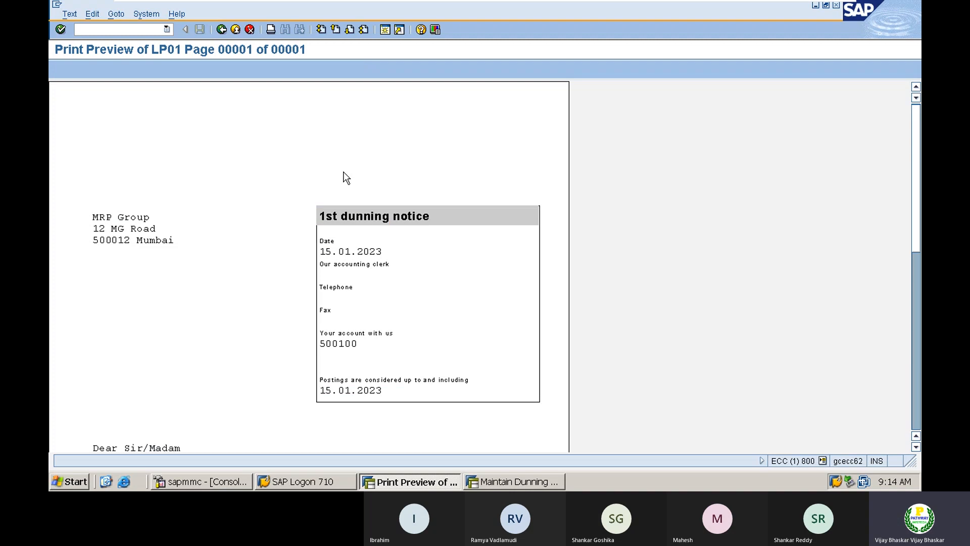
Compare the first dunning notice's wording, due items and dunning charge with the form assigned to dunning level 1 in procedure A001
{"action": "scroll", "coordinate": [342, 178], "scroll_direction": "down", "scroll_amount": 5}
{"action": "key", "text": "alt+Tab"}
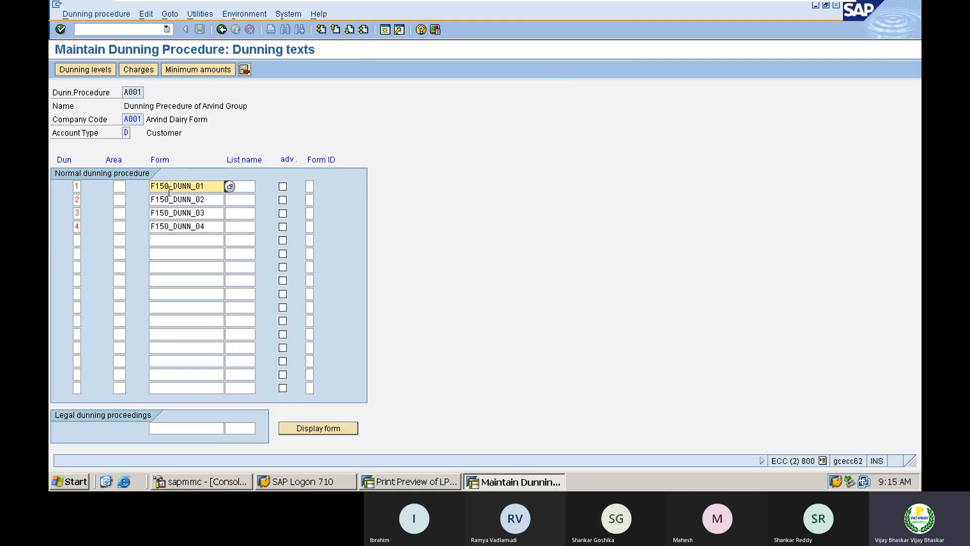
{"action": "key", "text": "alt+Tab"}
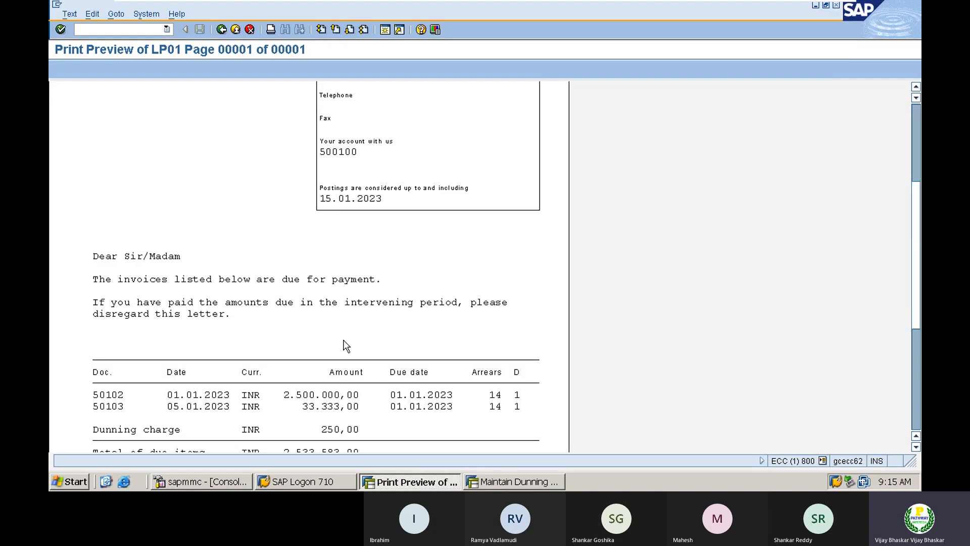
{"action": "scroll", "coordinate": [461, 293], "scroll_direction": "down", "scroll_amount": 2}
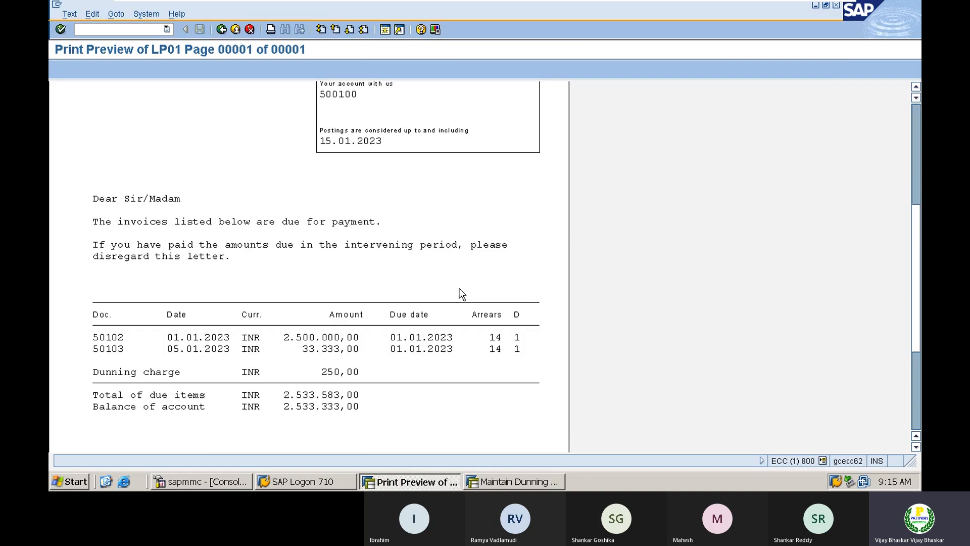
Return to the dunning texts of procedure A001 and check the form names assigned to dunning levels 2 and 1
{"action": "key", "text": "alt+Tab"}
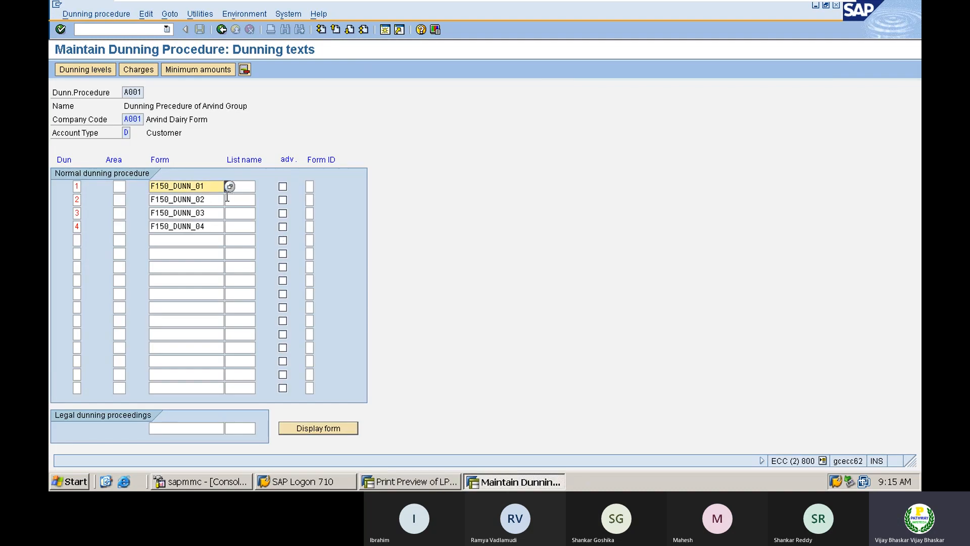
{"action": "left_click_drag", "start_coordinate": [211, 200], "coordinate": [148, 194]}
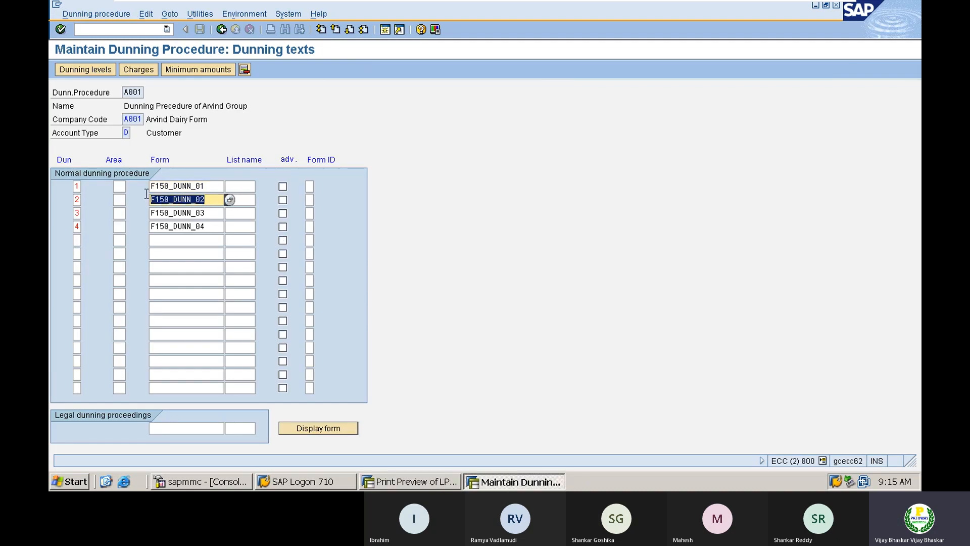
{"action": "left_click", "coordinate": [144, 194]}
{"action": "left_click_drag", "start_coordinate": [213, 186], "coordinate": [147, 186]}
{"action": "left_click", "coordinate": [147, 186]}
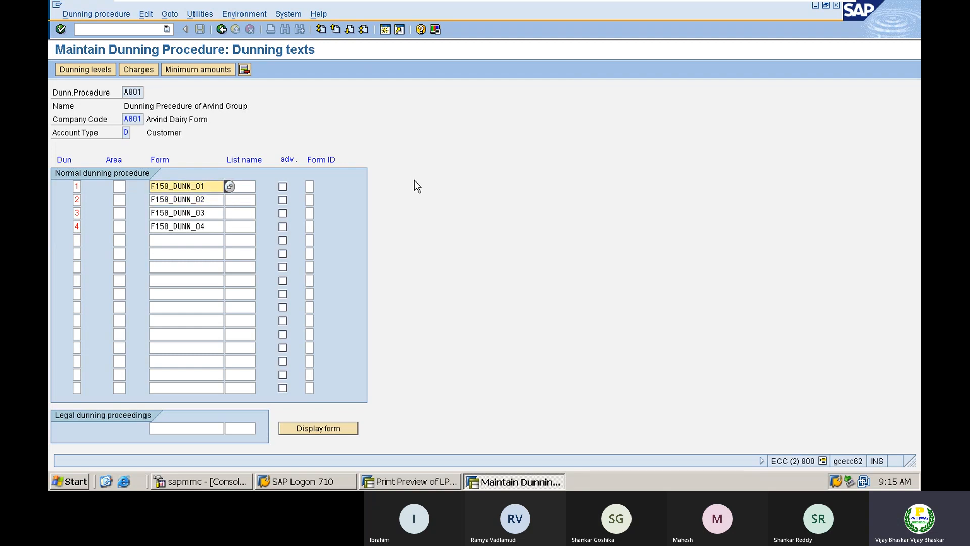